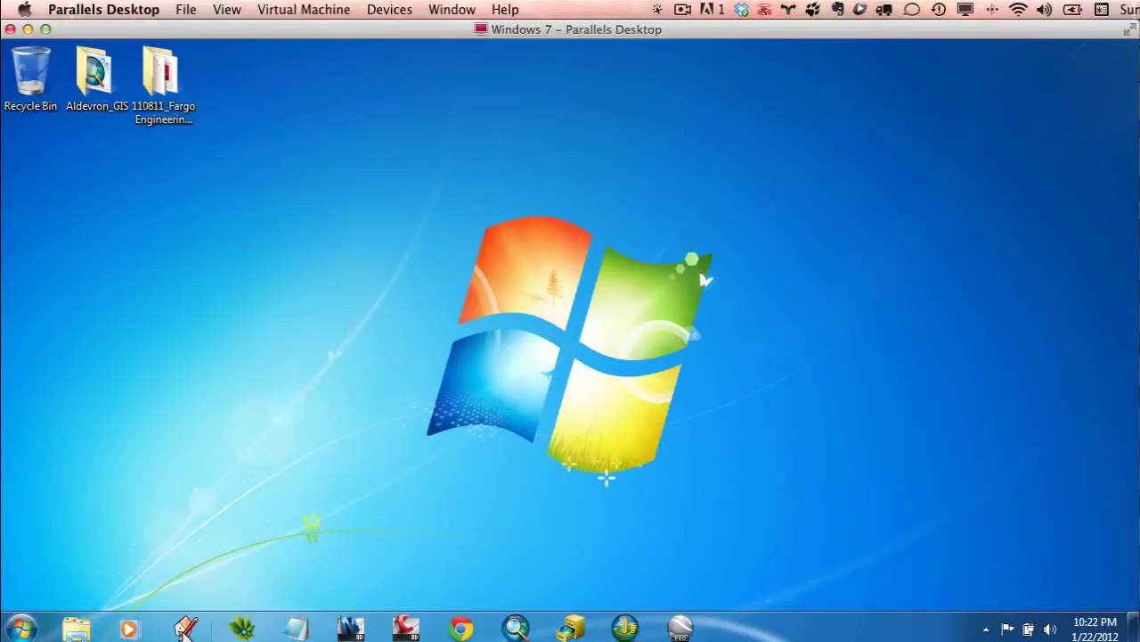
- Launch SketchUp Pro in the Windows 7 virtual machine and start a modelling session from the welcome window
left_click(185, 629)
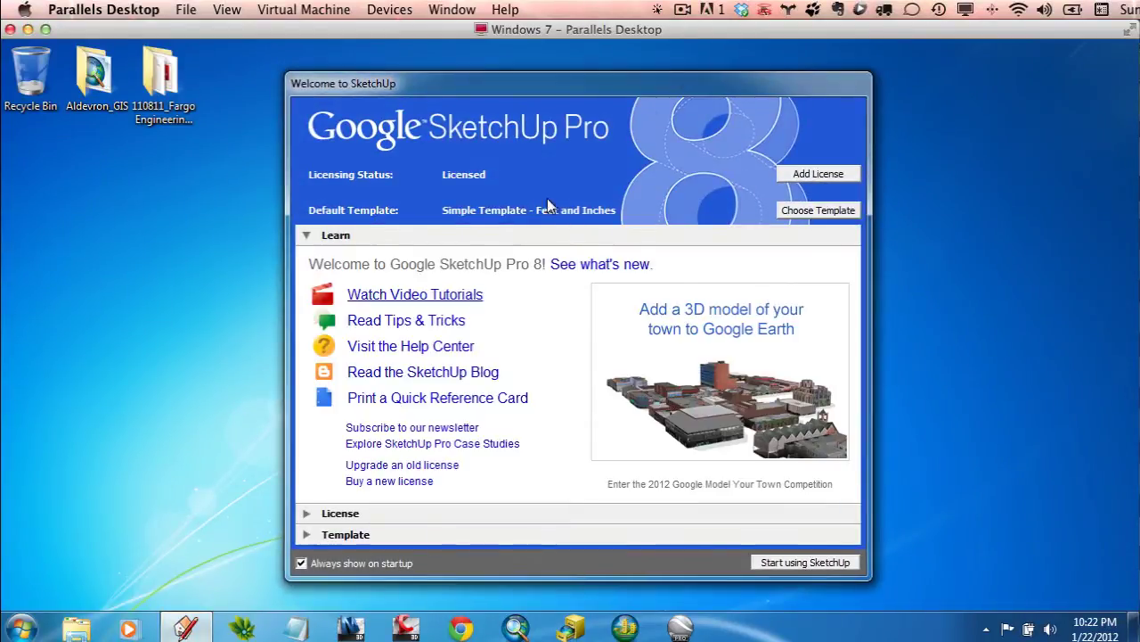
mouse_move(663, 78)
left_mouse_down()
mouse_move(689, 81)
mouse_move(660, 83)
left_mouse_up()
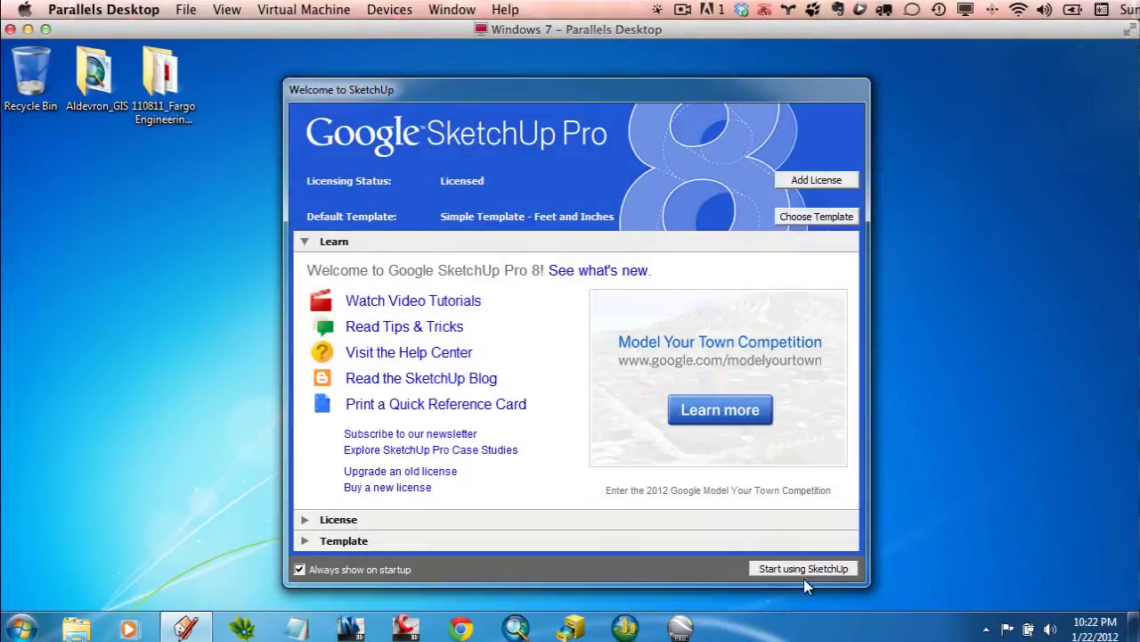
left_click(809, 571)
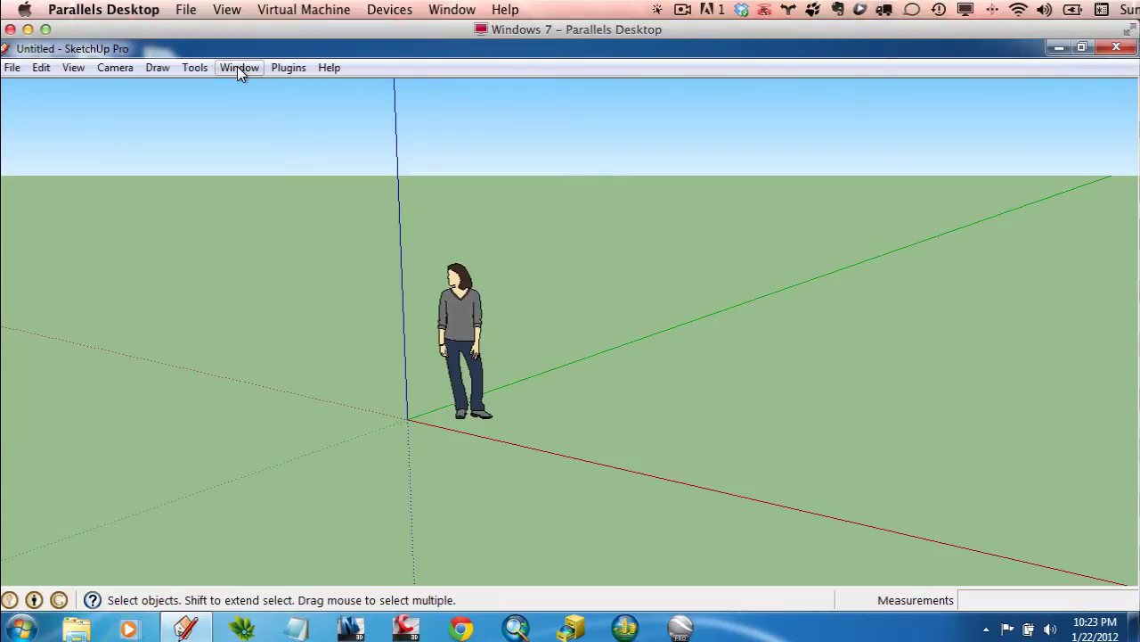
- Set the default drawing template to Plan View - Feet and Inches in the system preferences
left_click(237, 69)
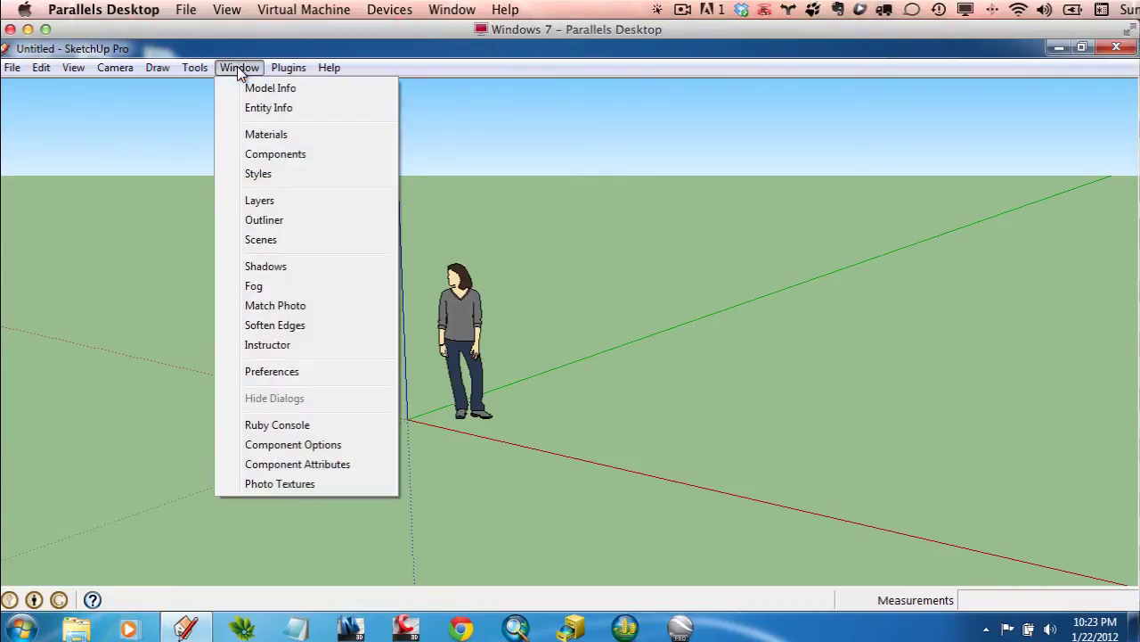
left_click(277, 373)
left_click_drag(549, 200, 470, 121)
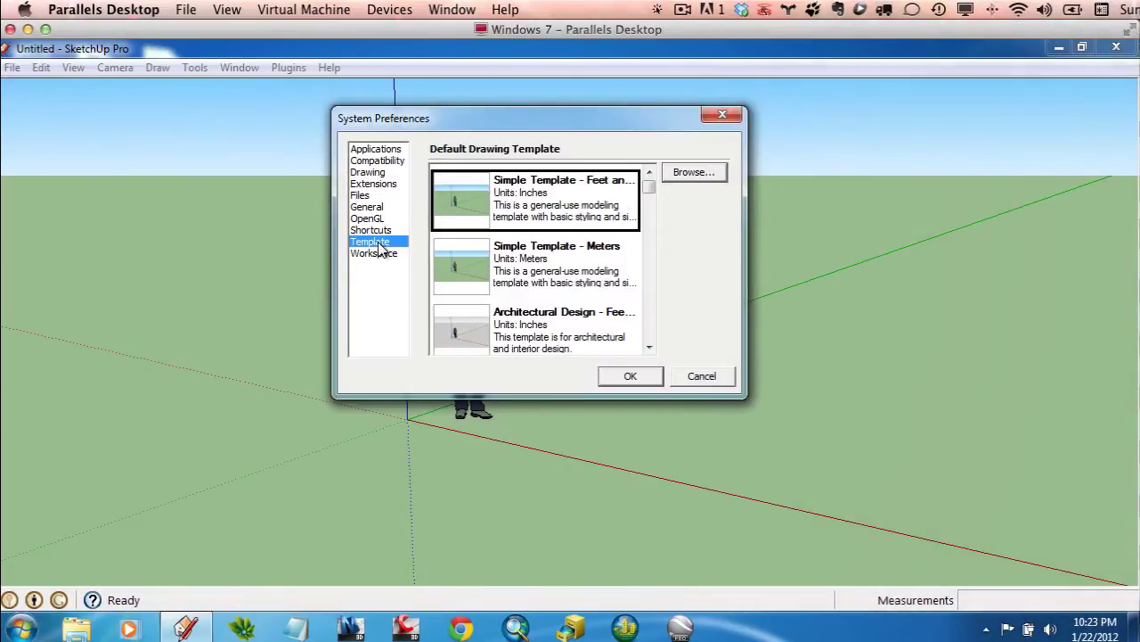
left_click_drag(649, 186, 647, 304)
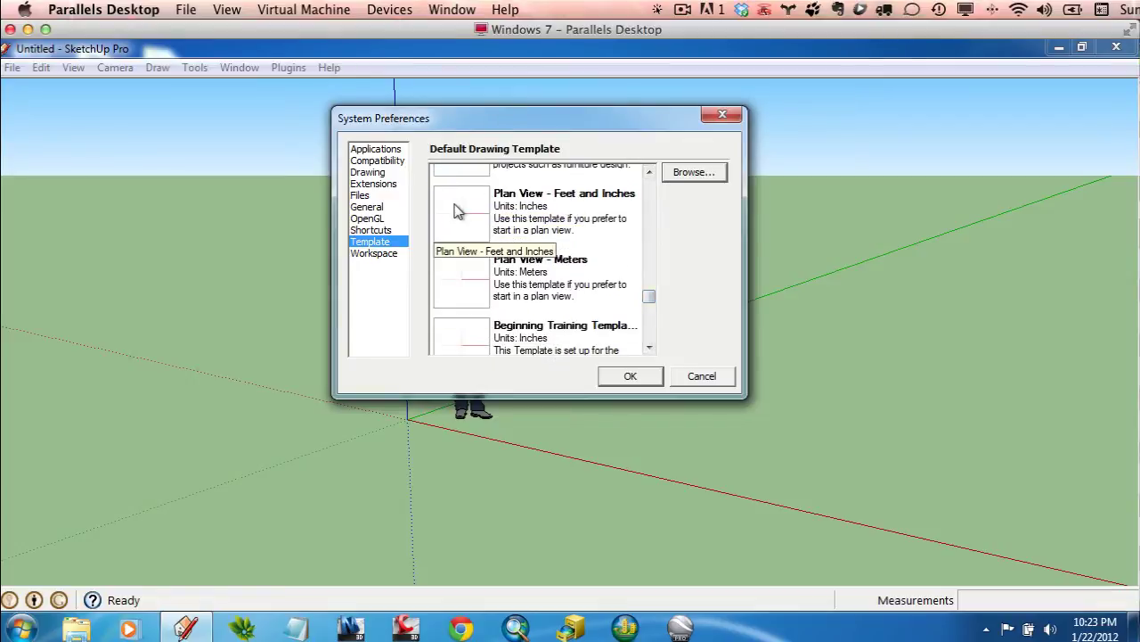
left_click(545, 212)
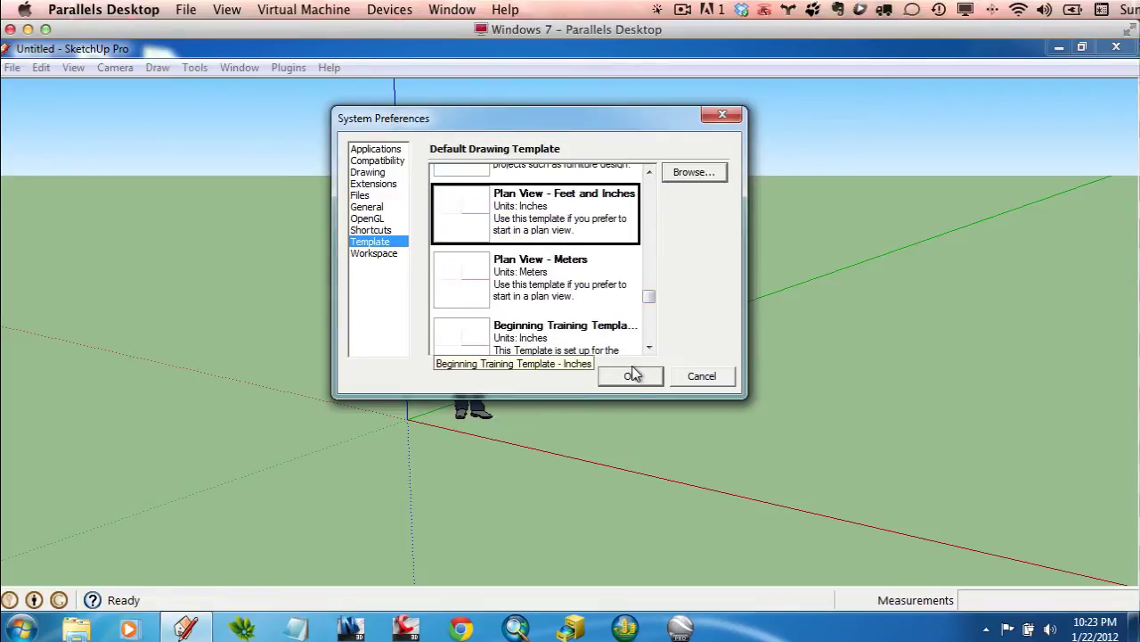
left_click(630, 375)
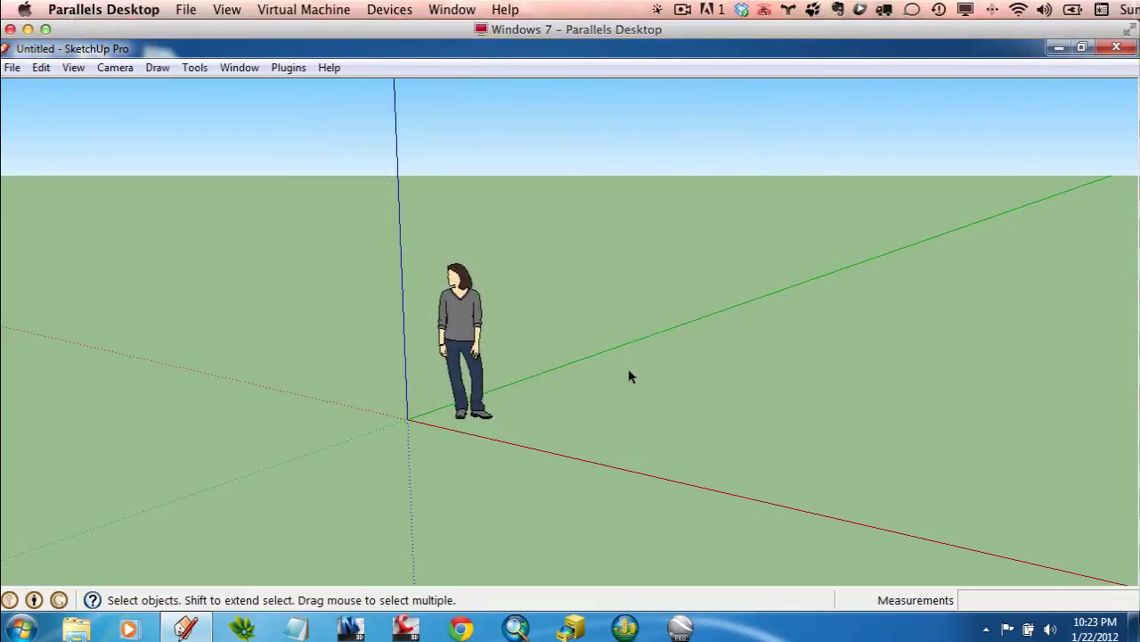
- Set the model's length units to Decimal format in Feet and disable length snapping
left_click(244, 67)
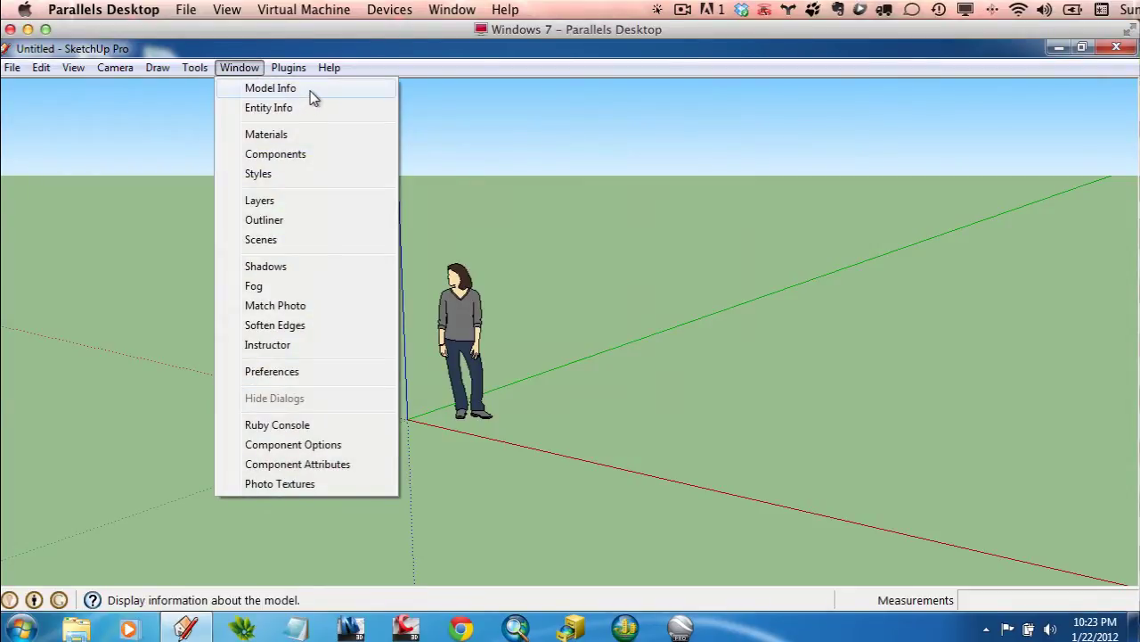
left_click(310, 91)
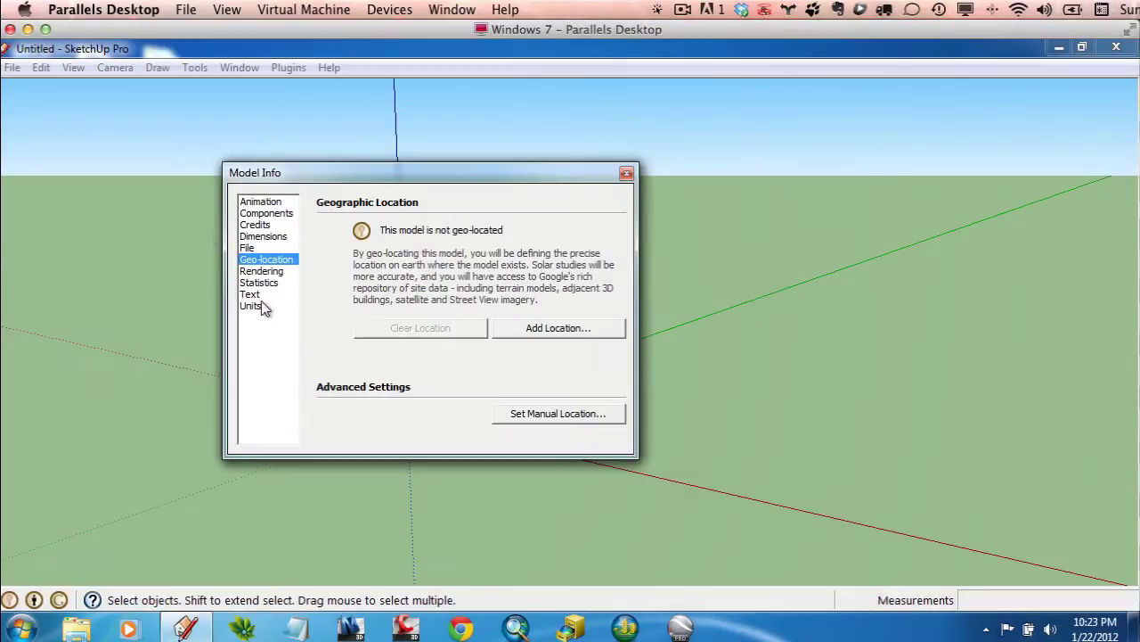
left_click(253, 306)
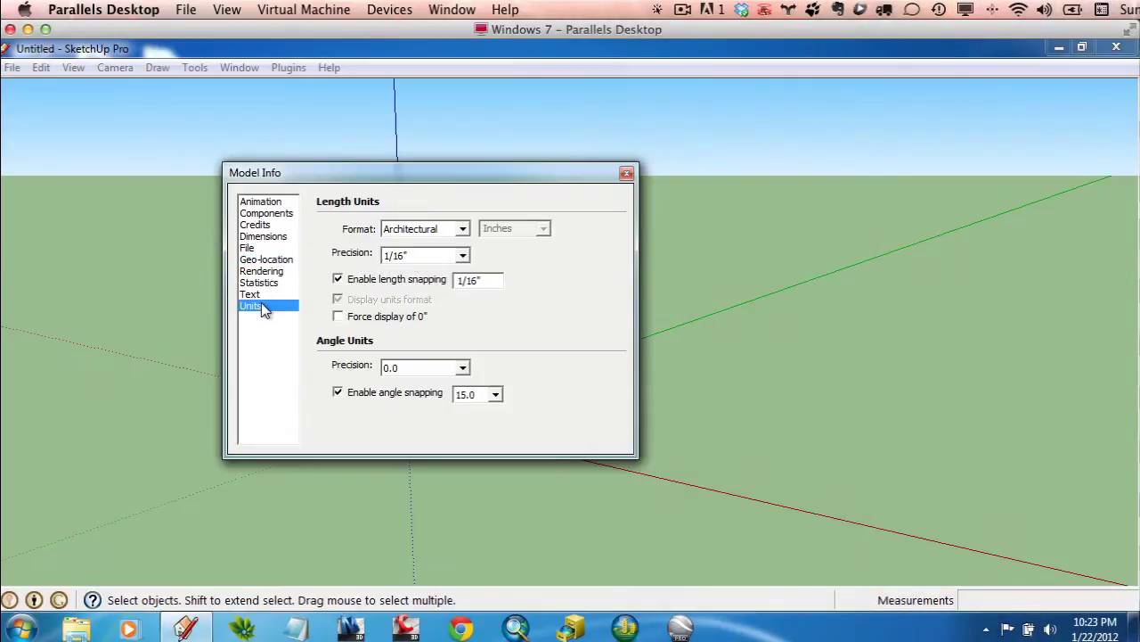
left_click(463, 229)
left_click(417, 257)
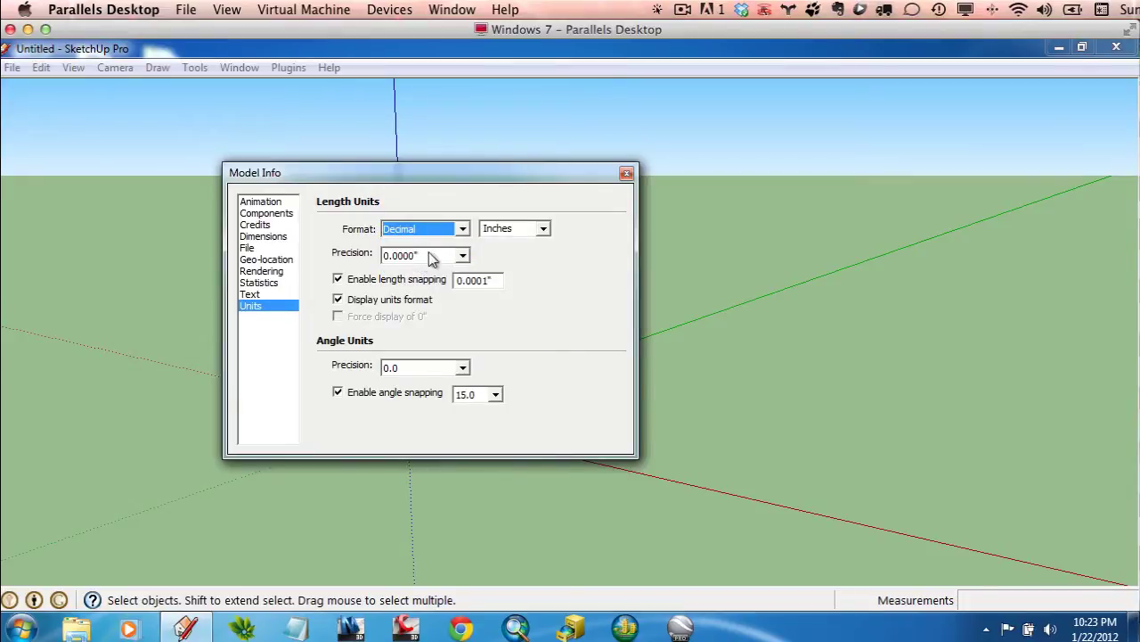
left_click(543, 230)
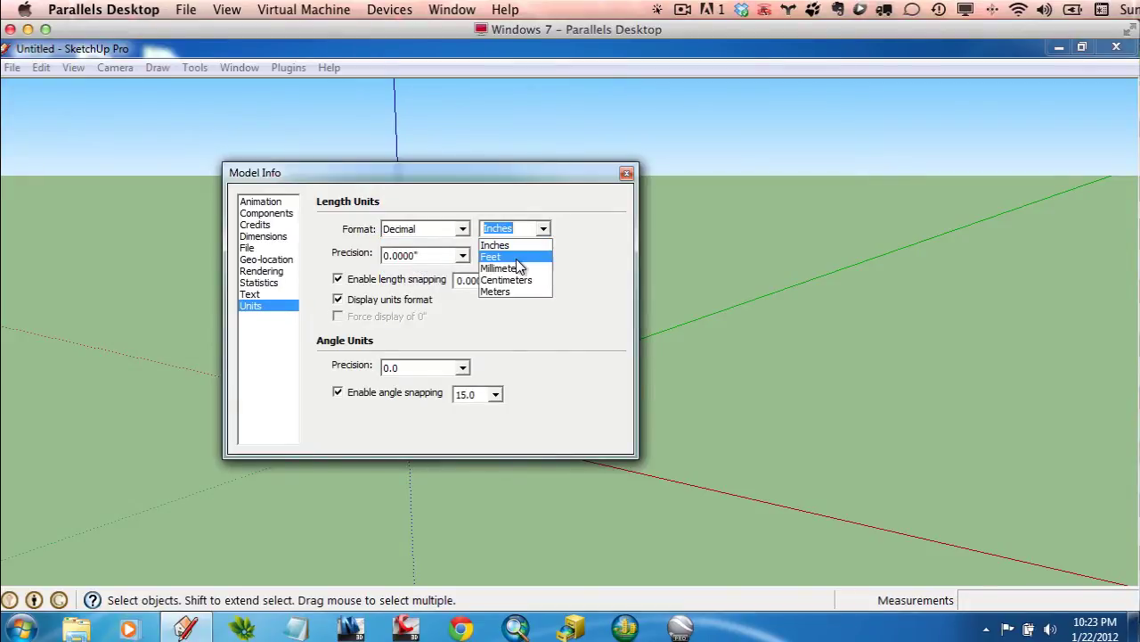
left_click(517, 258)
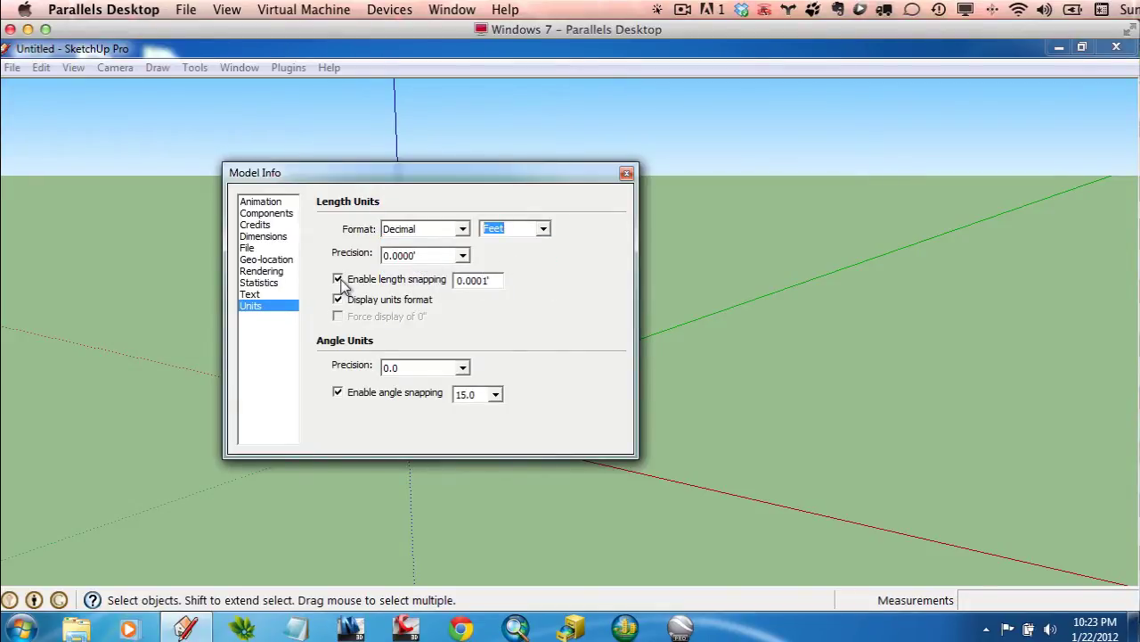
left_click(337, 281)
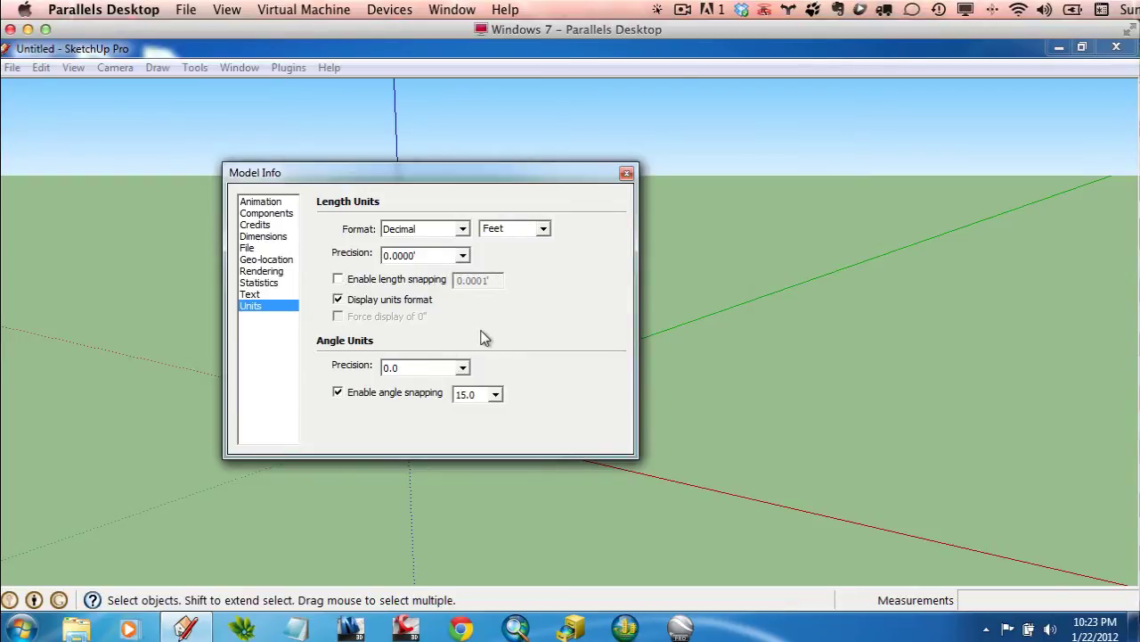
left_click(626, 176)
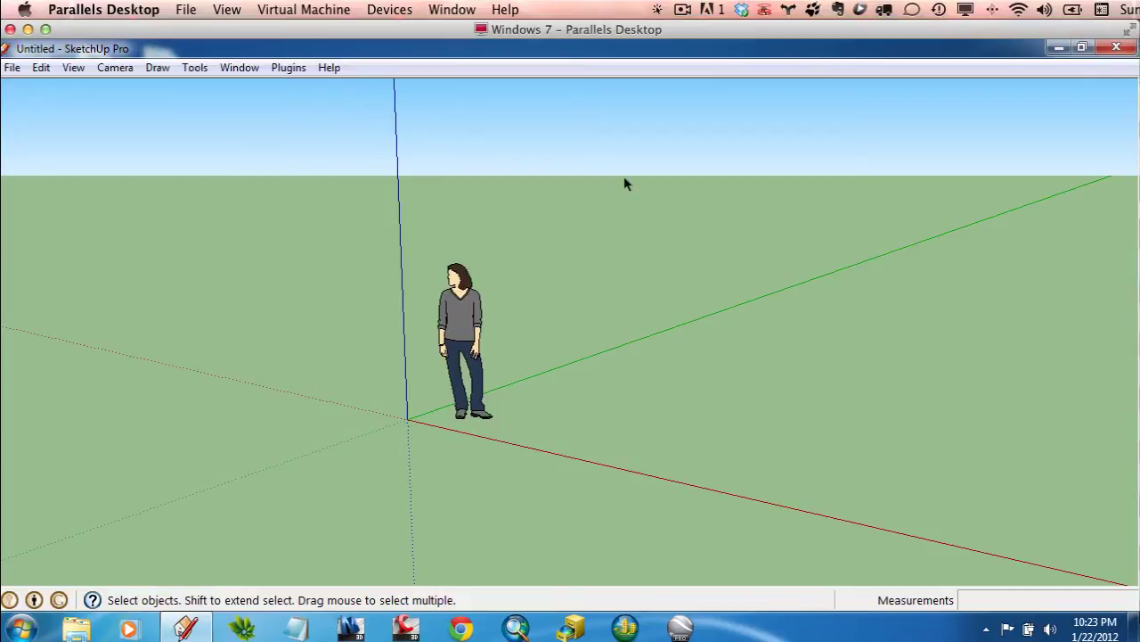
- Create a new drawing from the default template without saving changes to the current one
left_click(12, 67)
left_click(115, 67)
mouse_move(12, 68)
left_click(46, 86)
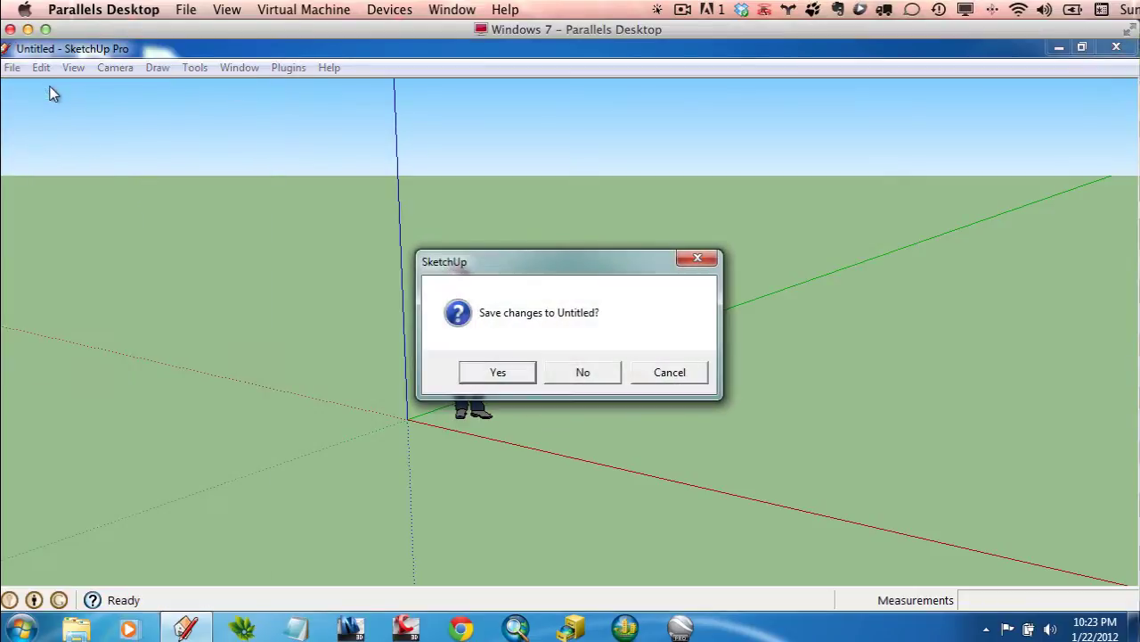
left_click(586, 372)
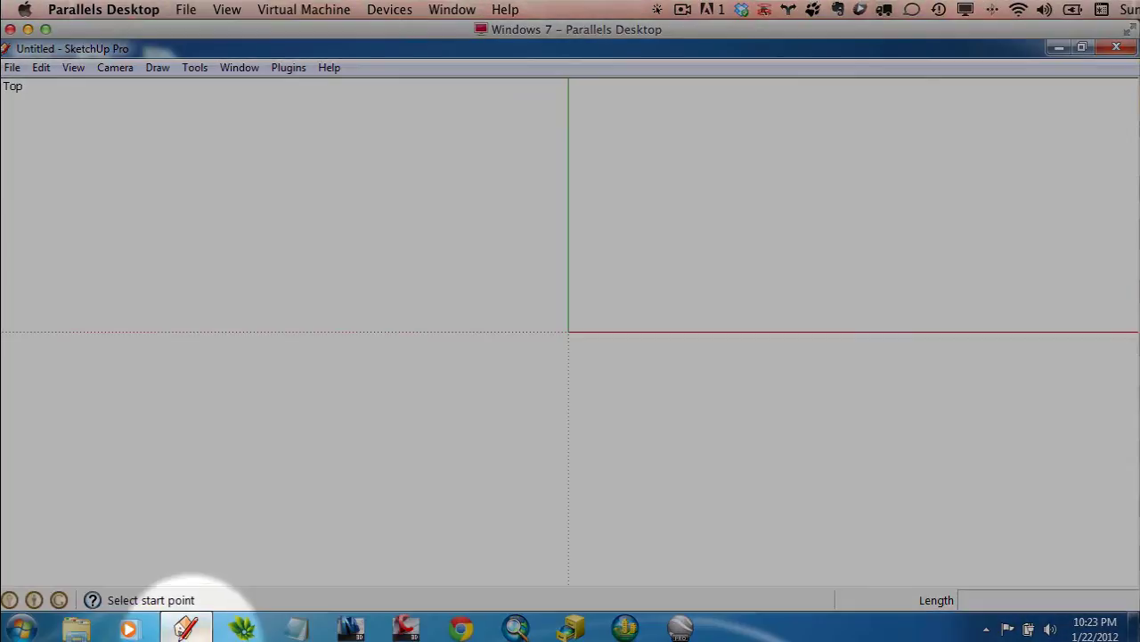
- Switch to the Mac version of SketchUp
mouse_move(185, 629)
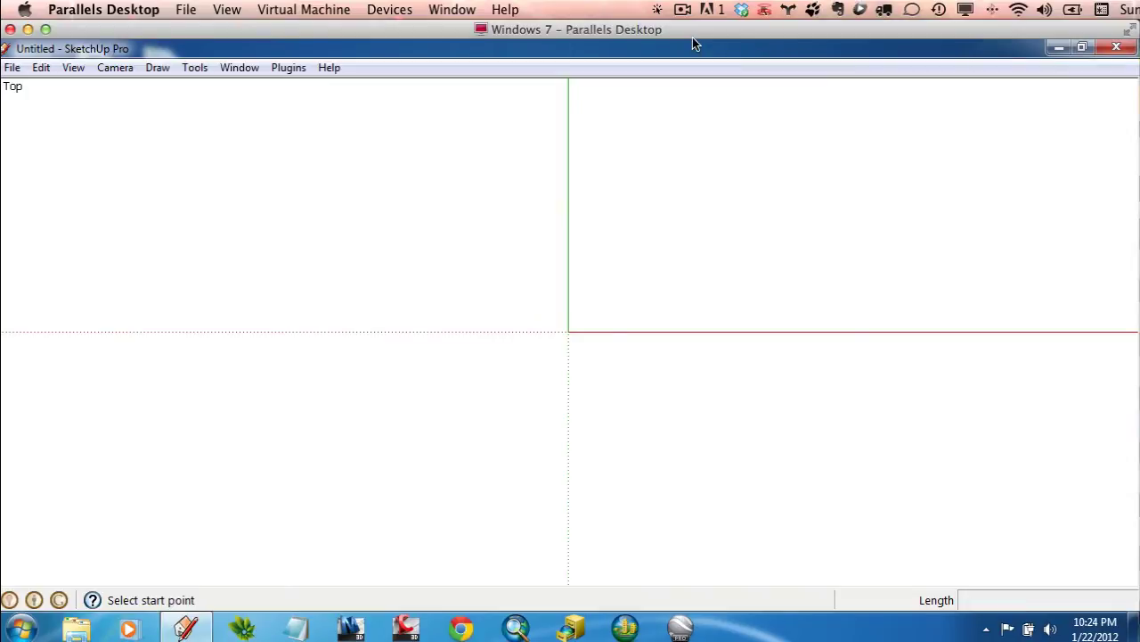
key("super+Tab")
key("super+Tab")
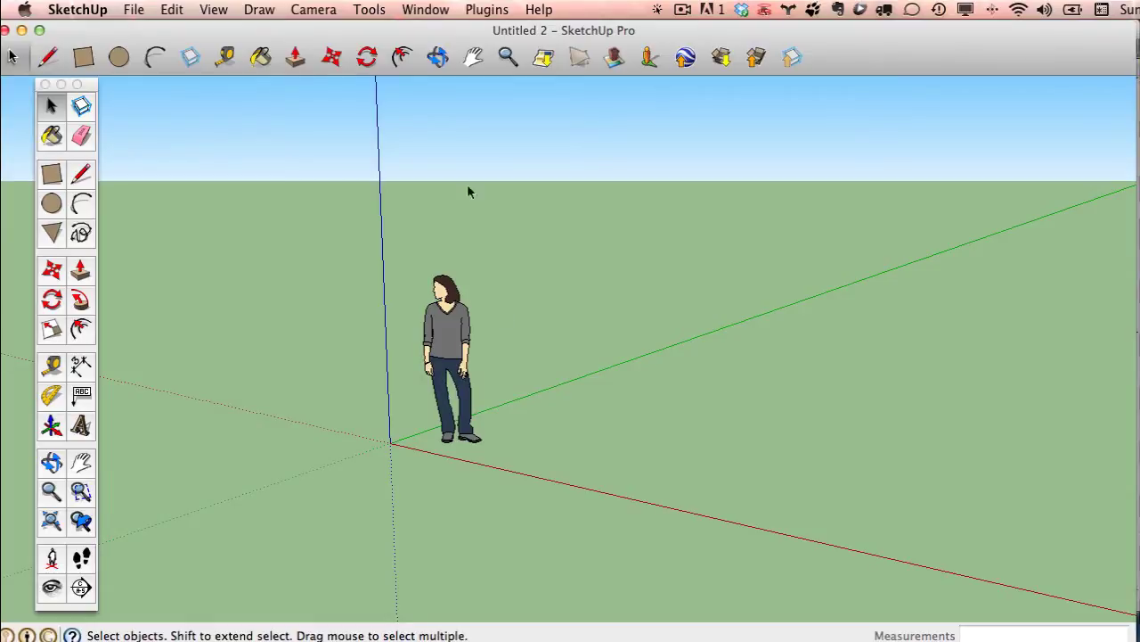
- Choose Plan View - Feet and Inches as the drawing template in the Mac SketchUp preferences
left_click(74, 7)
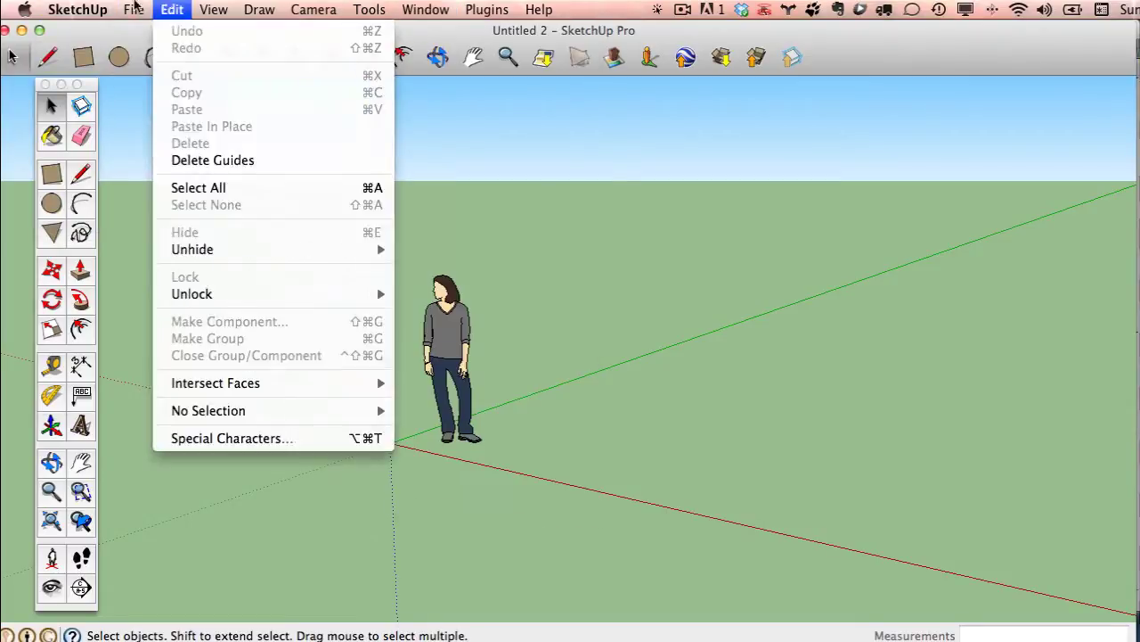
left_click(98, 59)
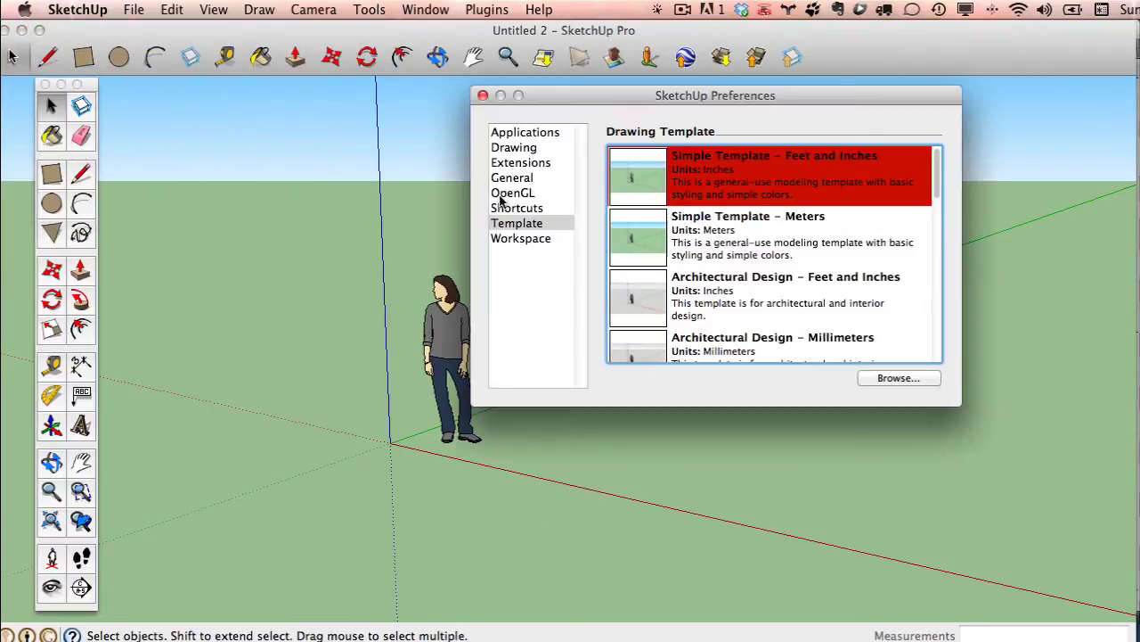
left_click(530, 221)
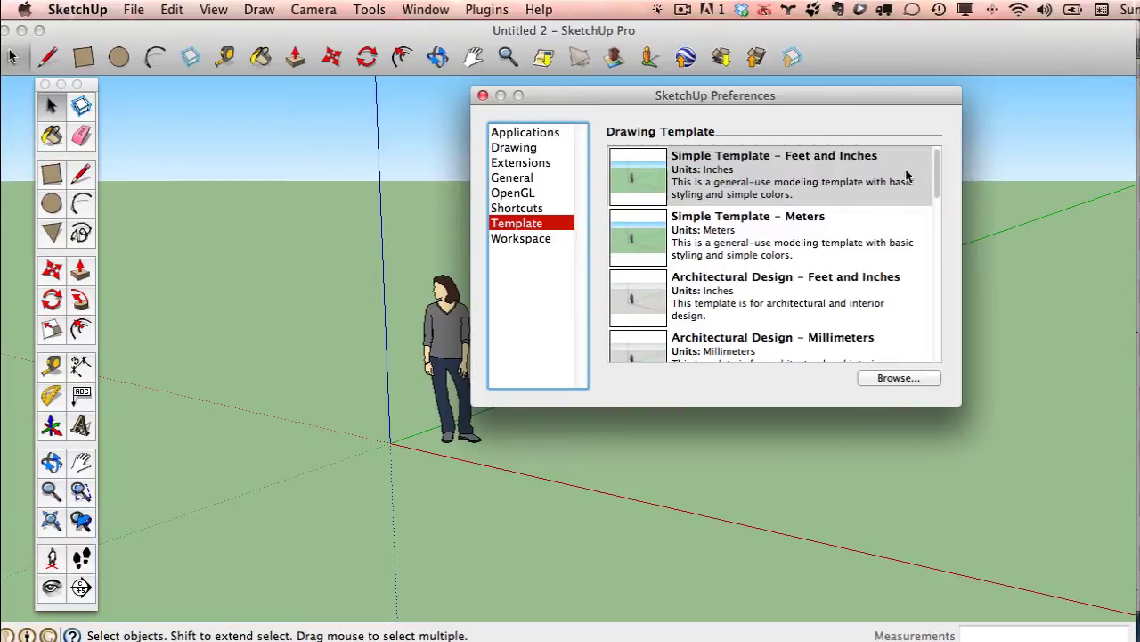
left_click_drag(939, 193, 949, 312)
left_click(798, 251)
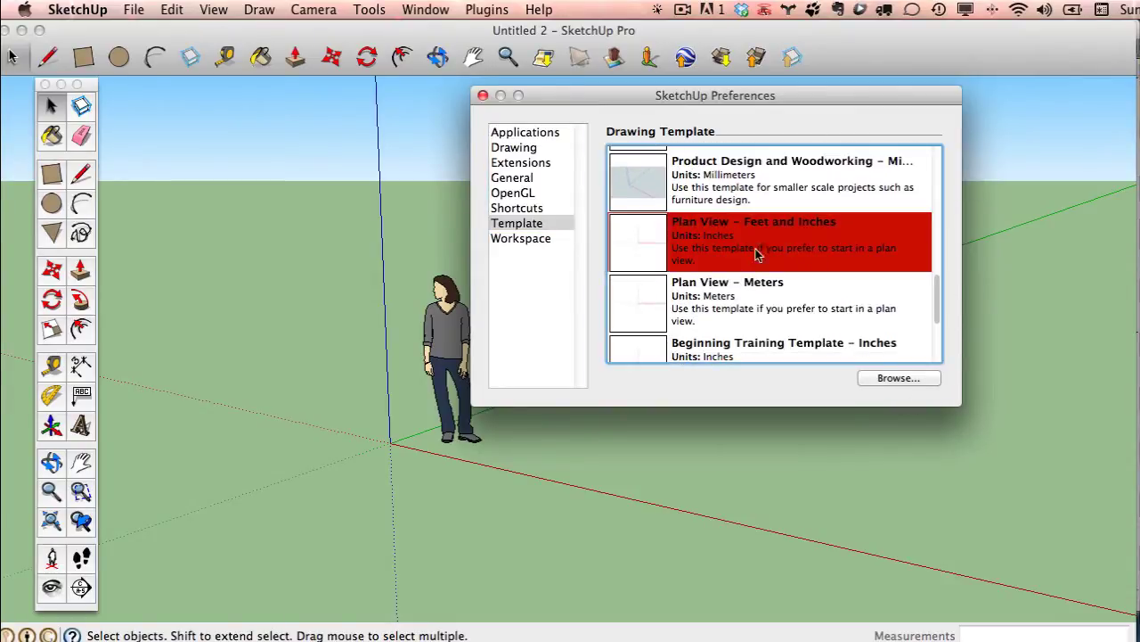
left_click(483, 96)
- Set the Mac model's length units to Decimal format in Feet and turn off length snapping
left_click(427, 9)
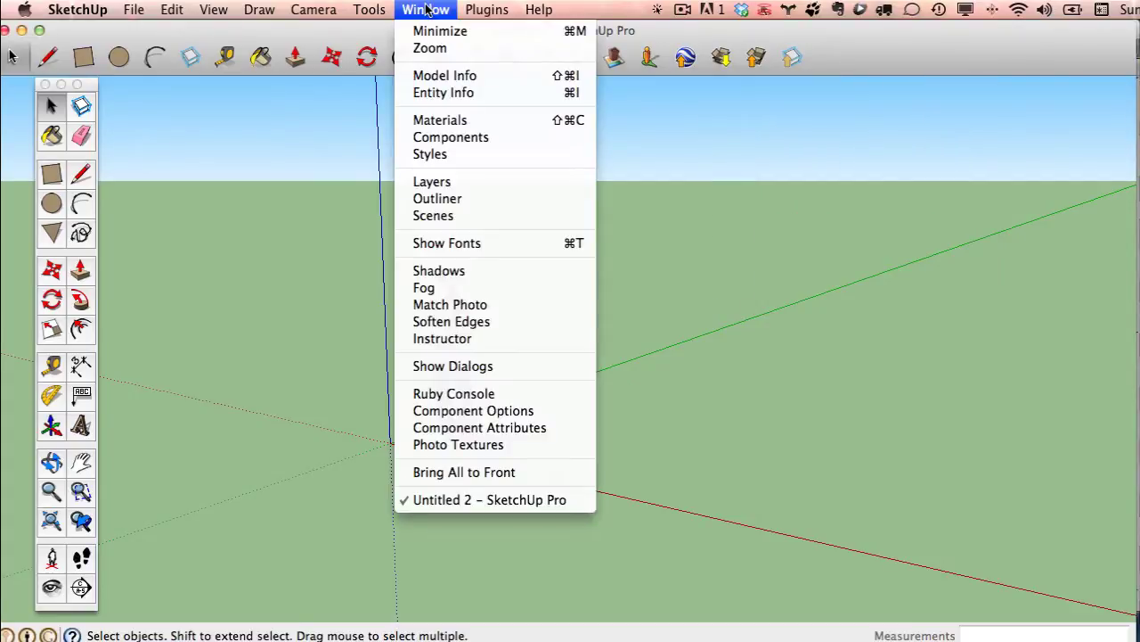
left_click(470, 76)
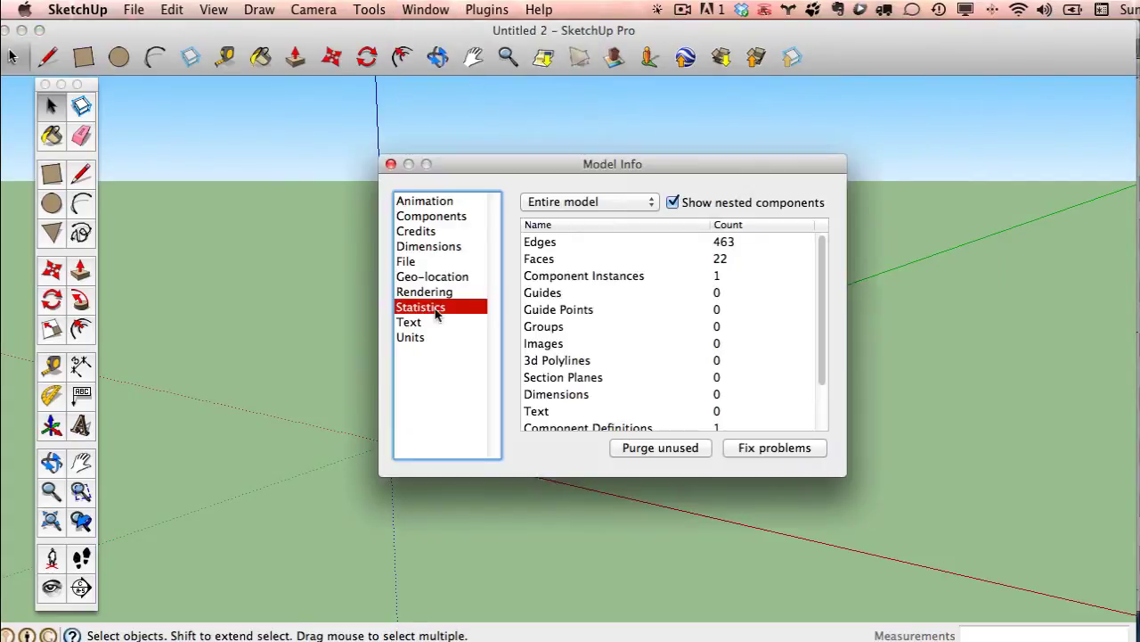
left_click(416, 337)
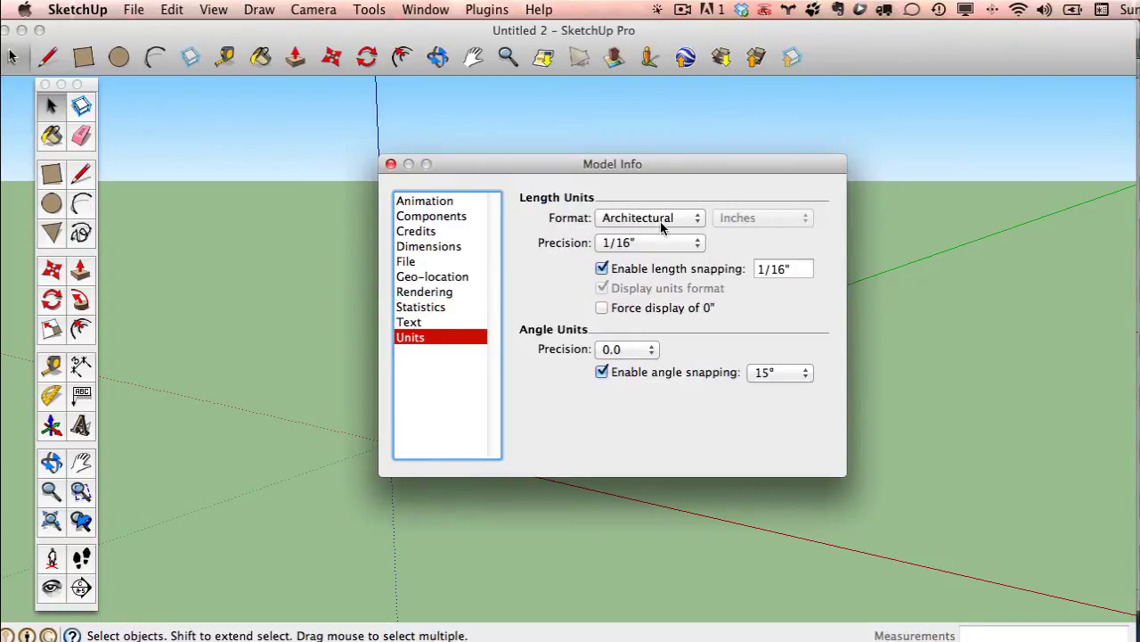
left_click(663, 224)
left_click(664, 235)
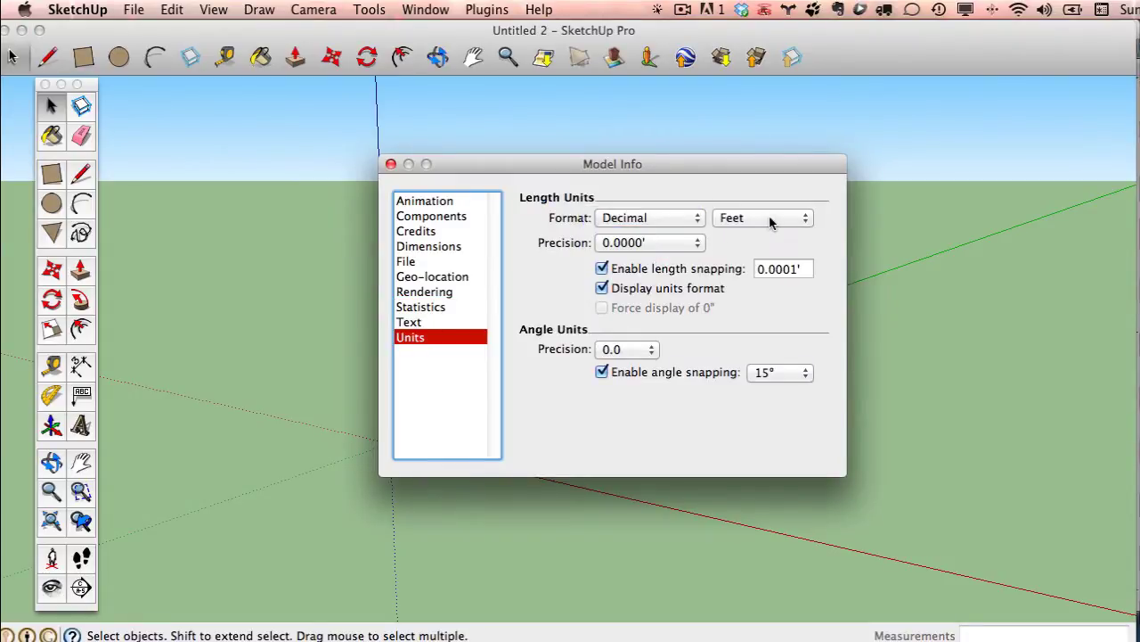
left_click(762, 218)
left_click(858, 219)
left_click(661, 270)
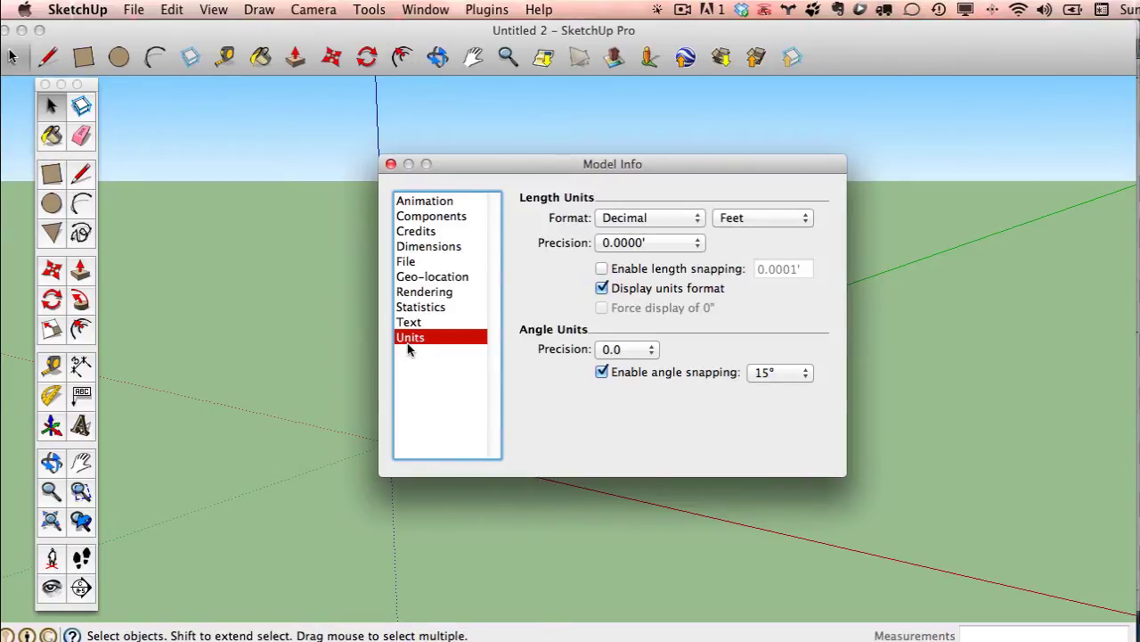
left_click(390, 165)
- Create a new Mac document based on the chosen plan view template
left_click(133, 10)
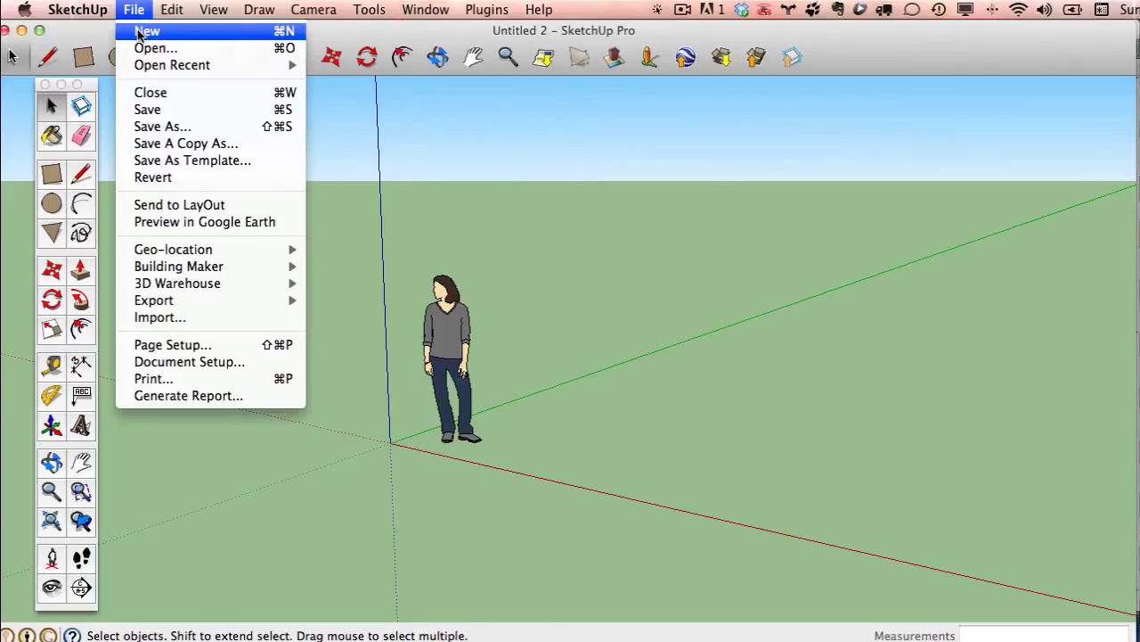
left_click(140, 34)
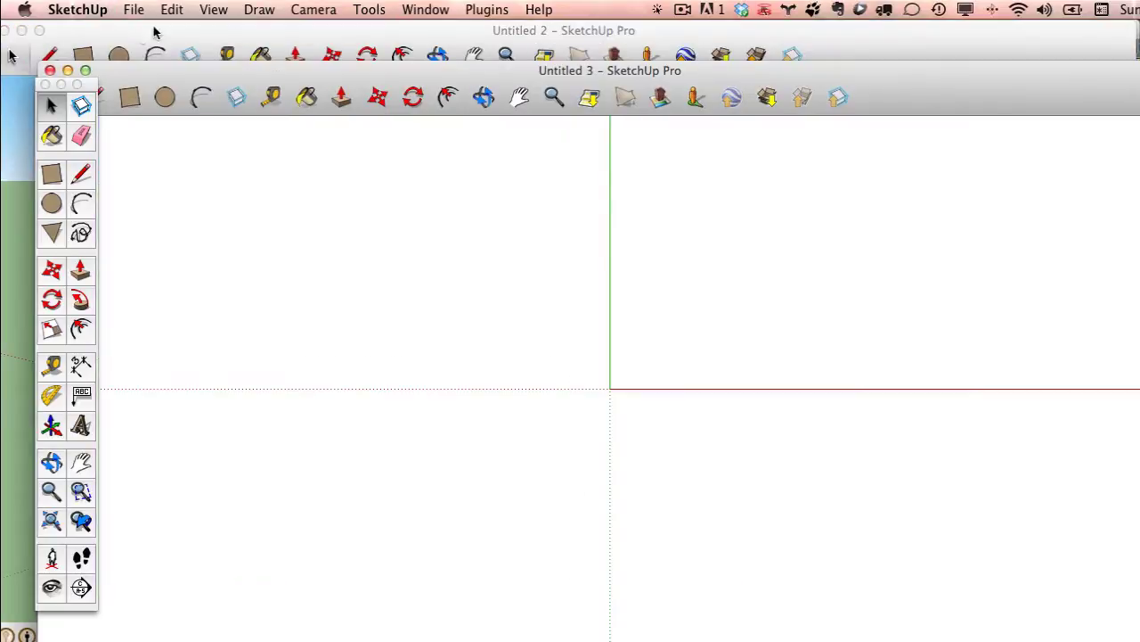
left_click_drag(899, 86, 854, 148)
- Close the Untitled 2 document and switch back to SketchUp in the Windows 7 virtual machine
left_click(978, 65)
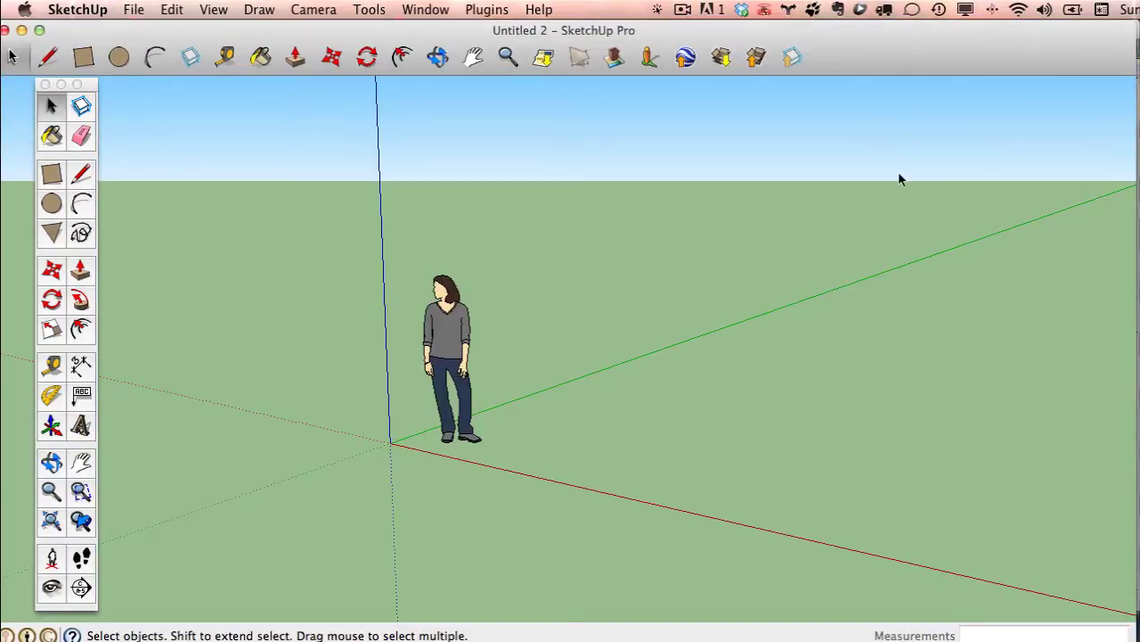
left_click(6, 30)
mouse_move(262, 122)
left_mouse_down()
mouse_move(293, 122)
mouse_move(301, 6)
mouse_move(282, 5)
left_mouse_up()
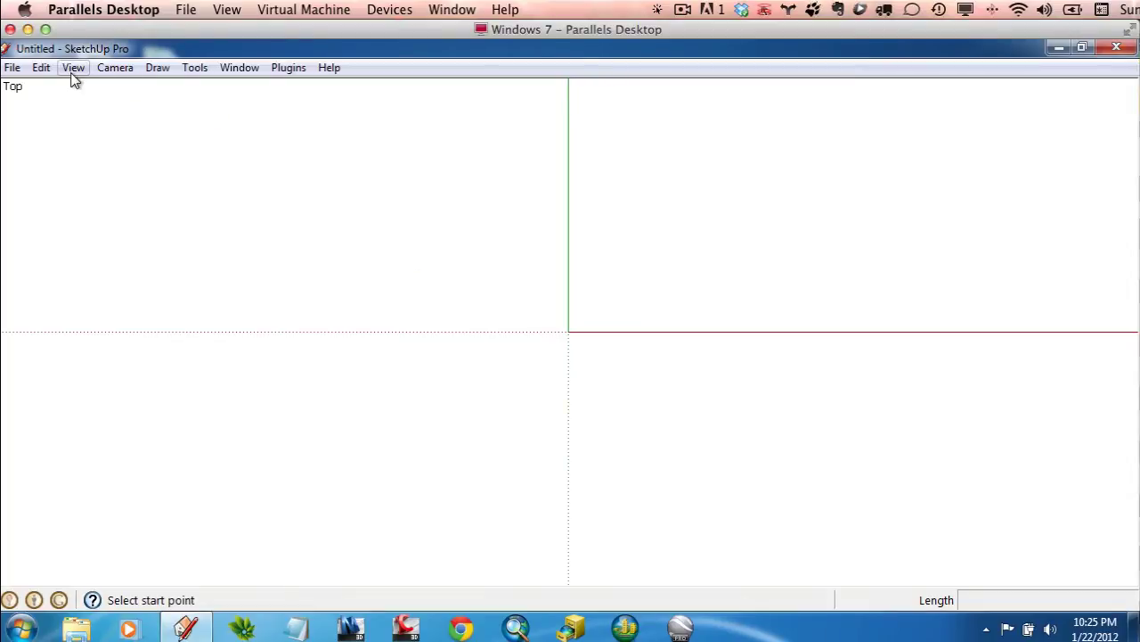
- Show the Large Tool Set toolbar and move it near the edge of the drawing area
left_click(73, 68)
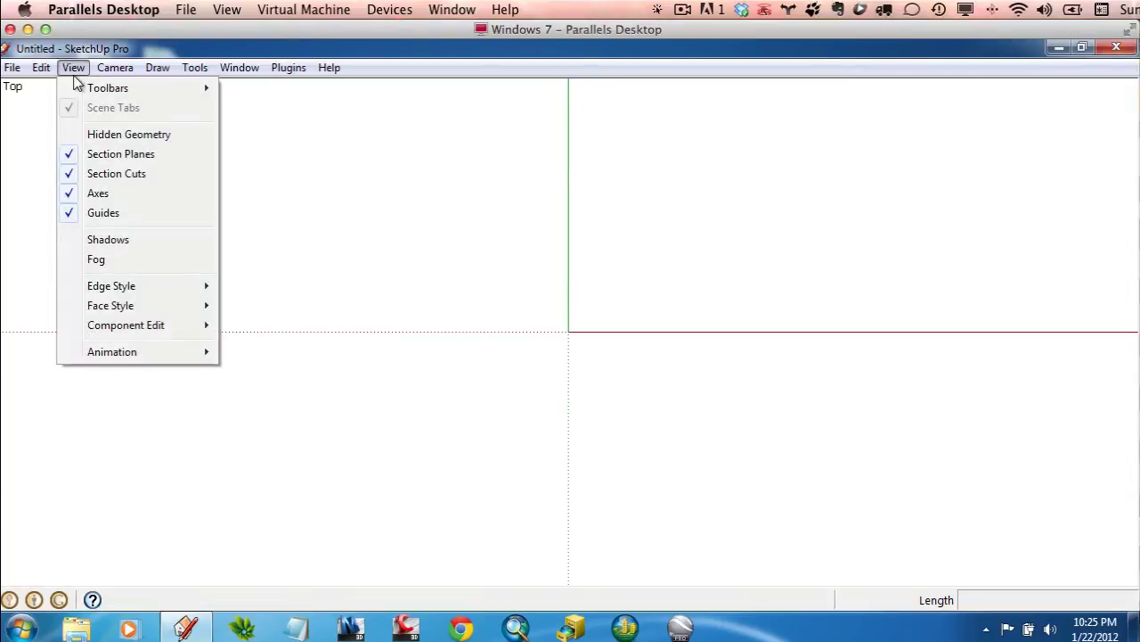
mouse_move(132, 89)
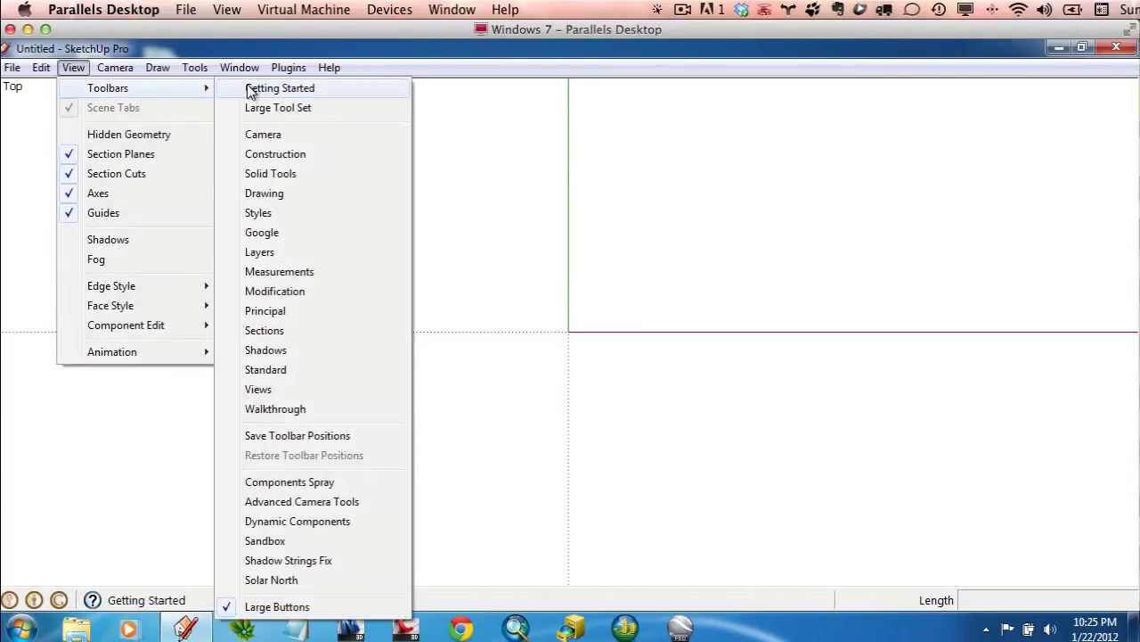
left_click(312, 118)
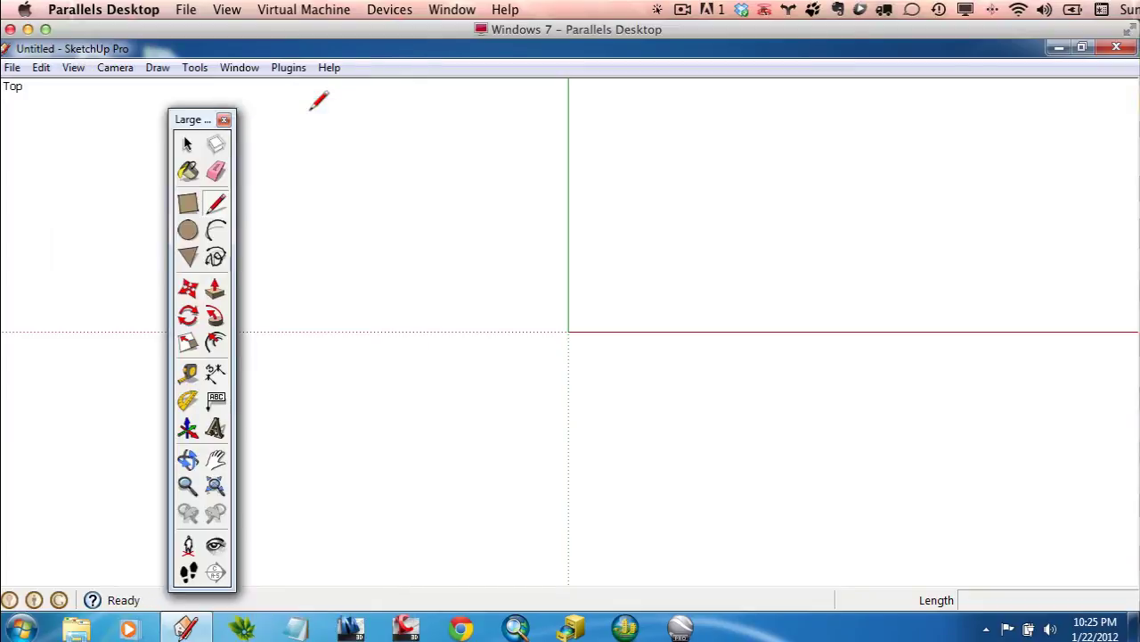
left_click_drag(183, 112, 79, 97)
- Show the Styles and Shadows toolbars
left_click(75, 69)
mouse_move(93, 89)
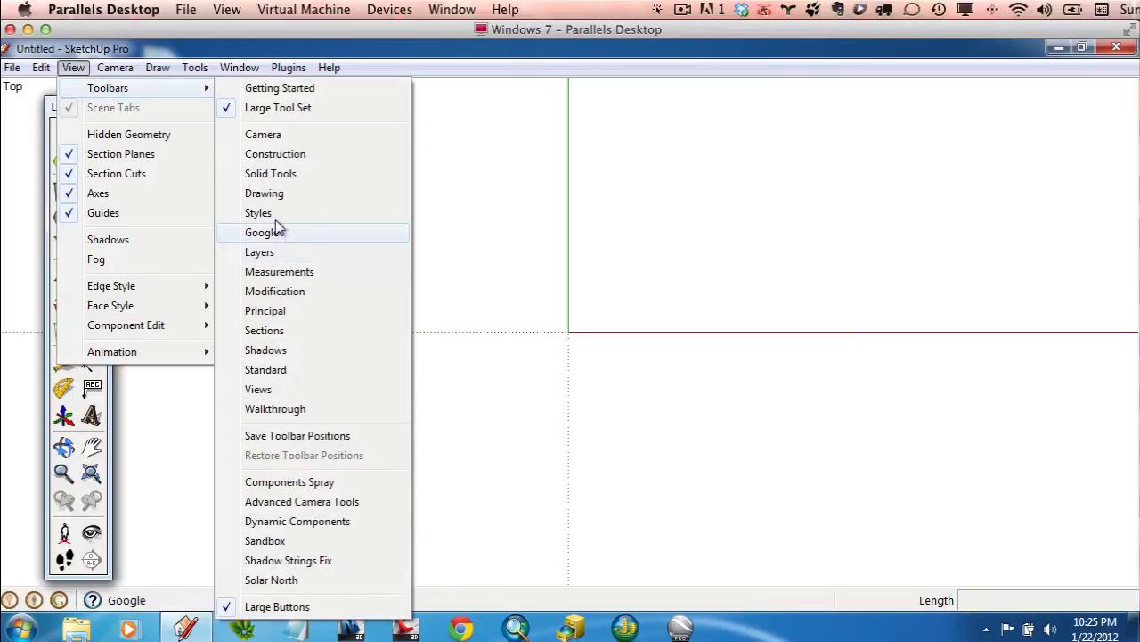
left_click(260, 212)
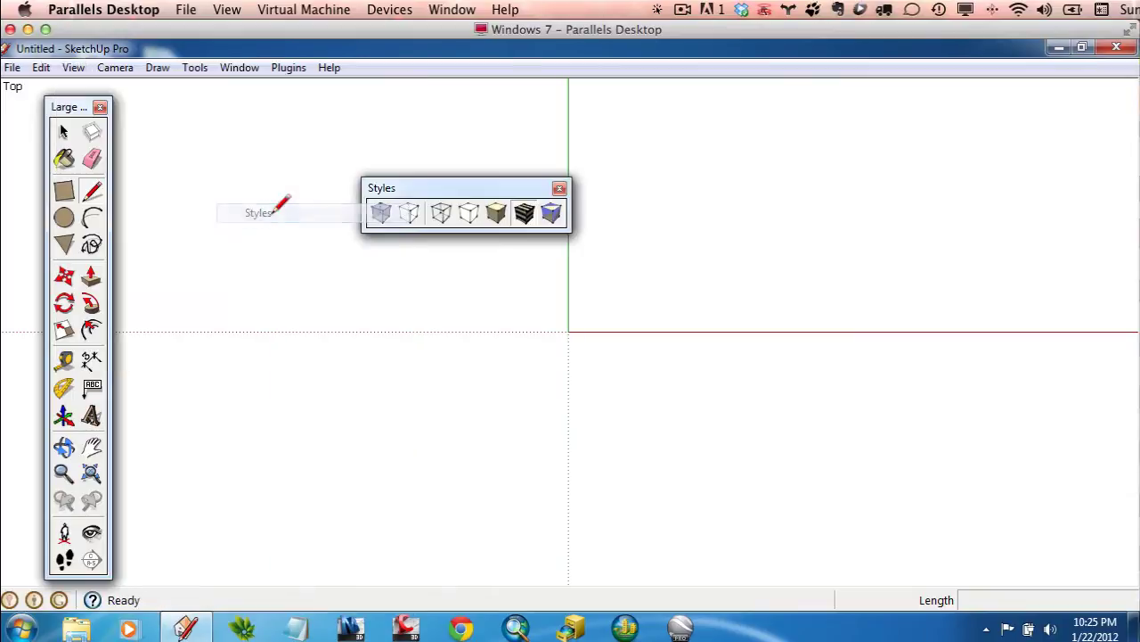
left_click(73, 68)
mouse_move(107, 88)
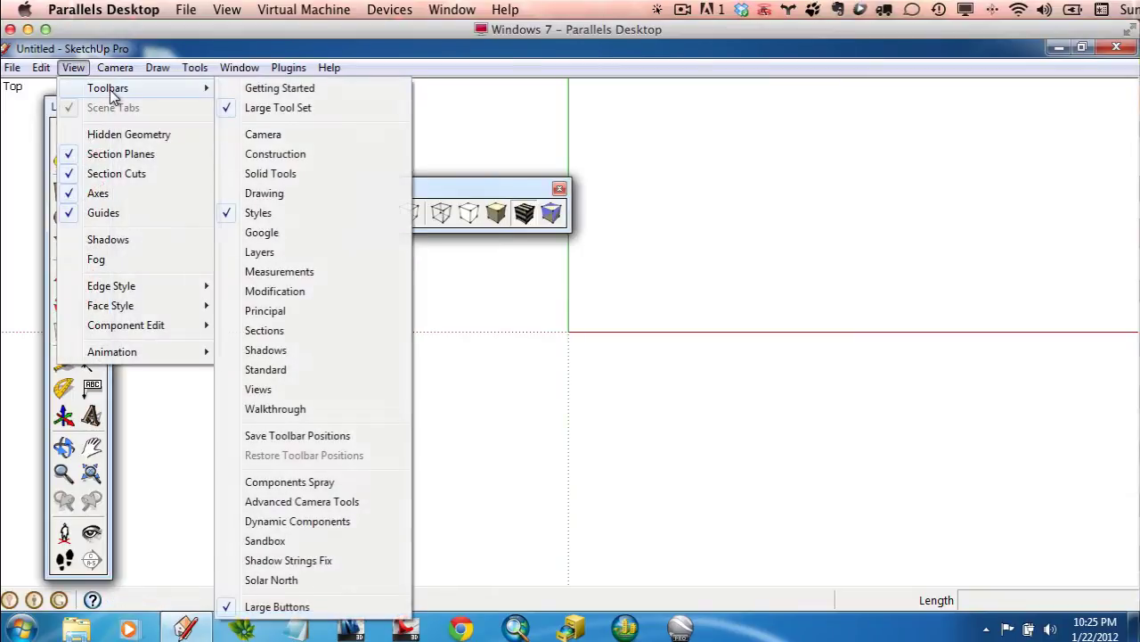
left_click(288, 349)
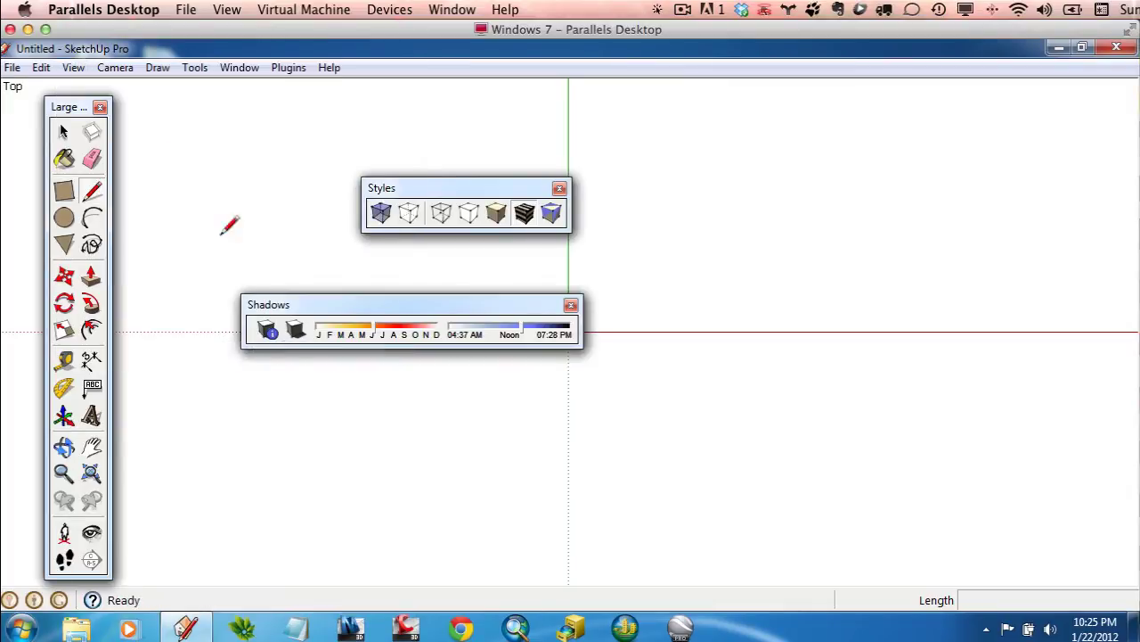
- Show the Views and Standard toolbars and move the Standard toolbar above the Styles toolbar
left_click(74, 68)
mouse_move(98, 88)
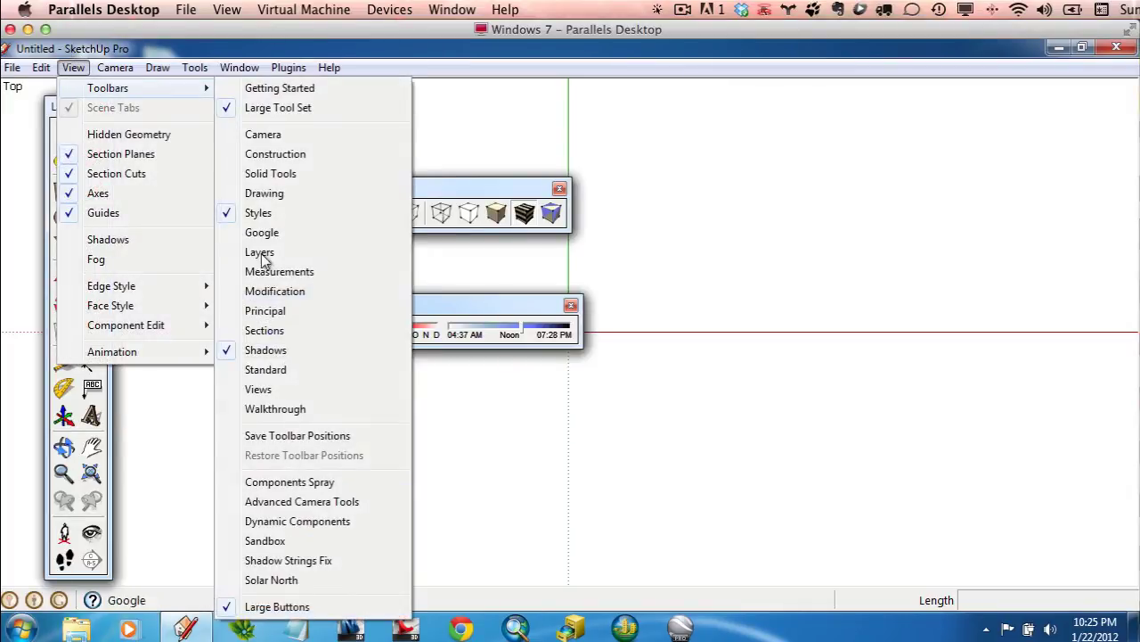
left_click(270, 392)
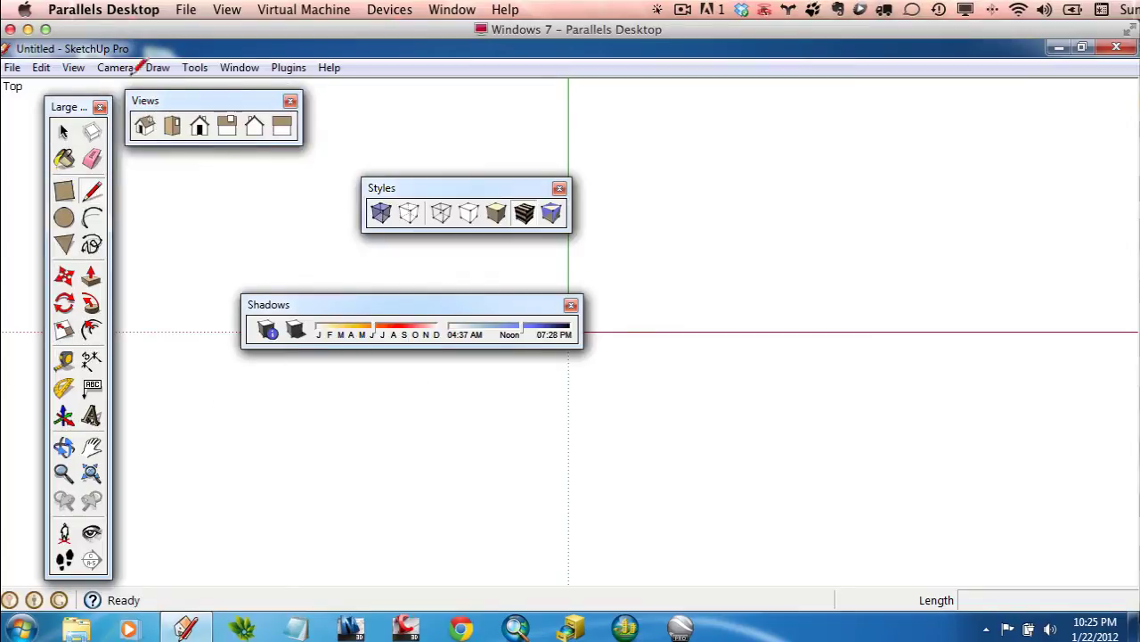
left_click(72, 71)
mouse_move(85, 87)
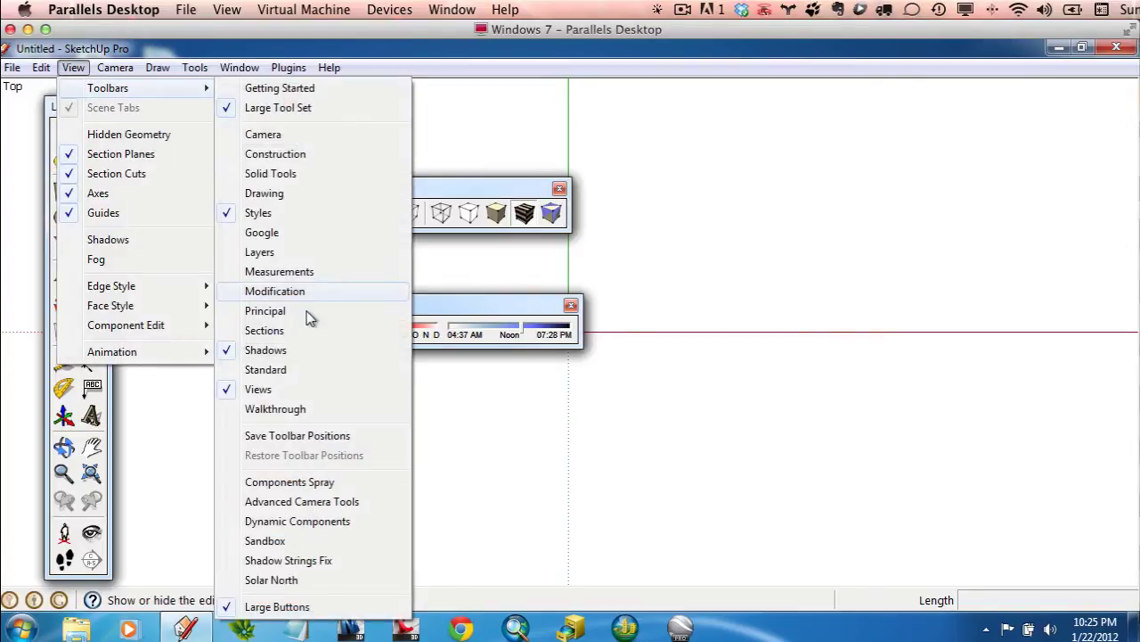
left_click(295, 370)
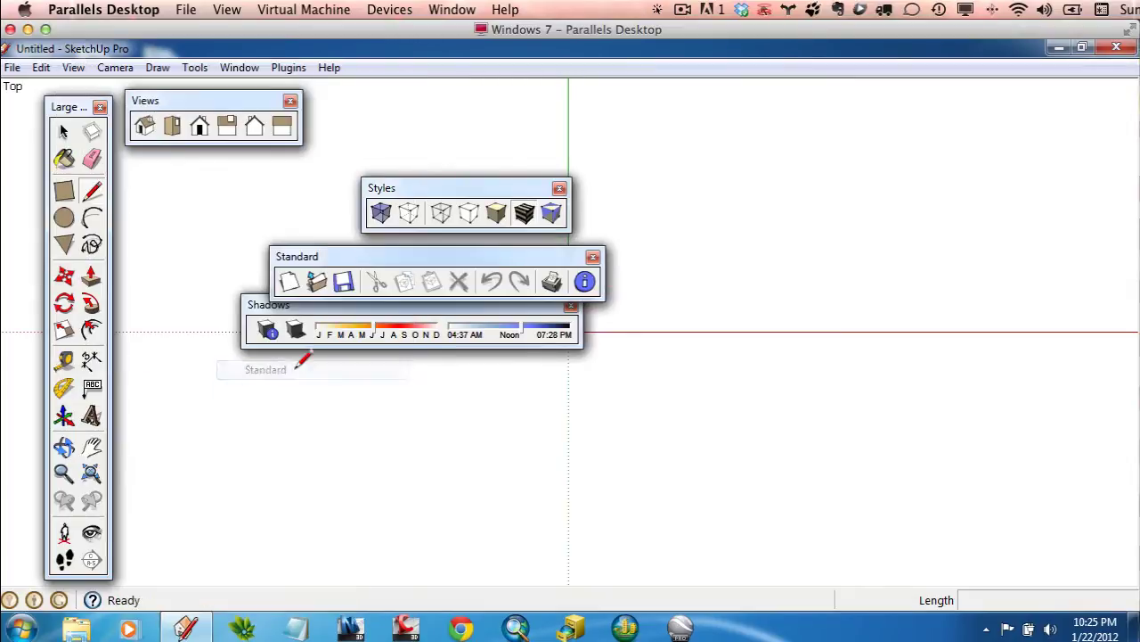
left_click_drag(424, 258, 501, 96)
left_click(72, 69)
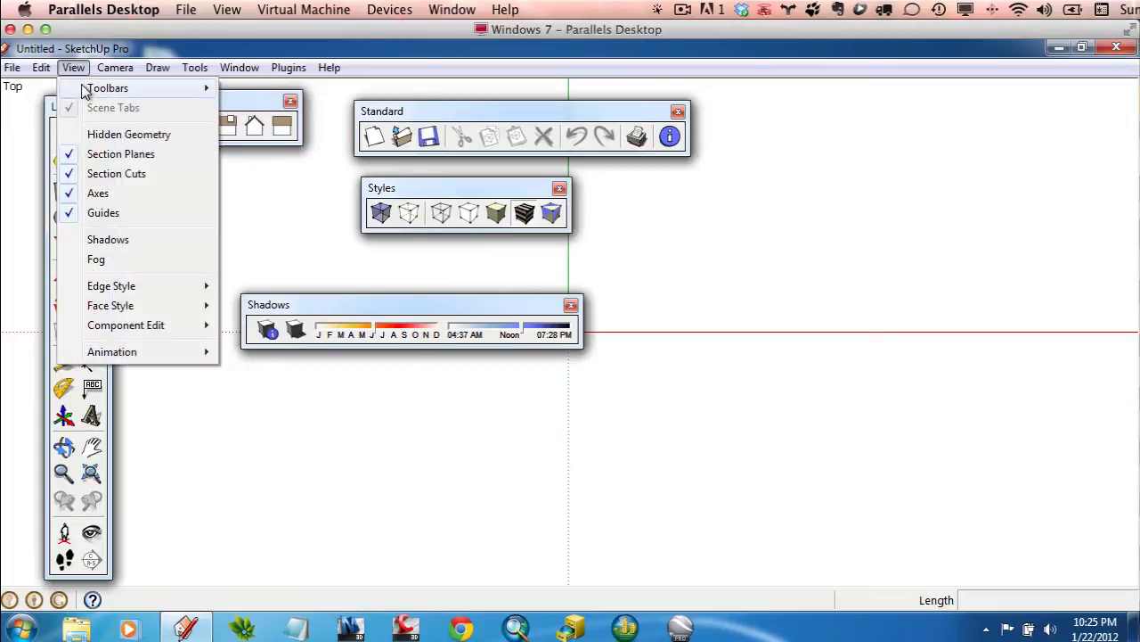
mouse_move(134, 88)
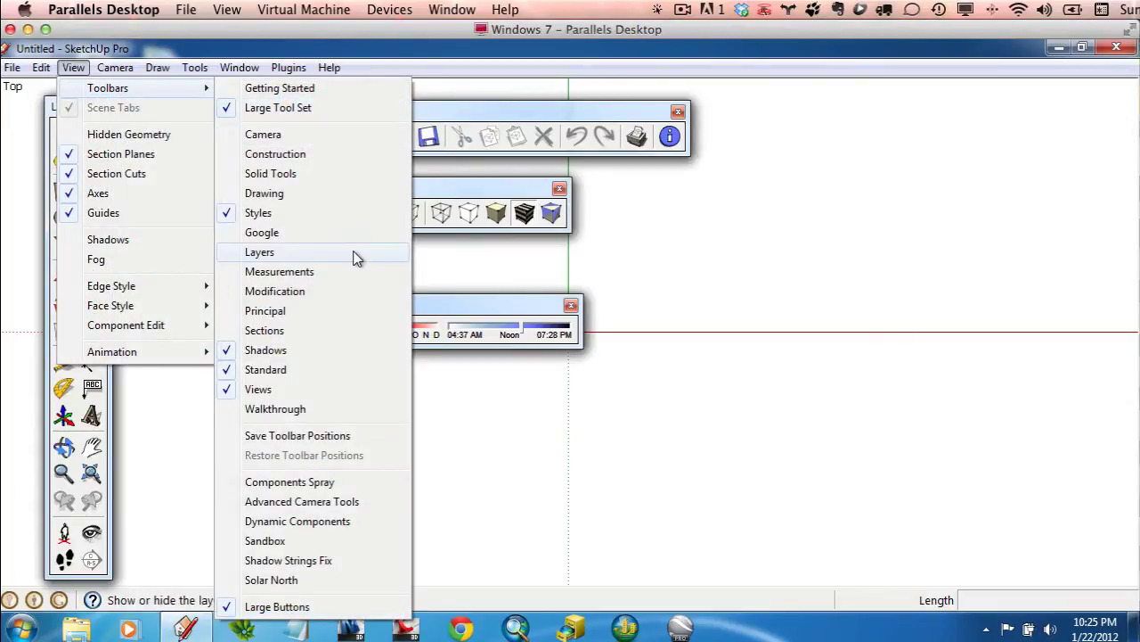
left_click(674, 239)
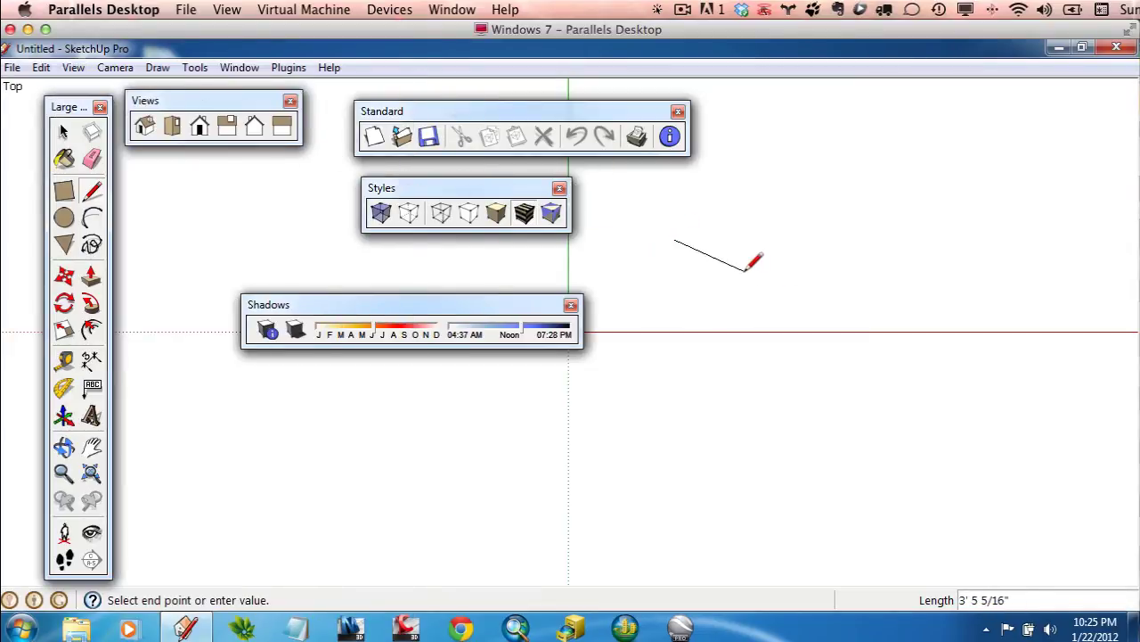
key("Escape")
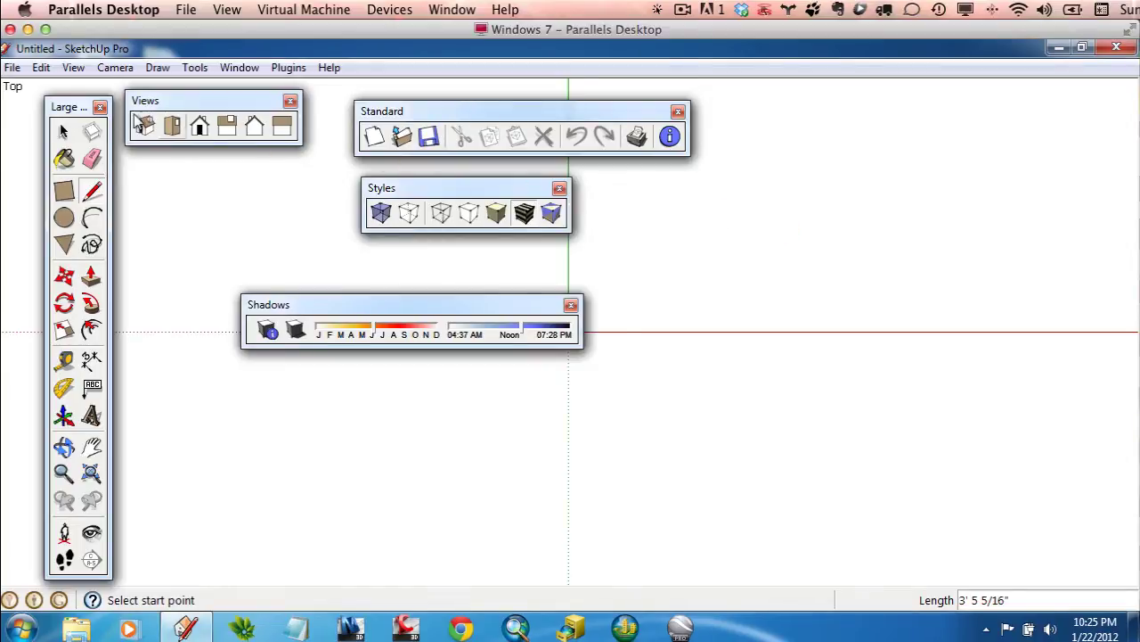
- Dock the Large Tool Set along the side of the drawing area and the Views, Standard, Styles and Shadows toolbars above it
left_click_drag(61, 107, 45, 107)
left_click_drag(178, 103, 52, 82)
left_click_drag(400, 110, 250, 84)
left_click_drag(455, 186, 638, 86)
left_click_drag(327, 309, 201, 110)
- Switch to the Mac SketchUp and hide and redisplay the Large Tool Set palette, placing it just below the main toolbar
key("super+Tab")
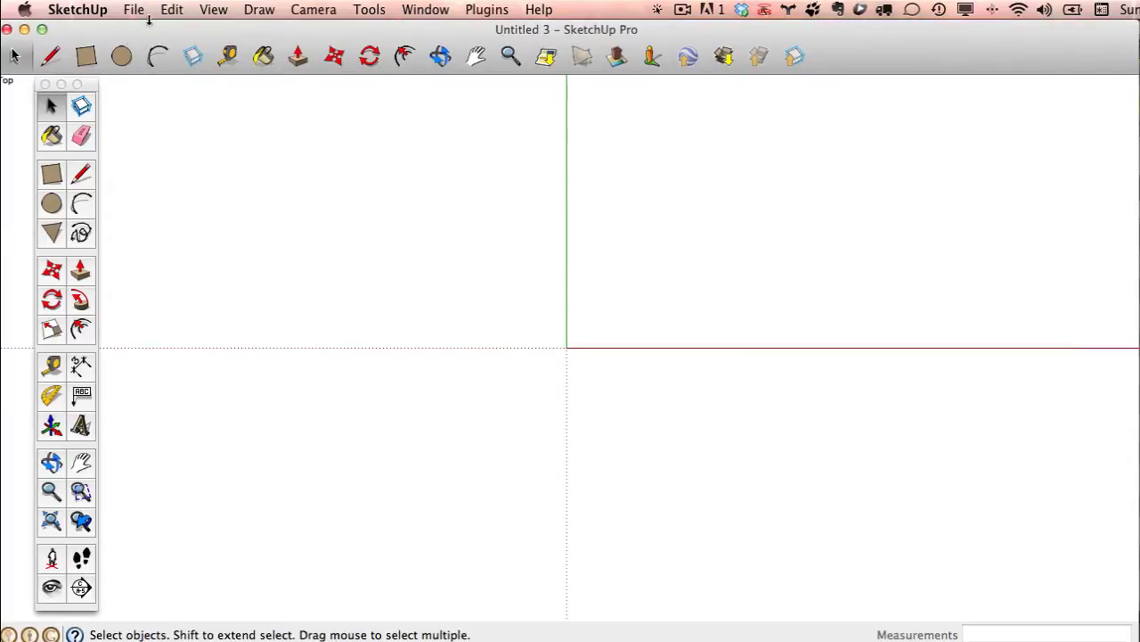
left_click(205, 9)
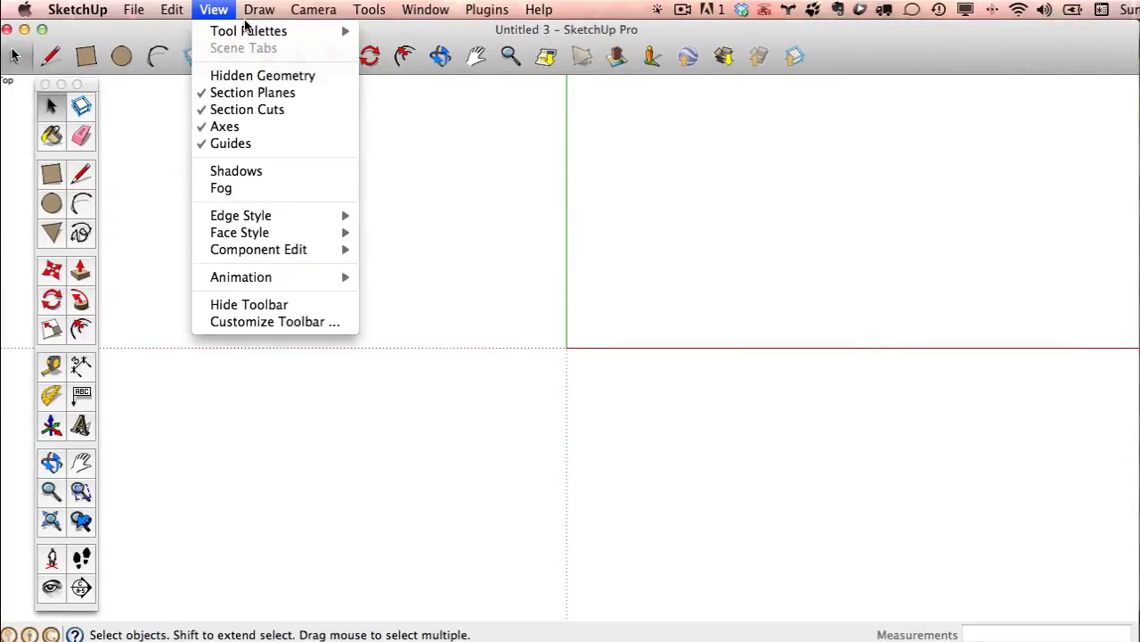
mouse_move(252, 32)
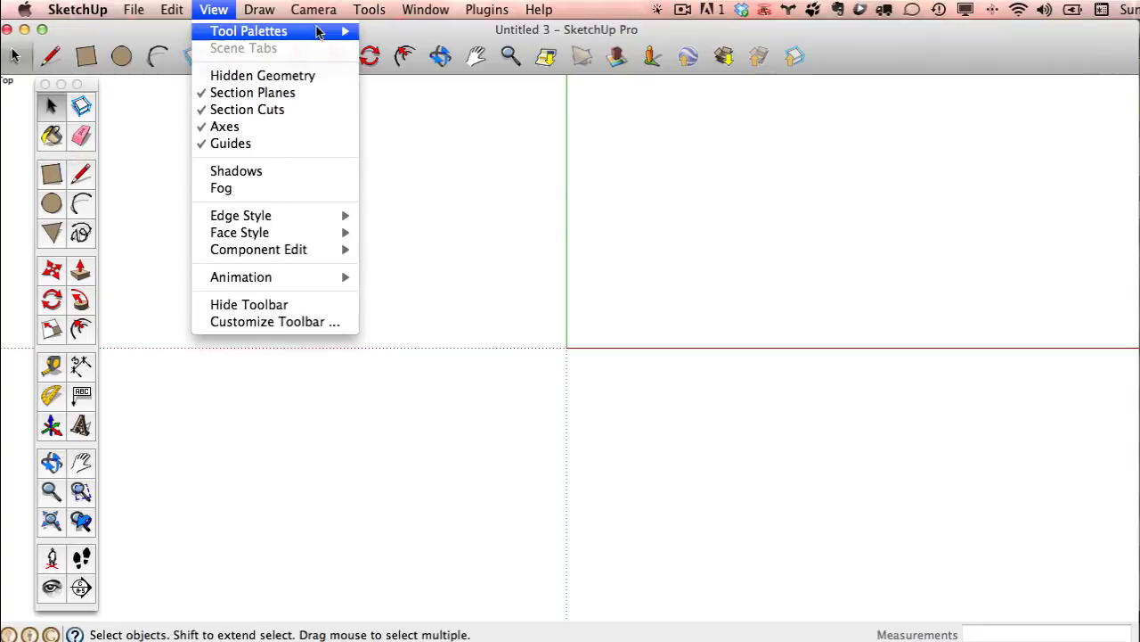
mouse_move(339, 30)
left_click(401, 33)
left_click(214, 9)
mouse_move(214, 30)
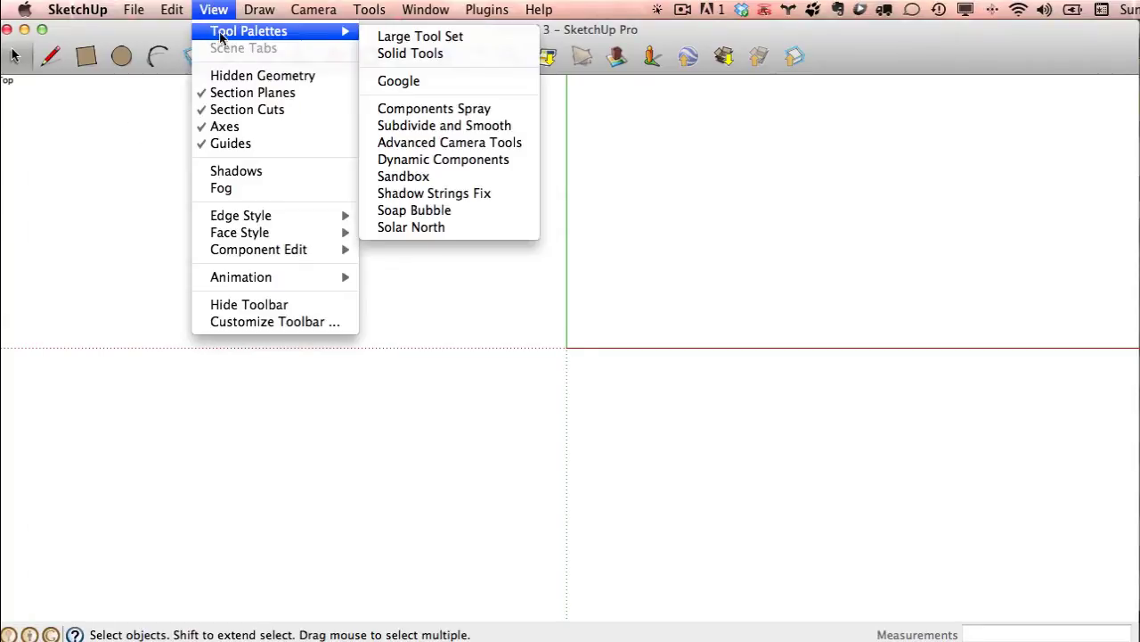
left_click(401, 33)
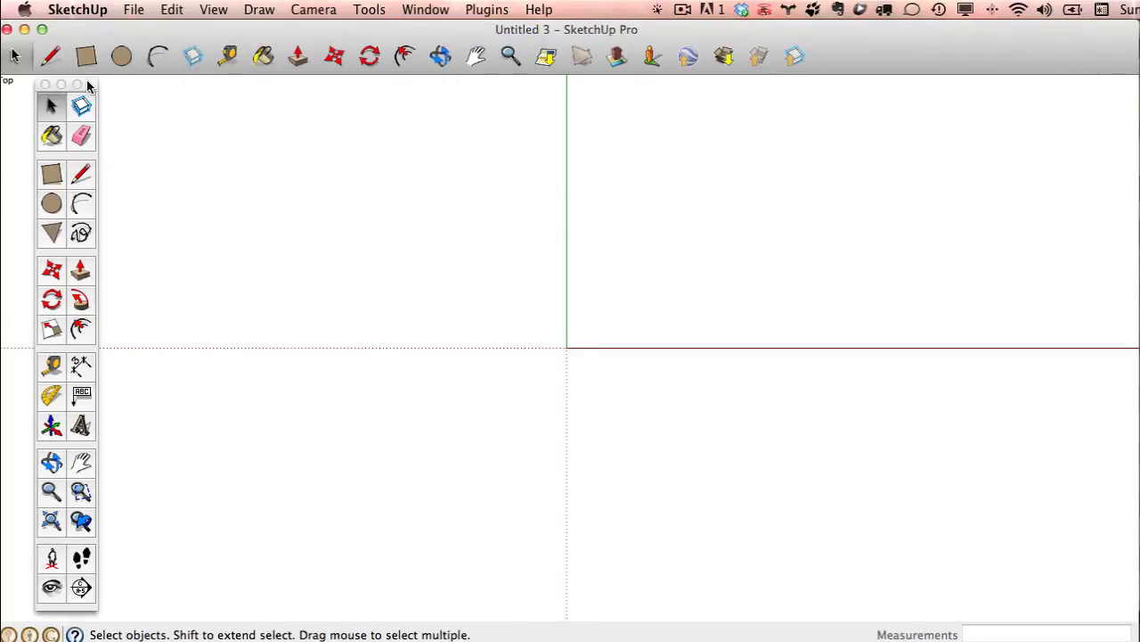
left_click_drag(89, 83, 90, 91)
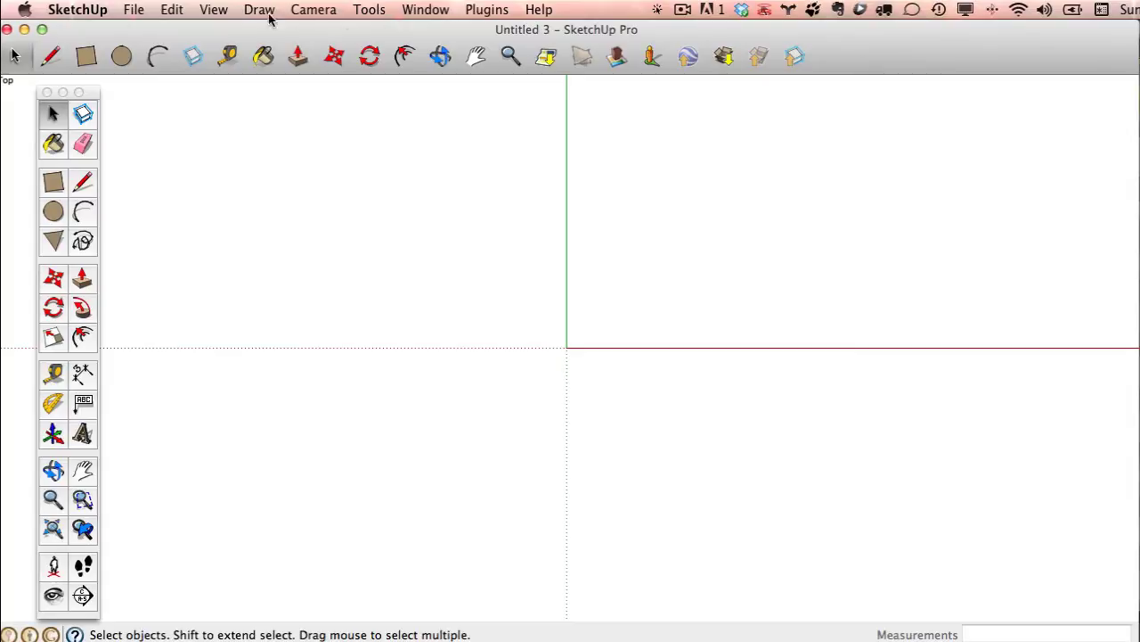
- Start customizing the Mac main toolbar and remove all of its default tools
left_click(213, 9)
left_click(208, 10)
right_click(902, 57)
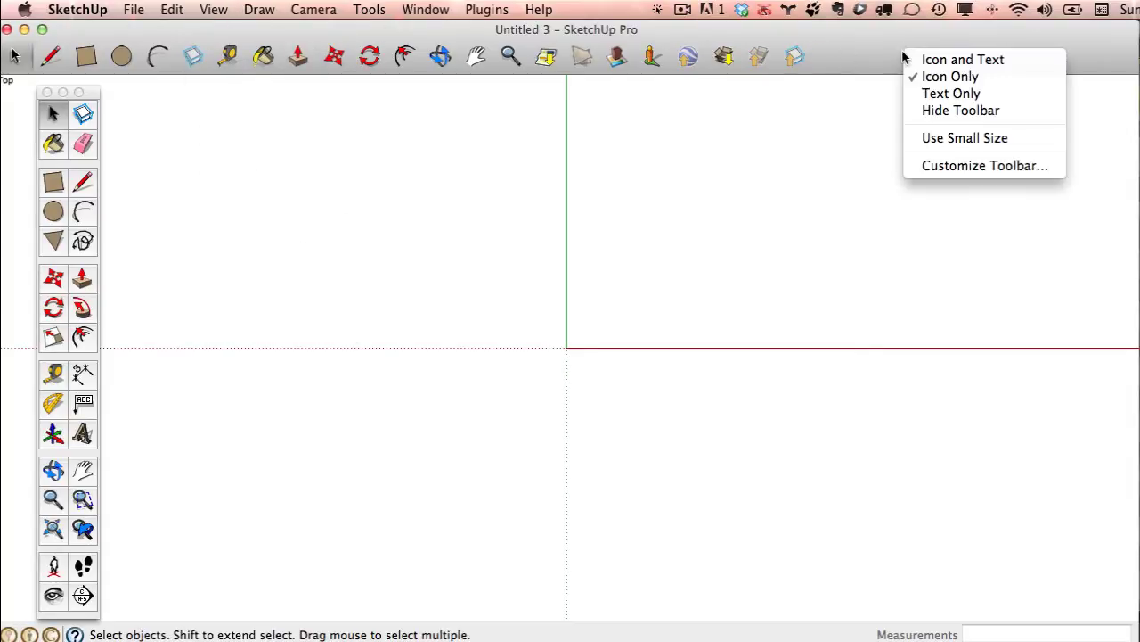
left_click(982, 168)
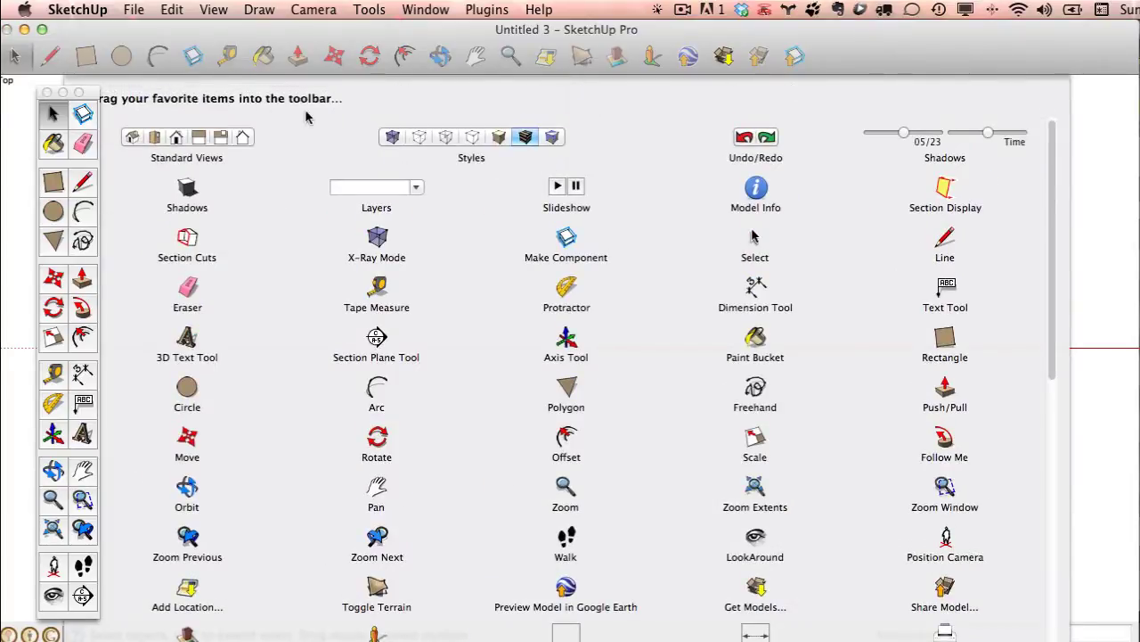
mouse_move(19, 59)
left_mouse_down()
mouse_move(32, 103)
mouse_move(31, 63)
mouse_move(38, 134)
left_mouse_up()
left_click_drag(64, 67, 65, 93)
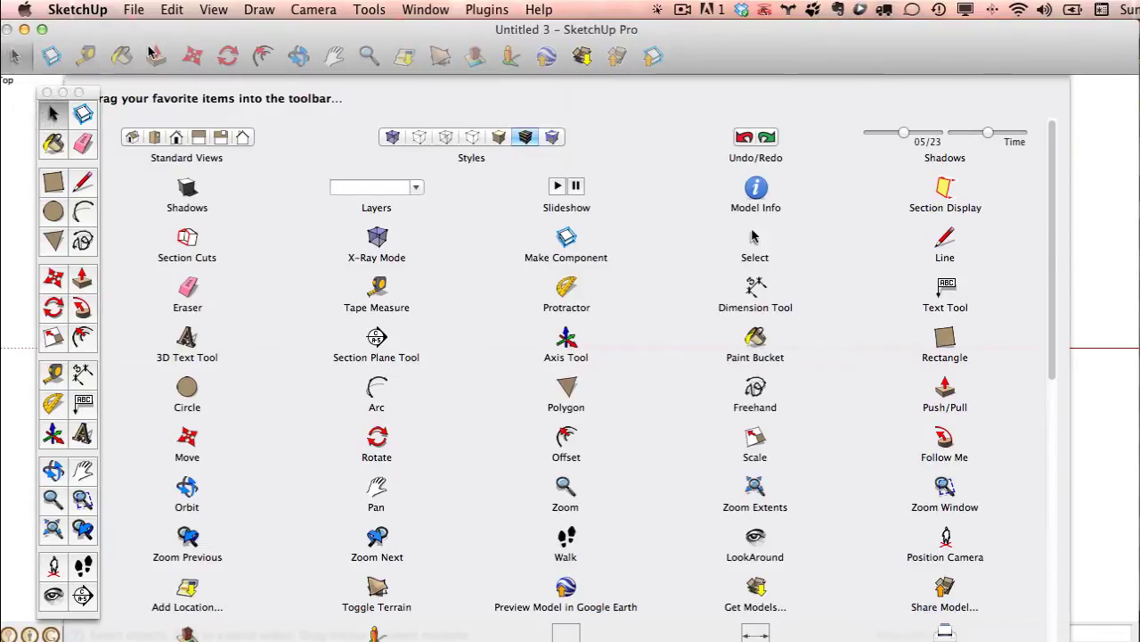
left_click_drag(192, 56, 190, 94)
left_click_drag(228, 57, 209, 94)
mouse_move(192, 56)
left_mouse_down()
mouse_move(214, 94)
mouse_move(245, 89)
mouse_move(134, 95)
left_mouse_up()
left_click_drag(122, 56, 129, 93)
left_click_drag(86, 56, 147, 98)
left_click_drag(51, 56, 116, 107)
left_click_drag(14, 56, 163, 147)
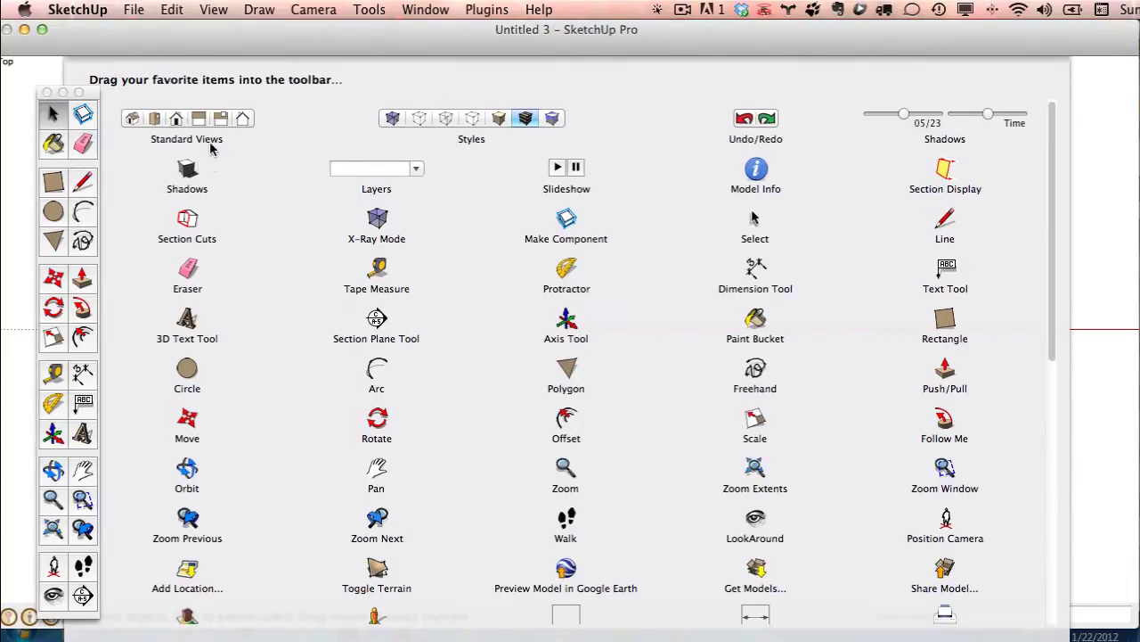
- Add Standard Views, Styles, Undo/Redo, the Shadows toggle and the Shadows date and time sliders to the main toolbar
left_click_drag(178, 125, 168, 54)
left_click_drag(420, 134, 304, 57)
left_click_drag(731, 138, 379, 57)
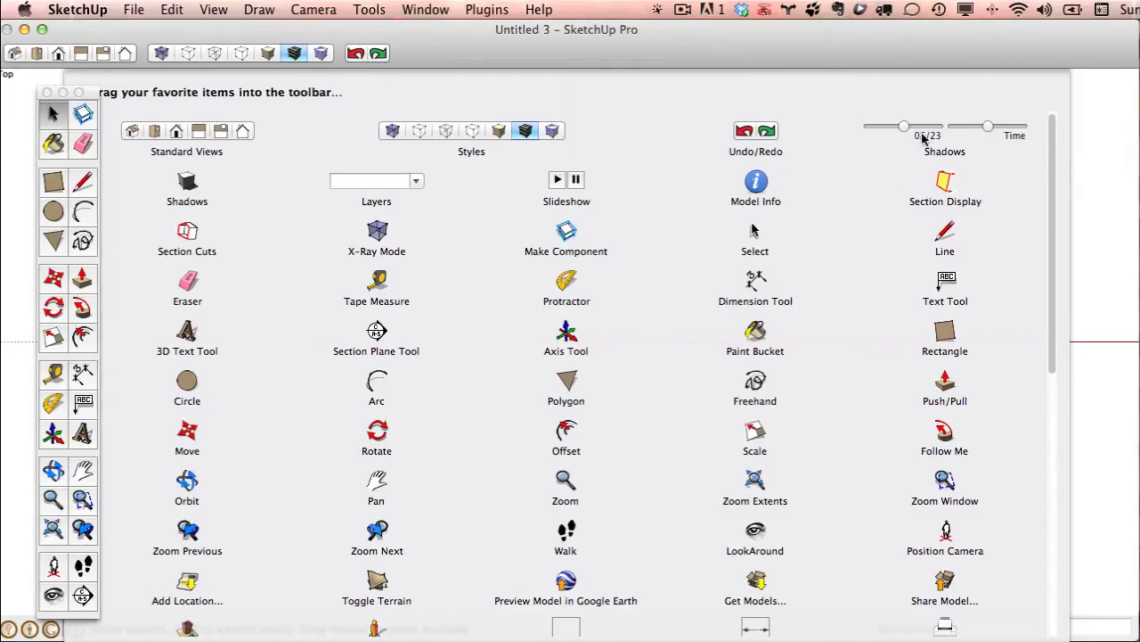
left_click_drag(922, 131, 468, 50)
left_click_drag(189, 185, 415, 59)
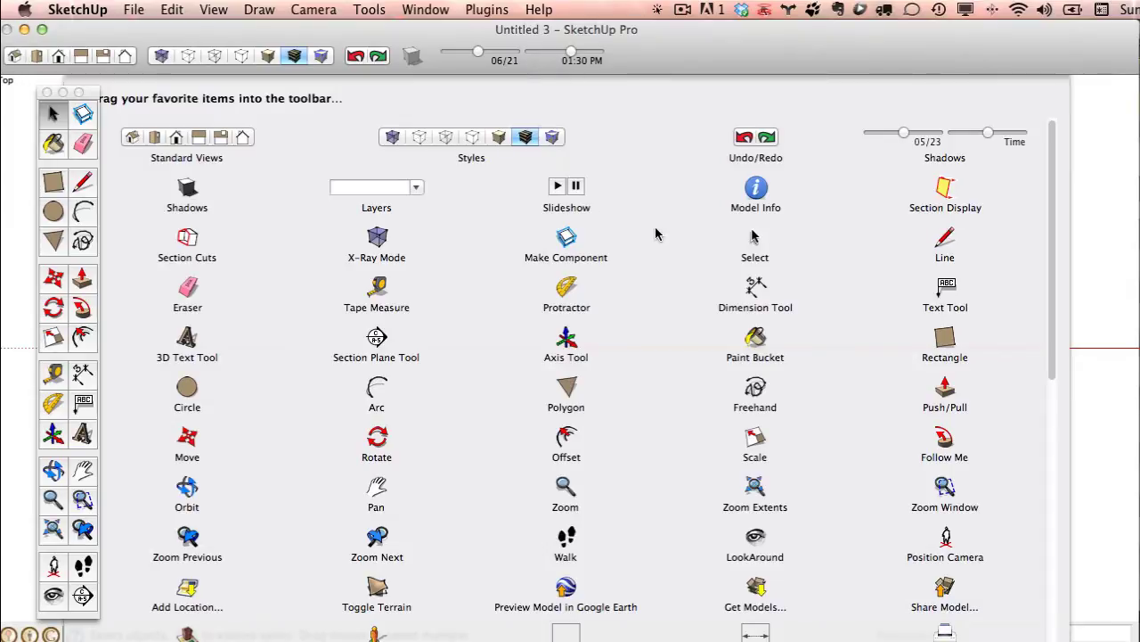
- Look through the remaining available toolbar items and finish customizing the toolbar
scroll(529, 431, "down", 5)
scroll(529, 431, "down", 8)
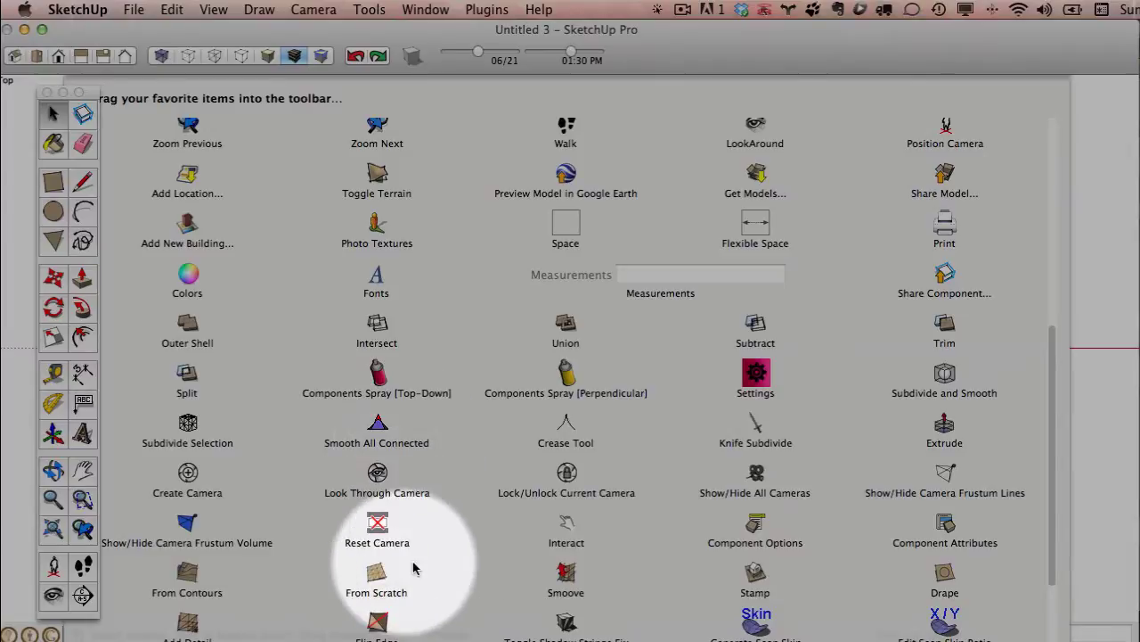
scroll(704, 352, "up", 10)
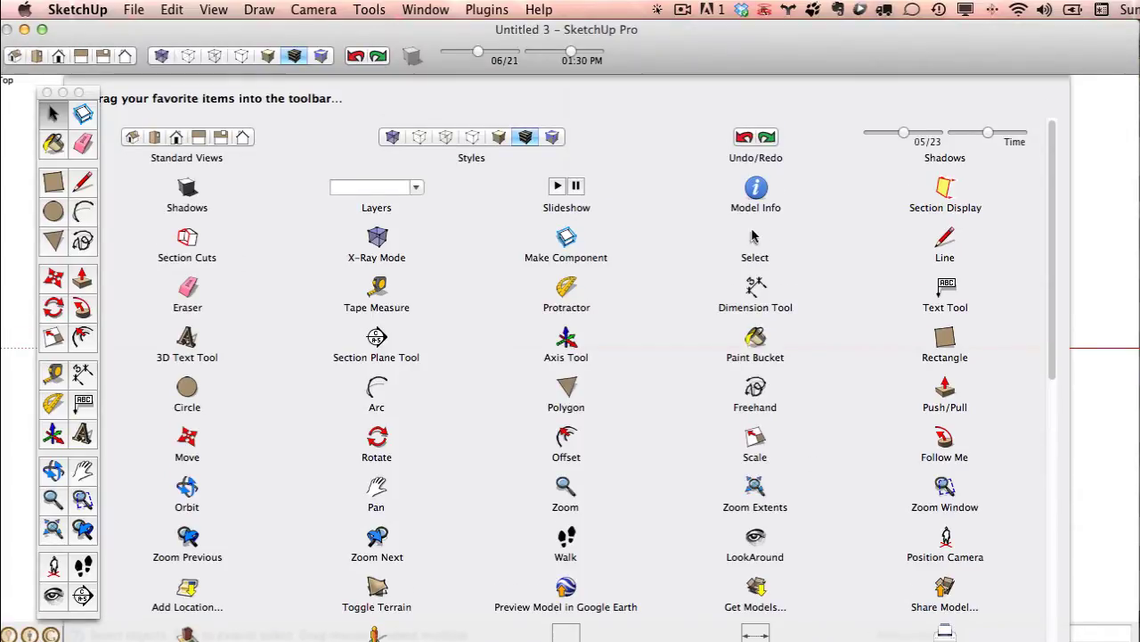
key("Return")
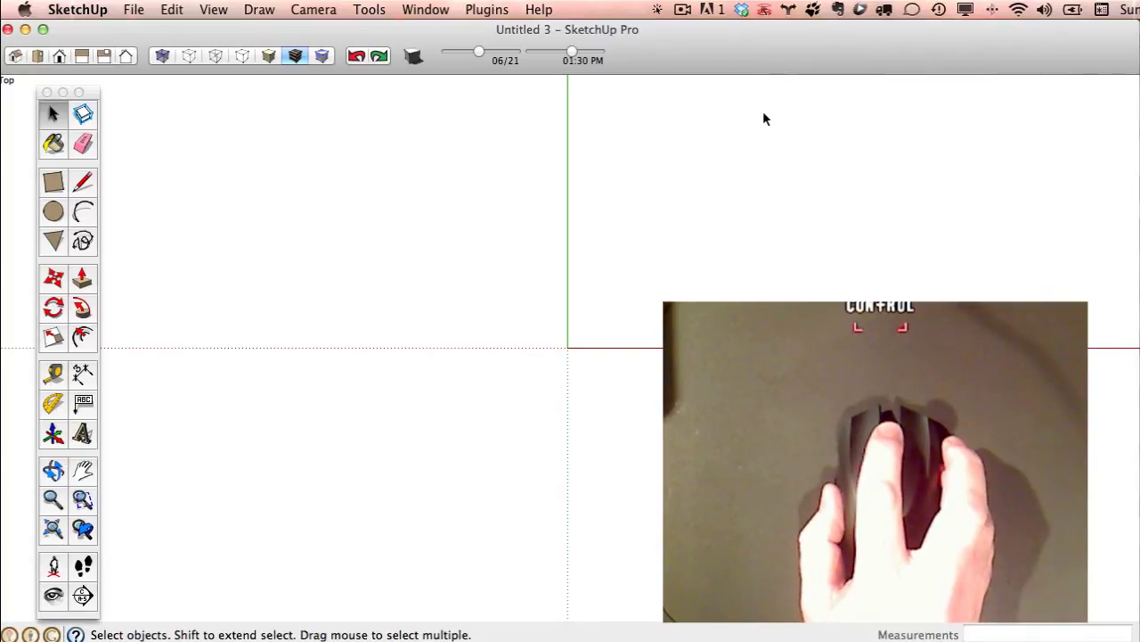
middle_click_drag(764, 118, 767, 116)
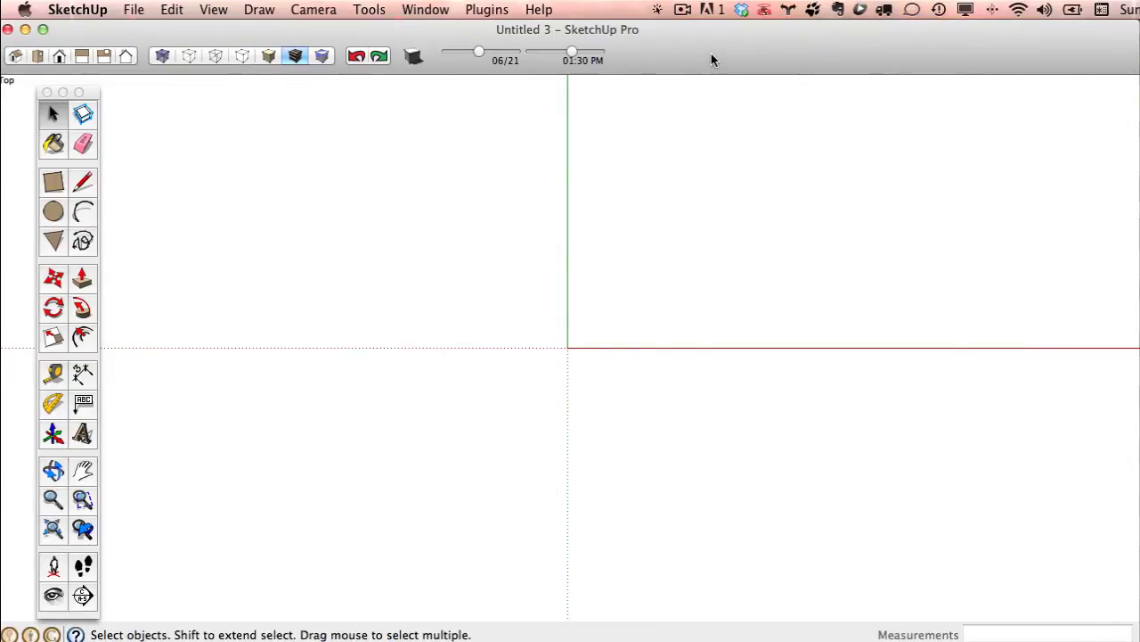
key("super+Tab")
key("super+Tab")
key("super+shift+Tab")
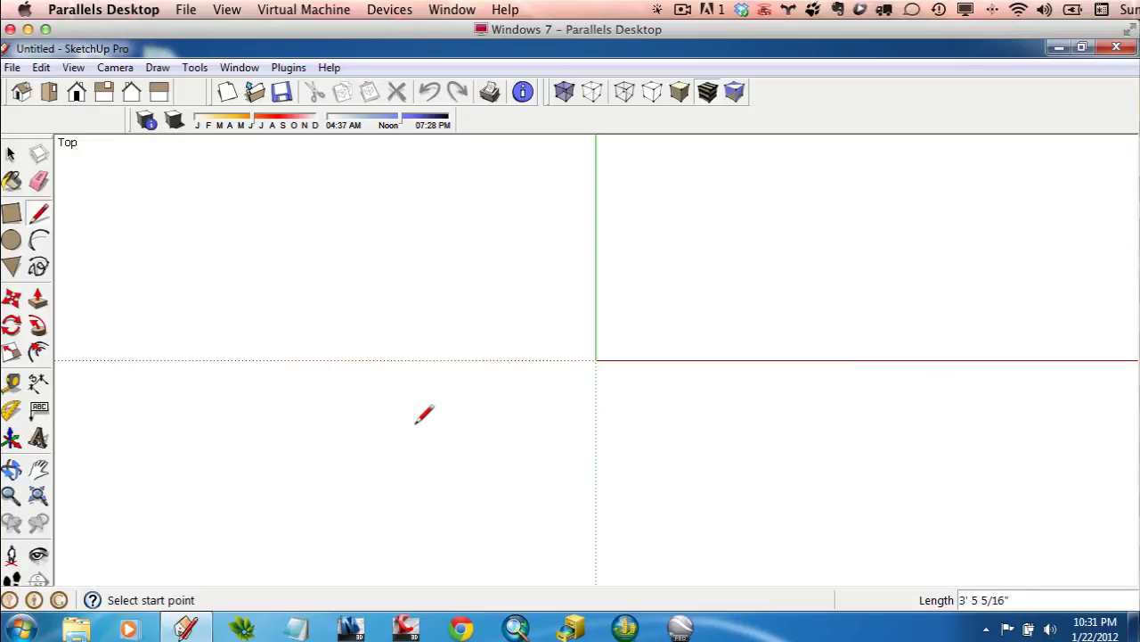
key("super+Tab")
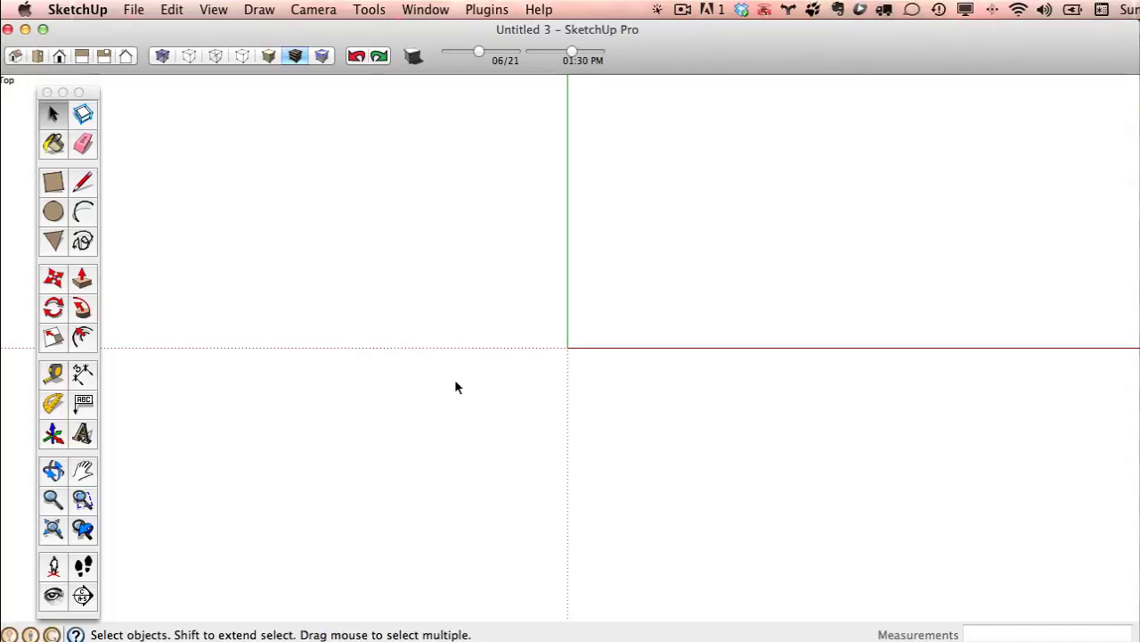
left_click(83, 186)
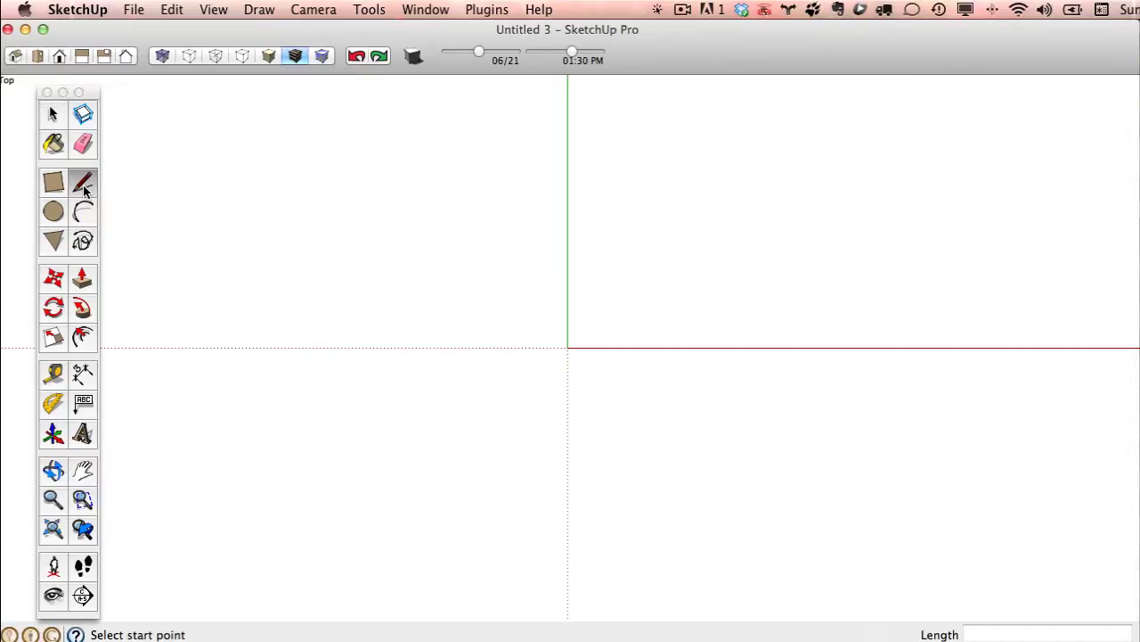
left_click(338, 223)
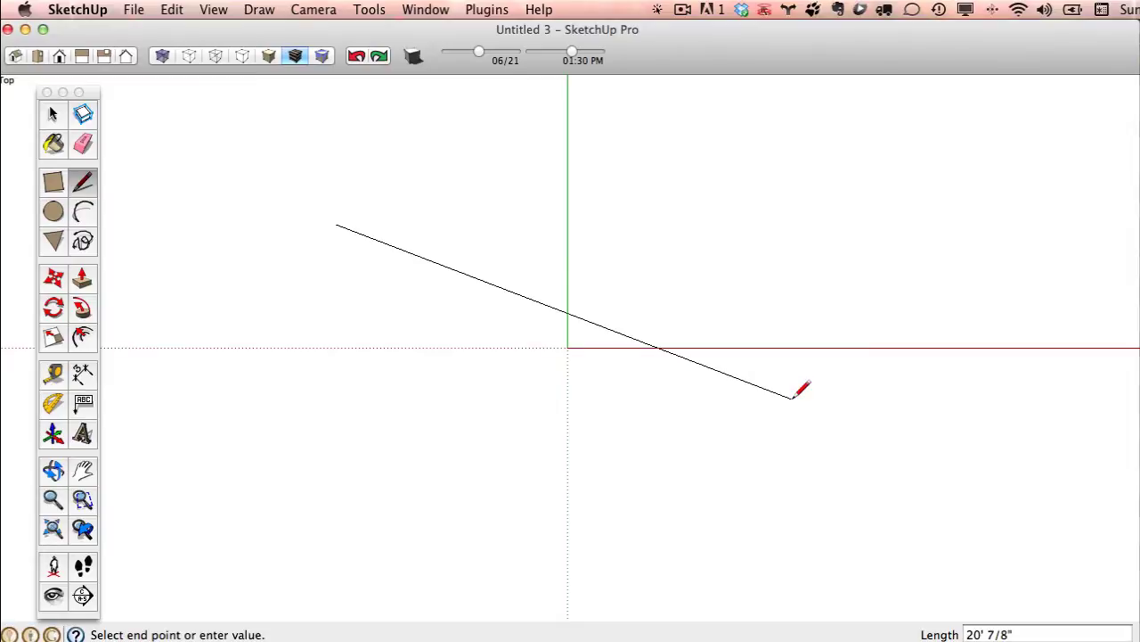
key("Escape")
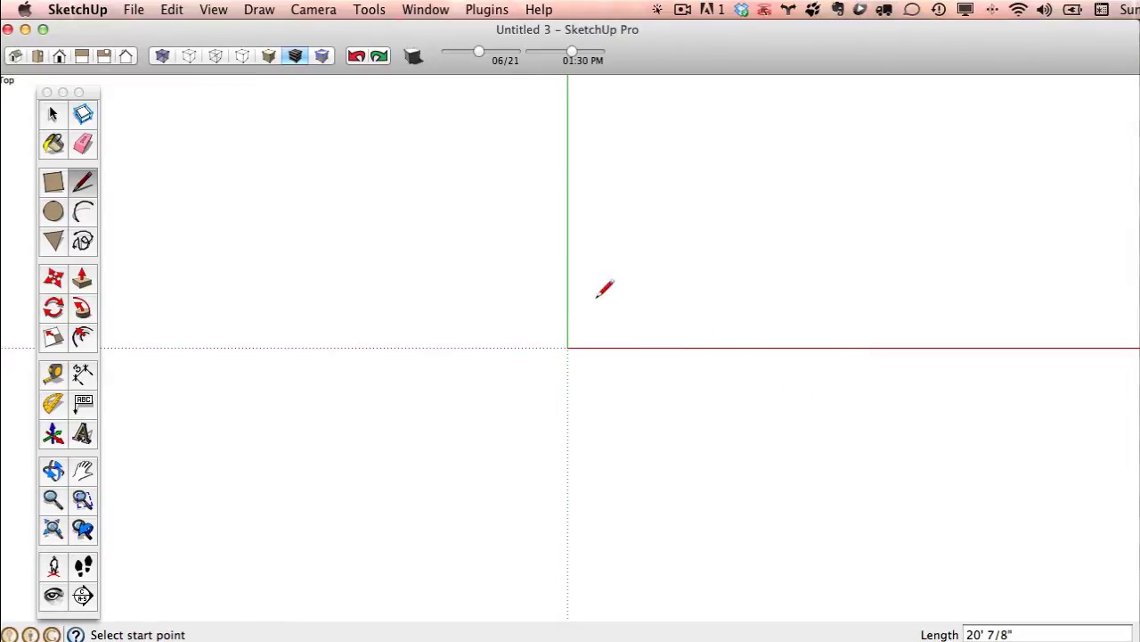
- Open three new blank documents in front of Untitled 3
left_click(139, 11)
left_click(148, 33)
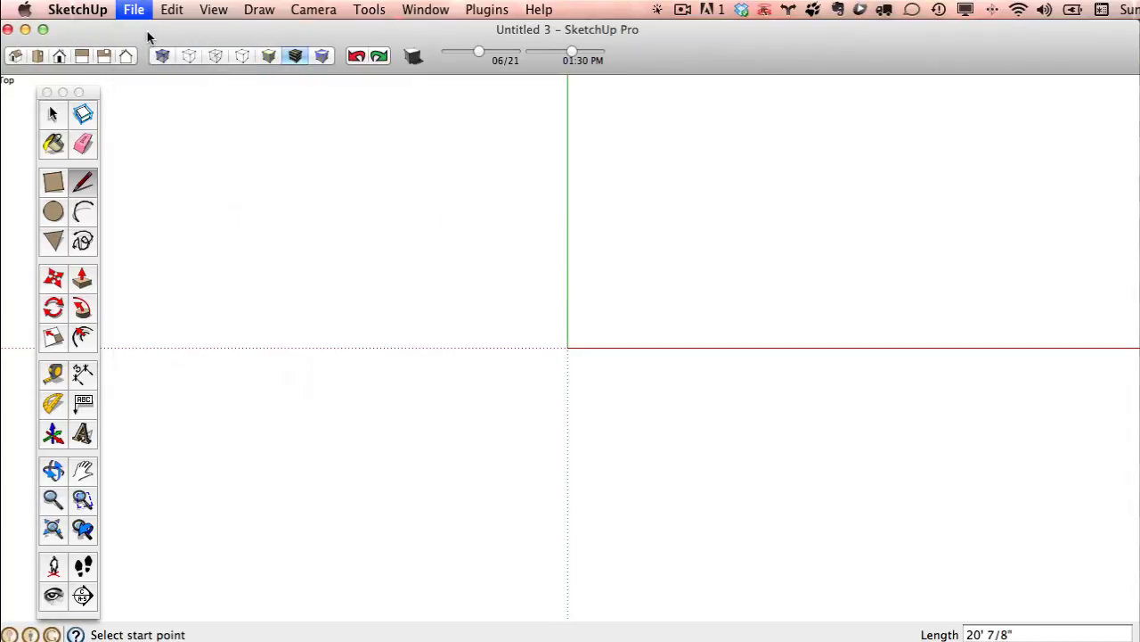
left_click(140, 10)
left_click(150, 32)
left_click(135, 9)
left_click(148, 32)
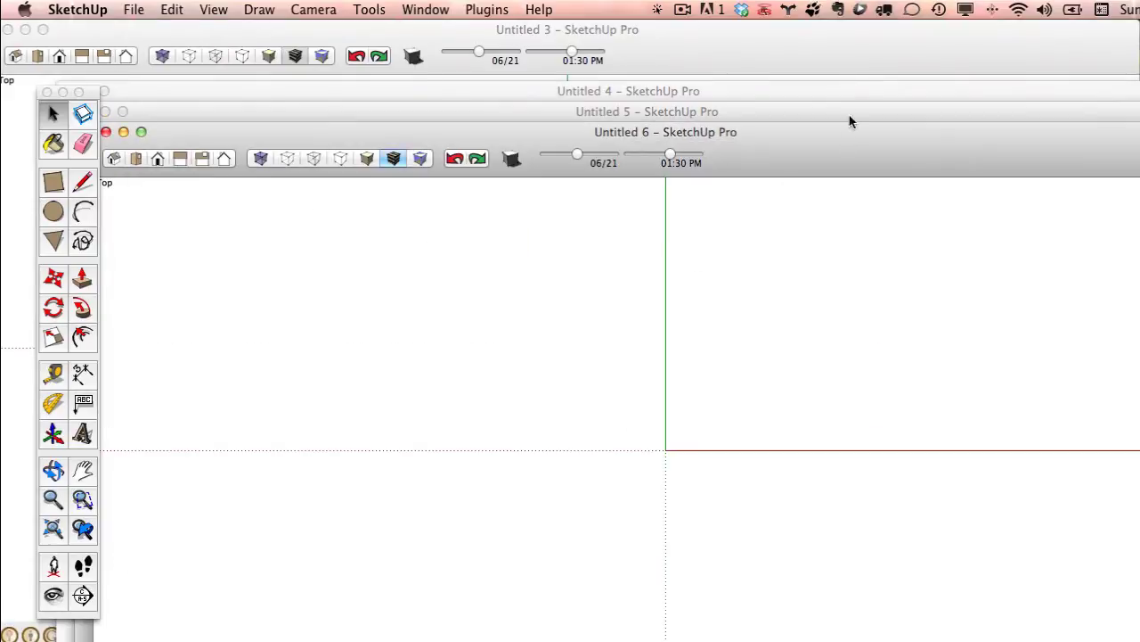
- Close the three newly opened blank documents
key("super+w")
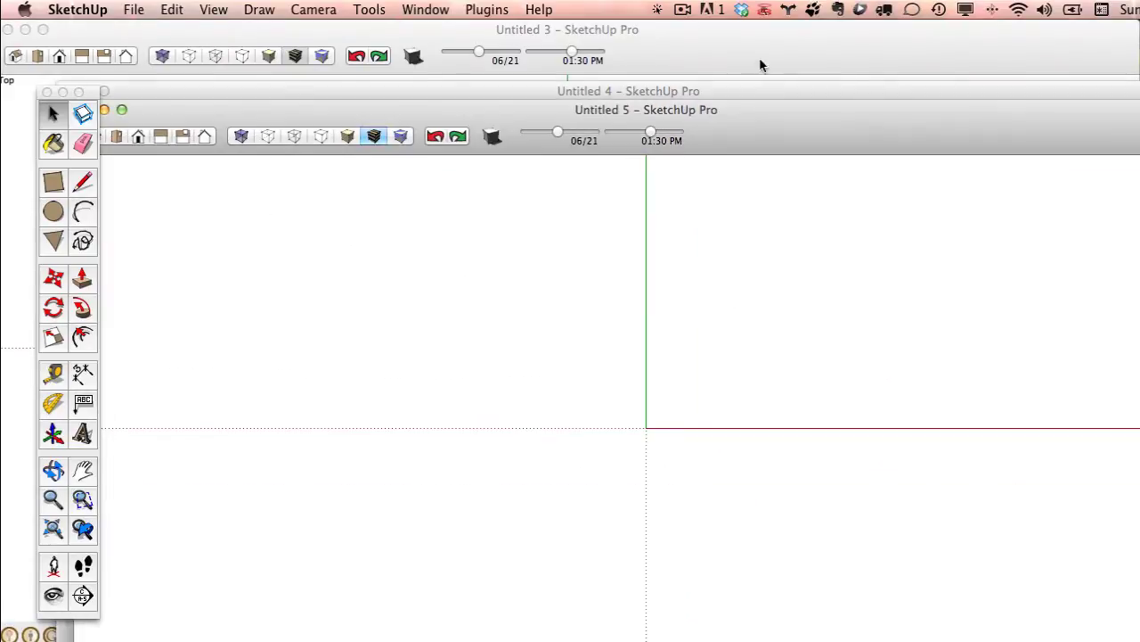
key("super+w")
left_click(180, 92)
- Open more blank documents and close them again, returning to Untitled 3
key("super+n")
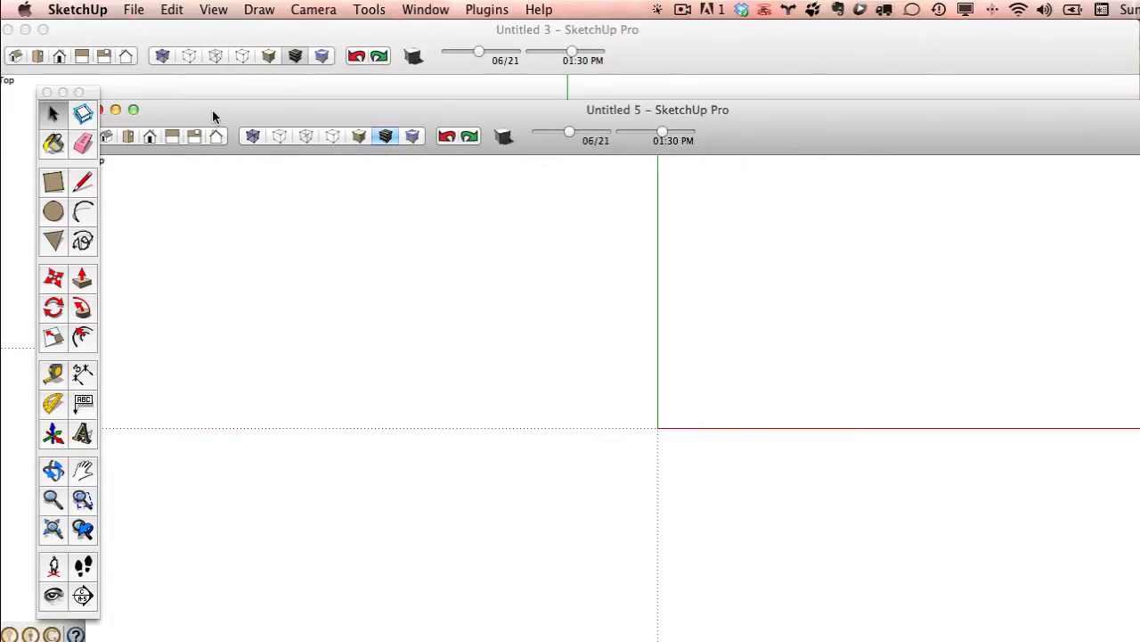
key("super+n")
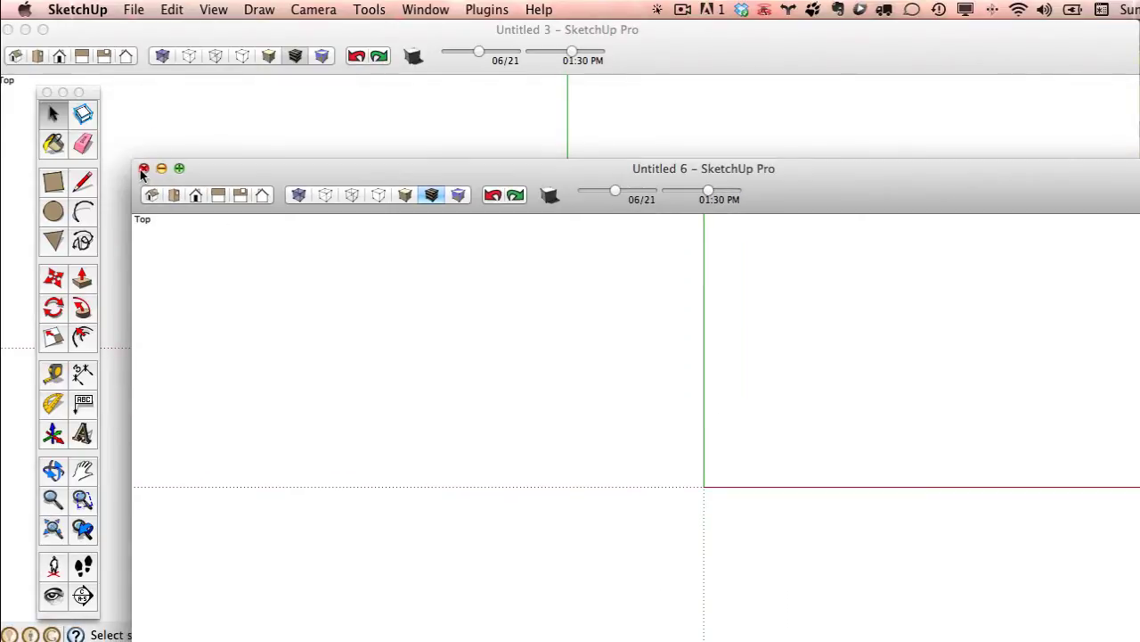
left_click(143, 169)
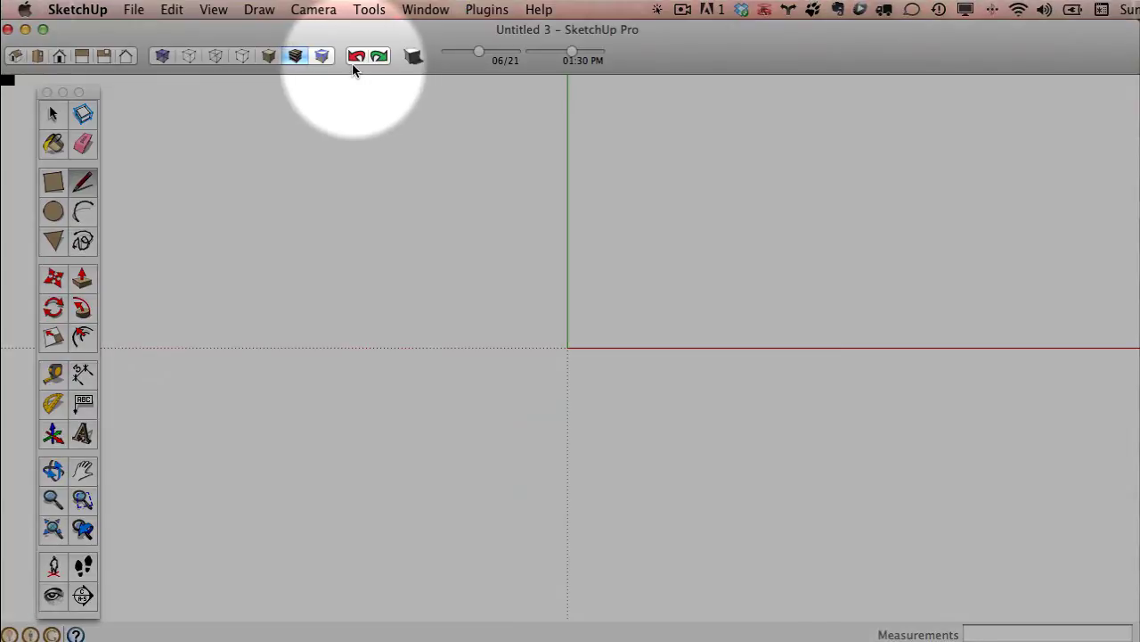
- Switch to the Windows SketchUp in Parallels to look at its Undo command, and return to the Mac SketchUp
key("super+Tab")
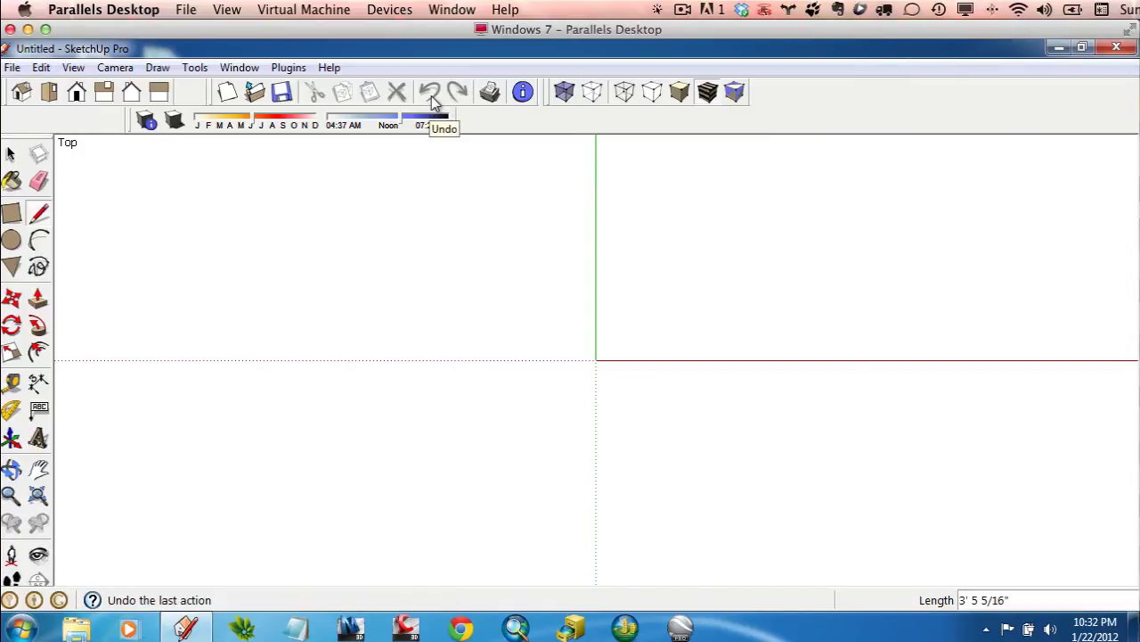
key("super+Tab")
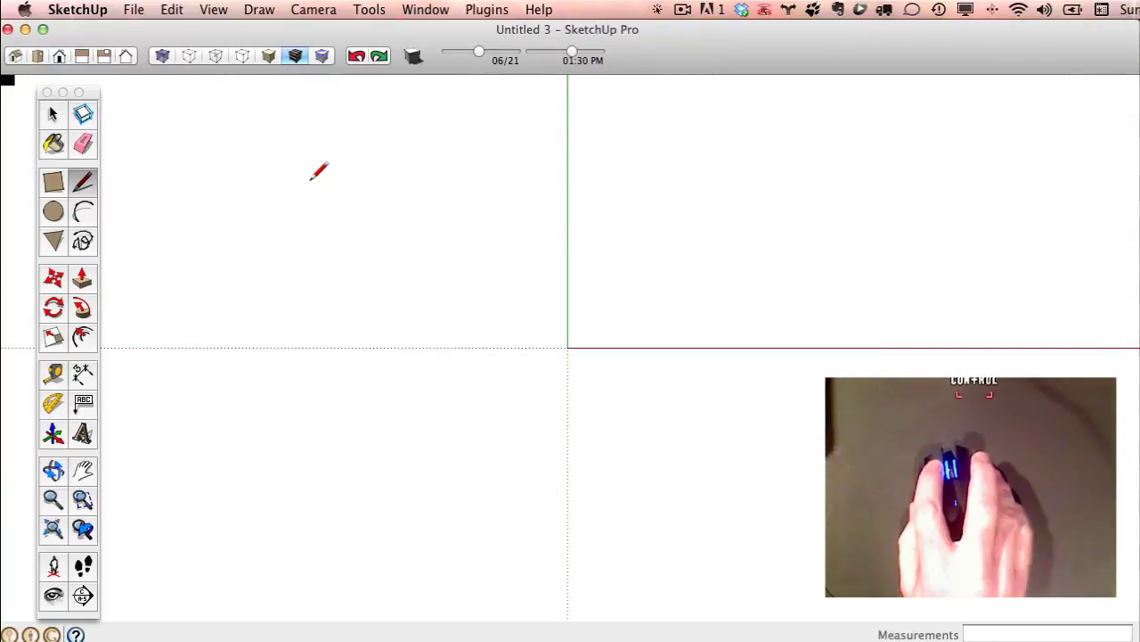
- Draw a rectangle about 12' 5" tall around the origin from four lines, ending the line chain once after the upper edge
left_click(336, 189)
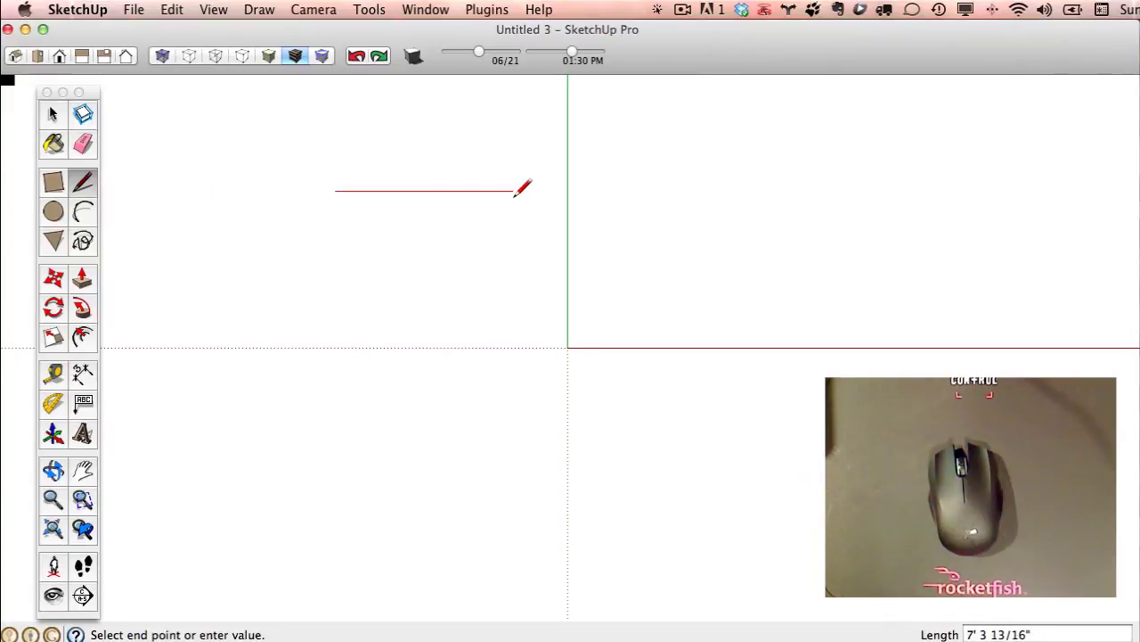
left_click(808, 190)
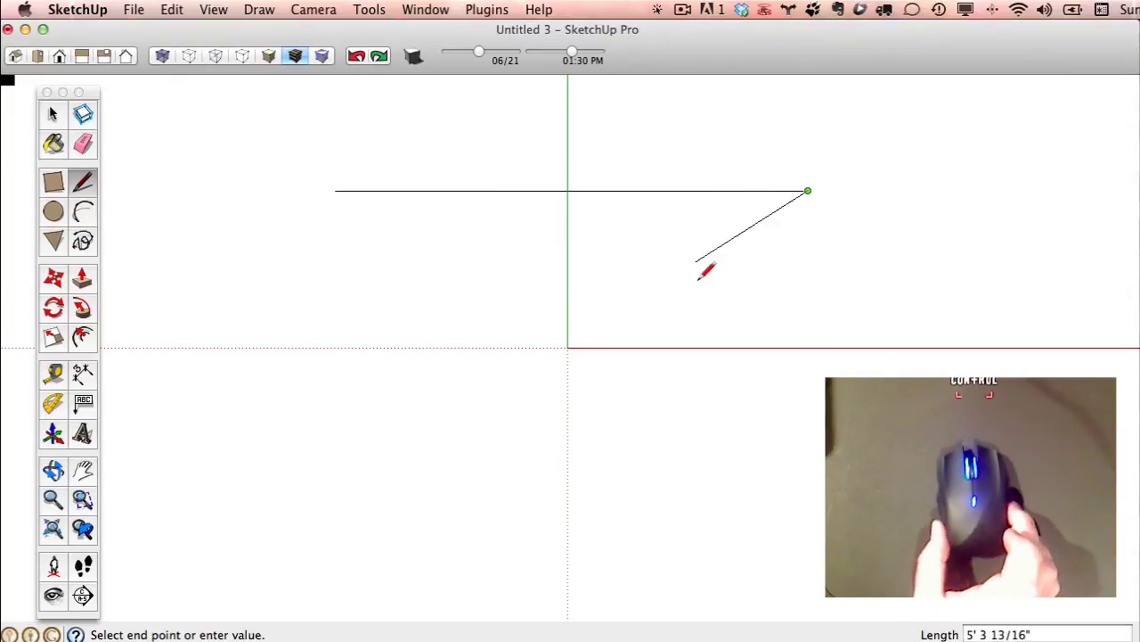
key("Escape")
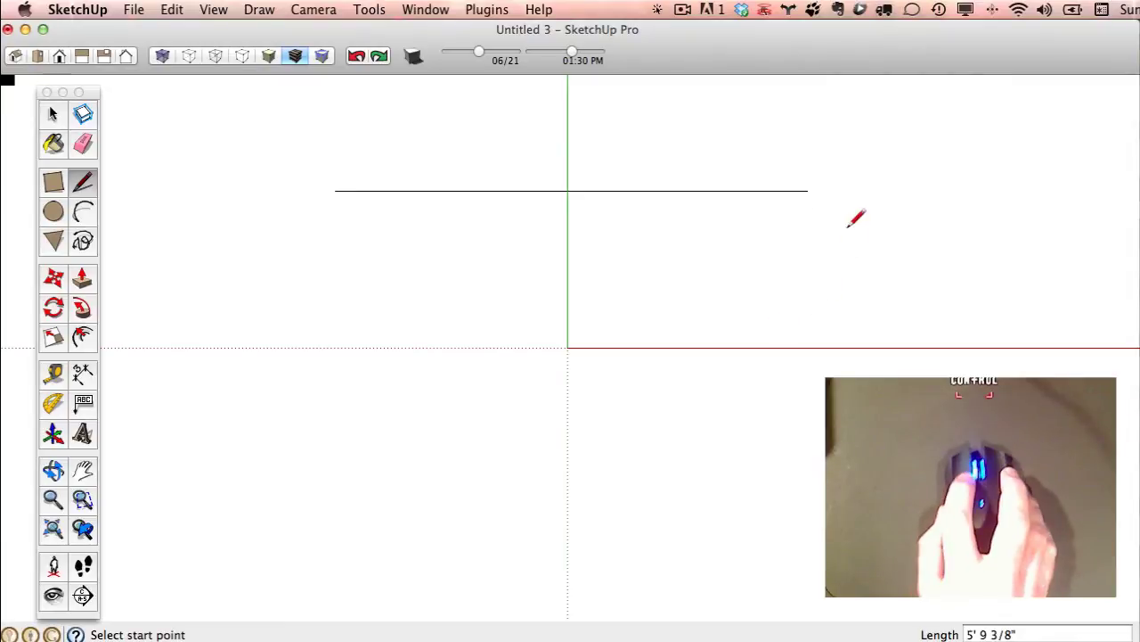
left_click(807, 190)
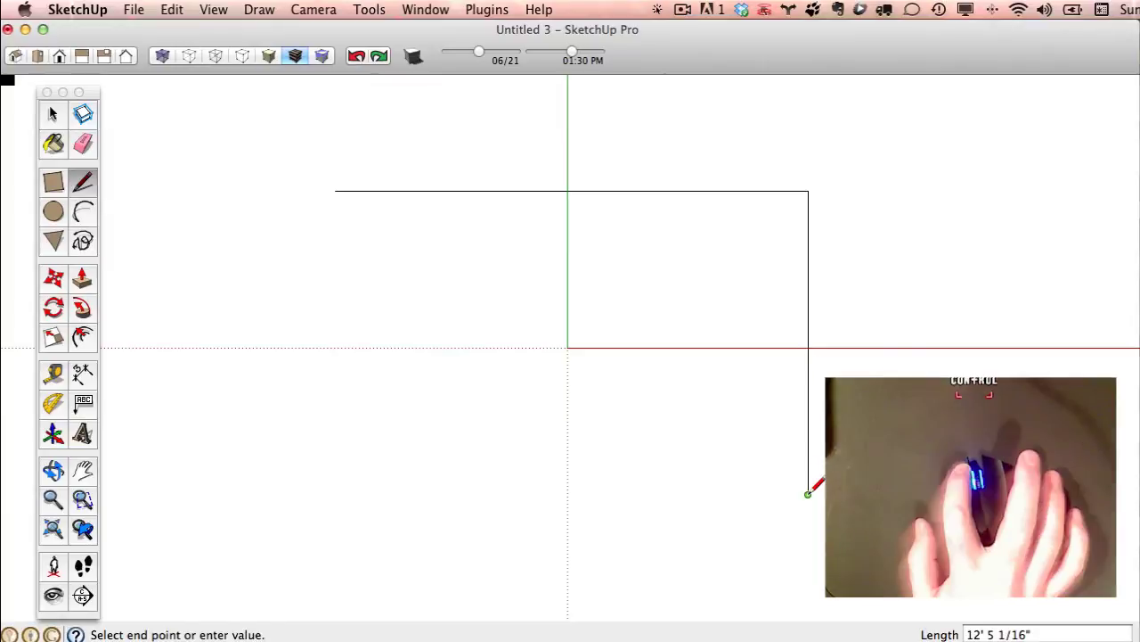
left_click(809, 493)
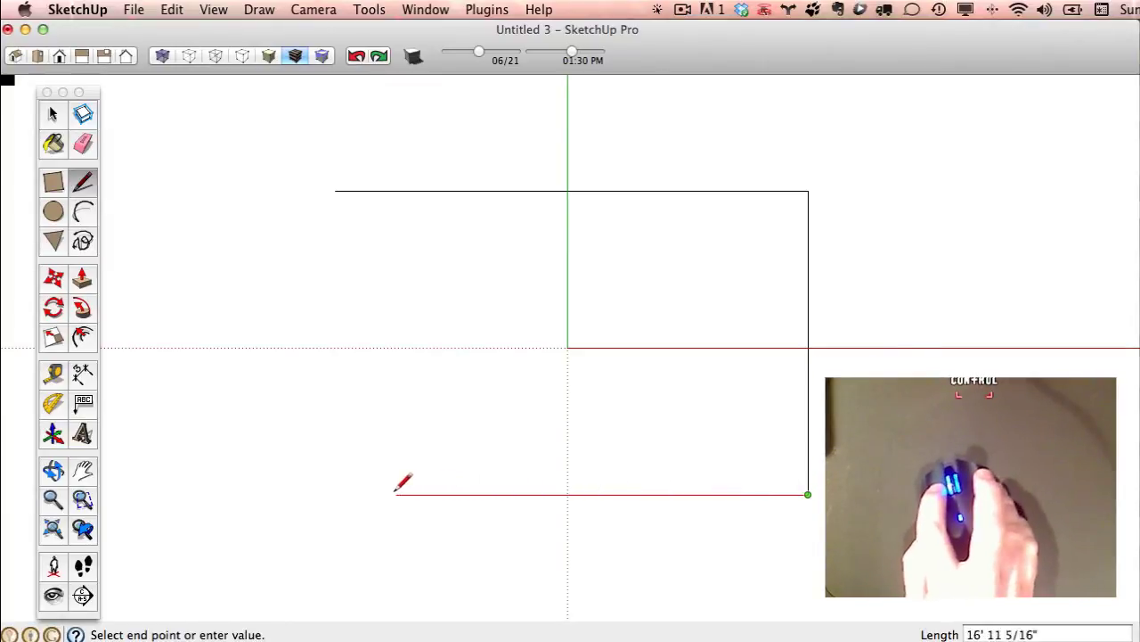
left_click(335, 494)
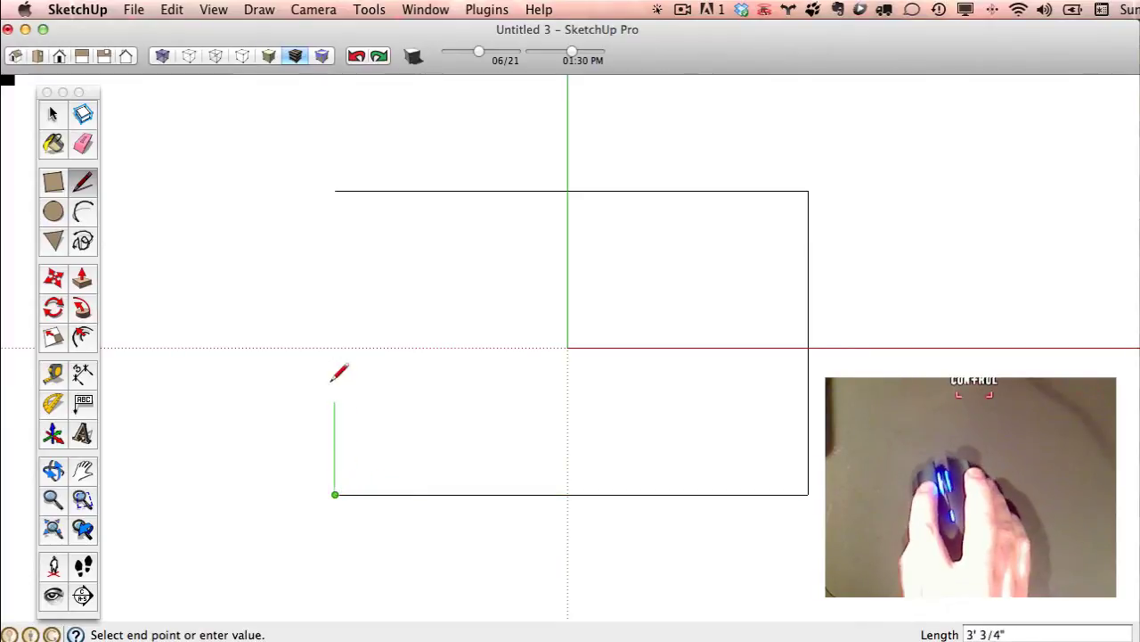
left_click(335, 190)
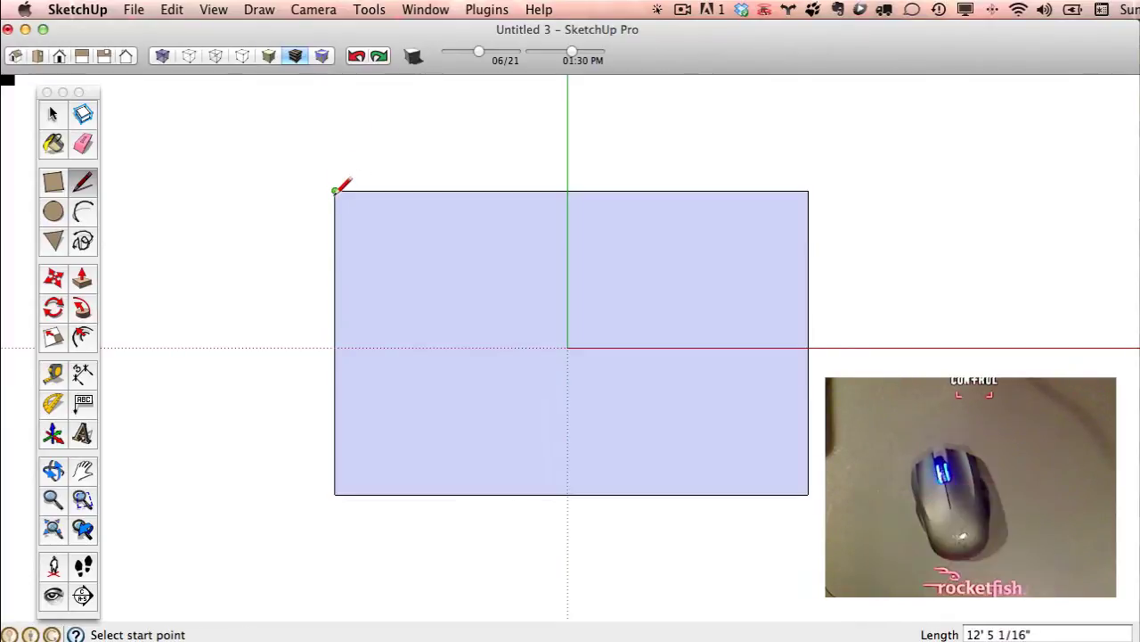
- Undo all four lines of the rectangle
left_click(356, 55)
left_click(355, 55)
left_click(355, 55)
left_click(355, 56)
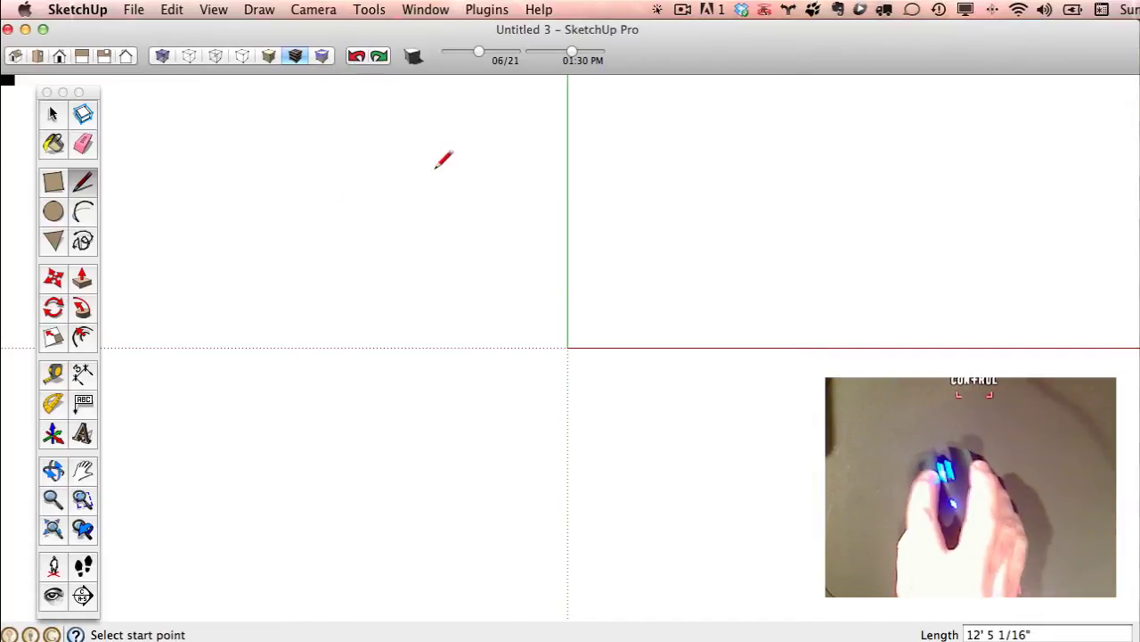
- Draw a smaller rectangle about 8' 7 5/8" tall around the origin with one continuous chain of lines
left_click(352, 216)
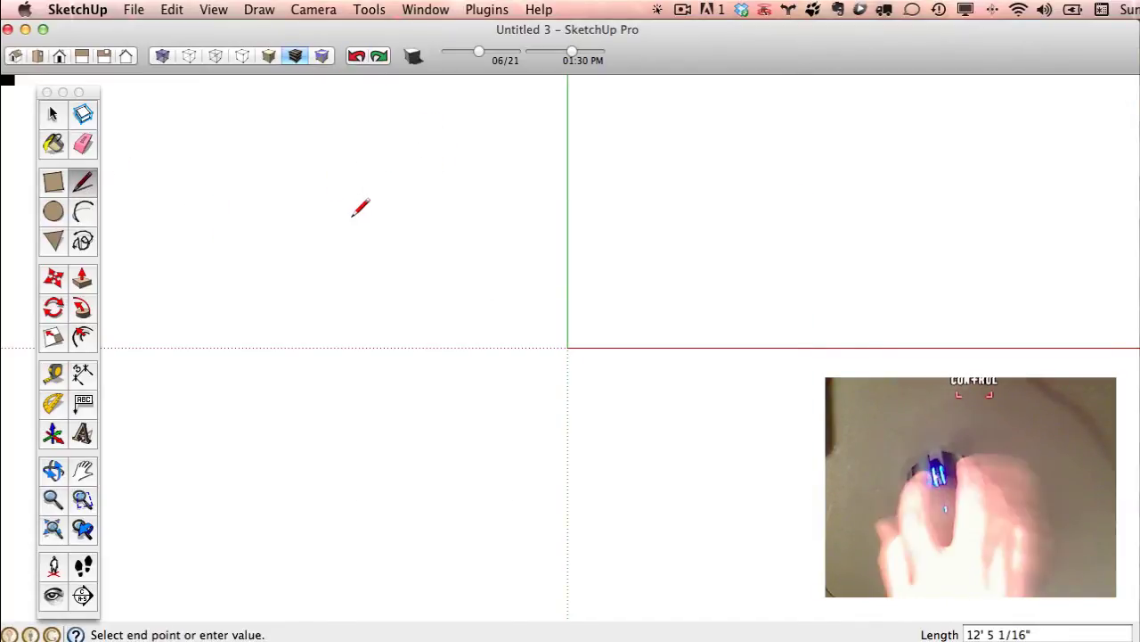
left_click(720, 217)
left_click(719, 427)
left_click(351, 429)
left_click(351, 218)
- Undo every line of the smaller rectangle
left_click(360, 57)
left_click(360, 57)
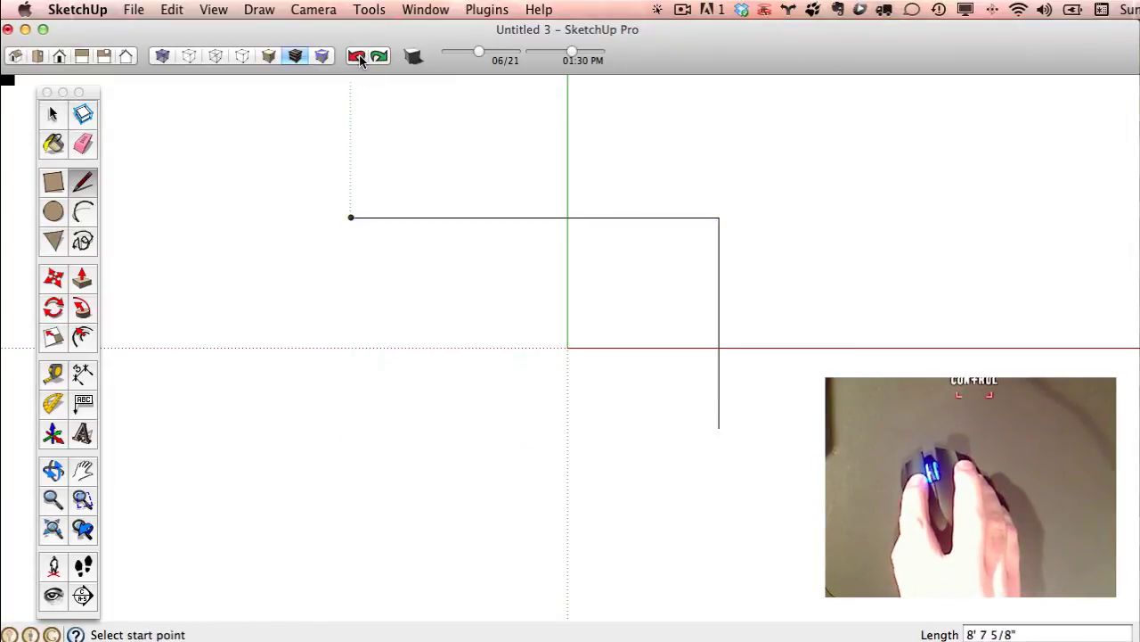
left_click(360, 57)
left_click(360, 57)
- Draw a closed rectangle about 17' 7" by 10' 3" around the origin with lines, aligning the last corner with the start point
left_click(76, 183)
left_click(345, 189)
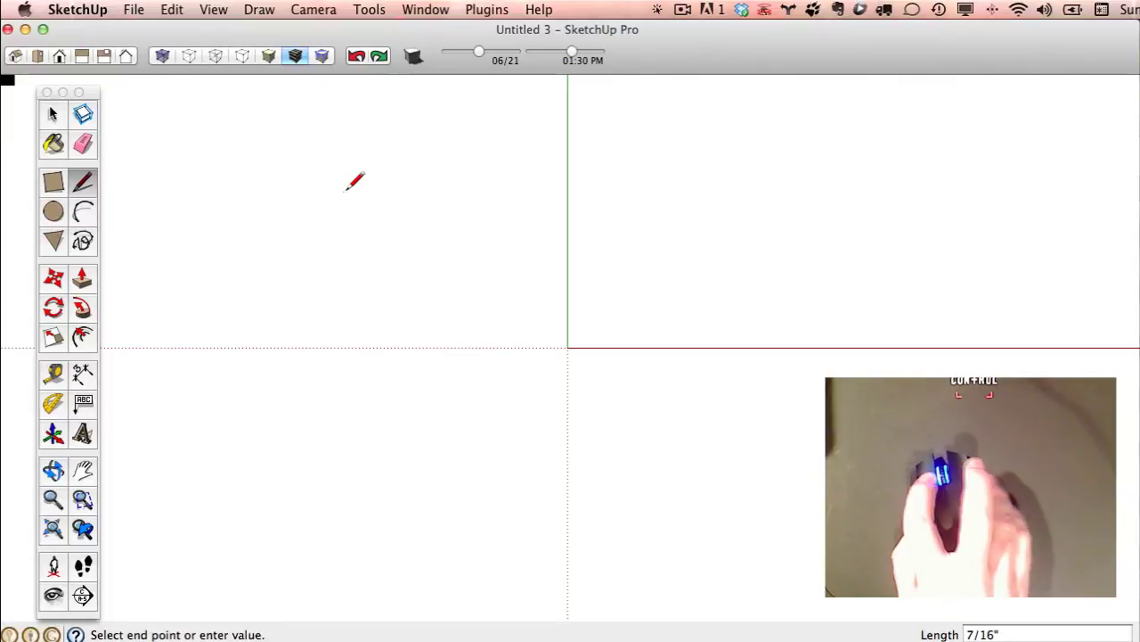
left_click(770, 191)
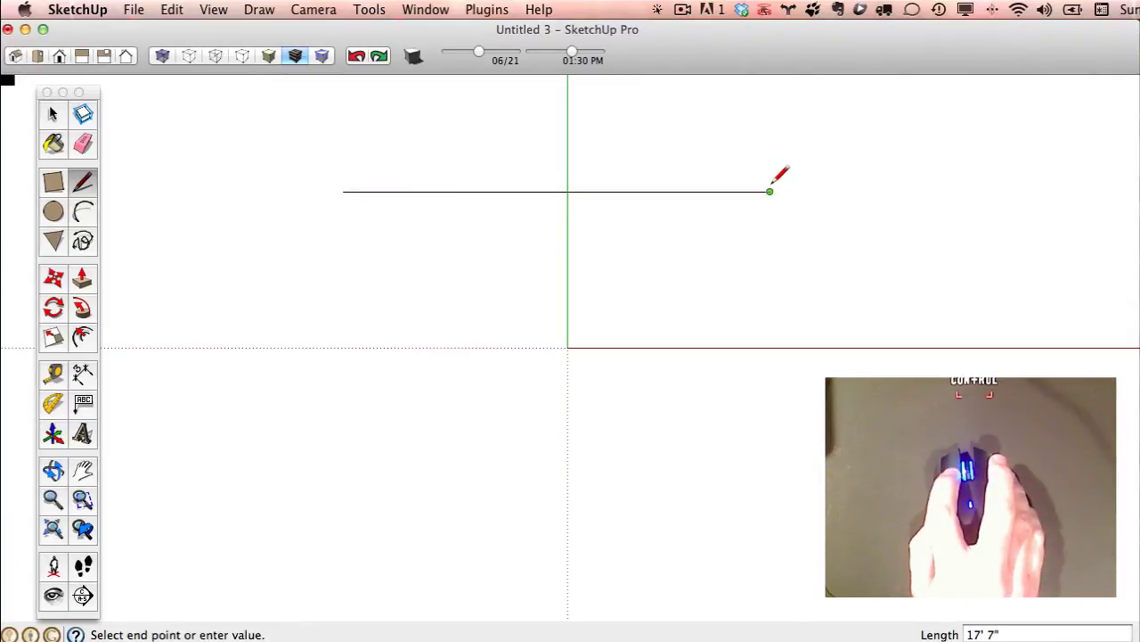
left_click(770, 440)
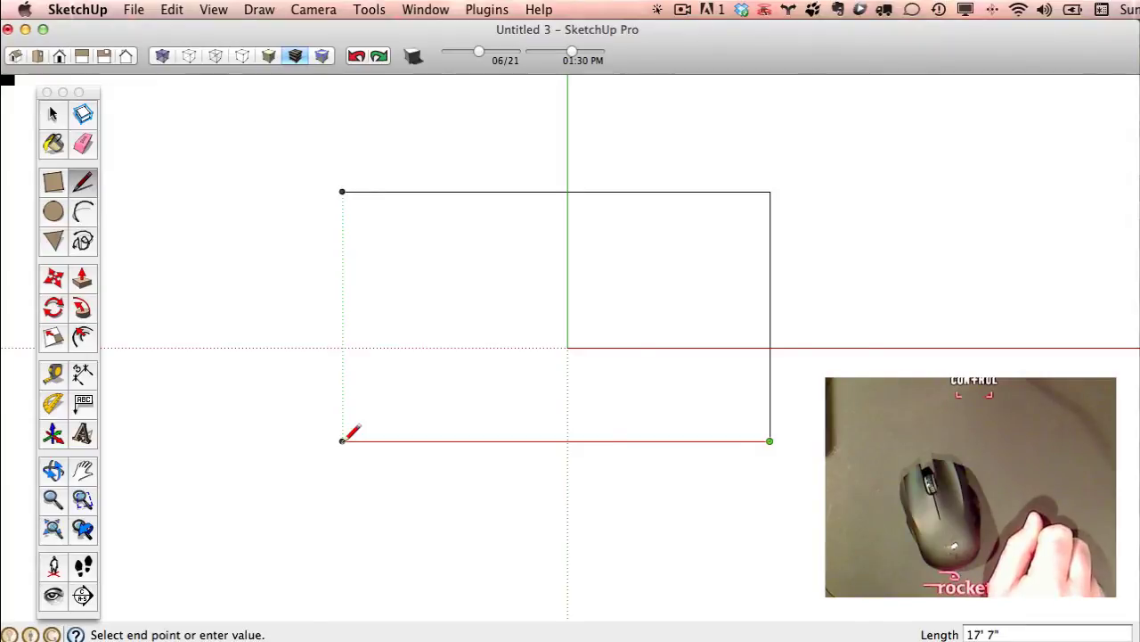
left_click(342, 440)
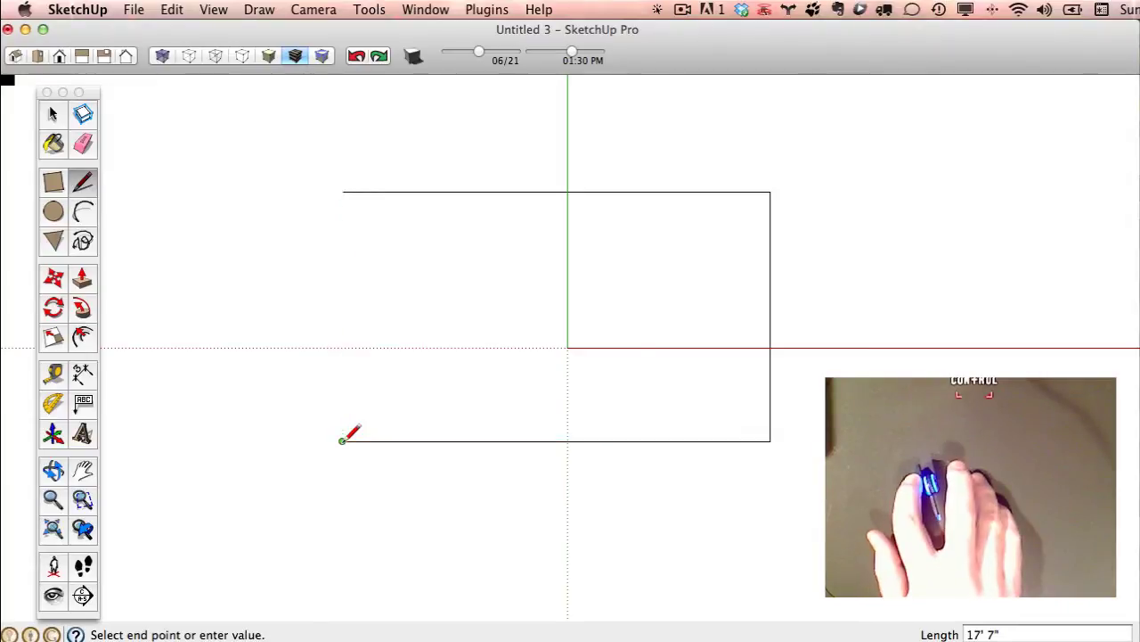
left_click(343, 192)
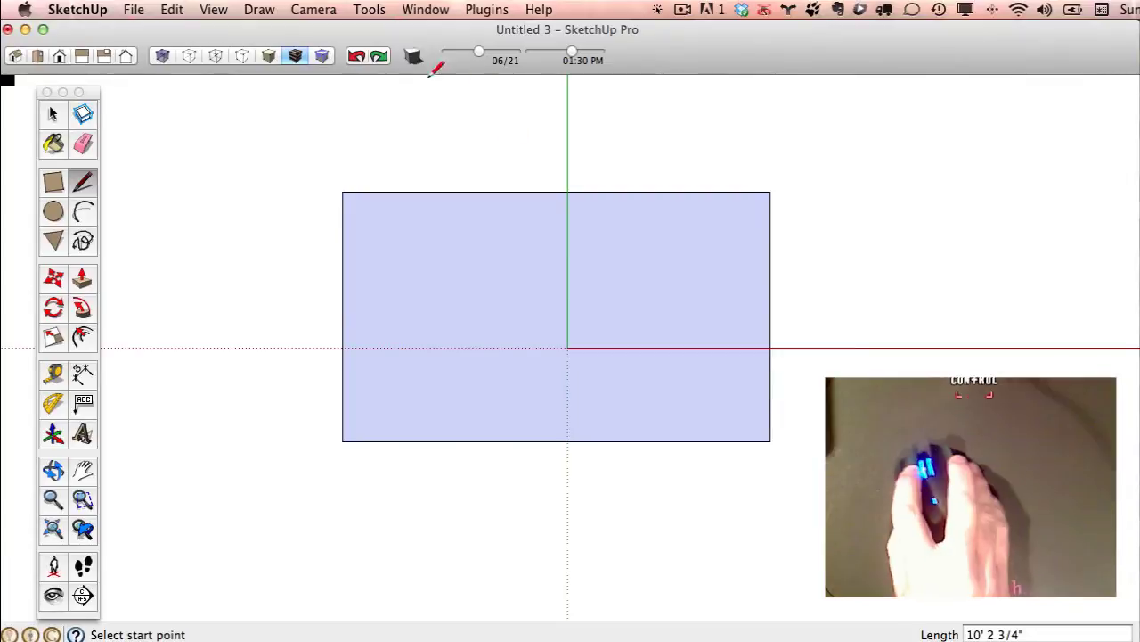
- Undo the lines of the 17' 7" wide rectangle
left_click(357, 57)
left_click(357, 57)
left_click(357, 57)
- Create a new blank document and align its window with the upper edge of the screen
left_click(133, 9)
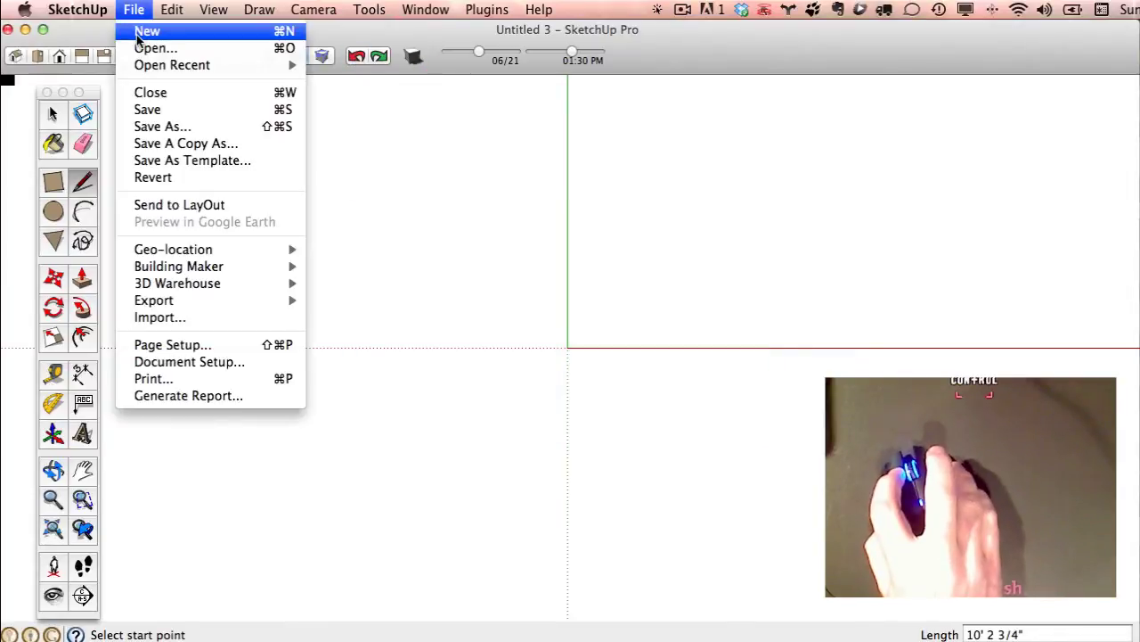
left_click(150, 30)
left_click(687, 62)
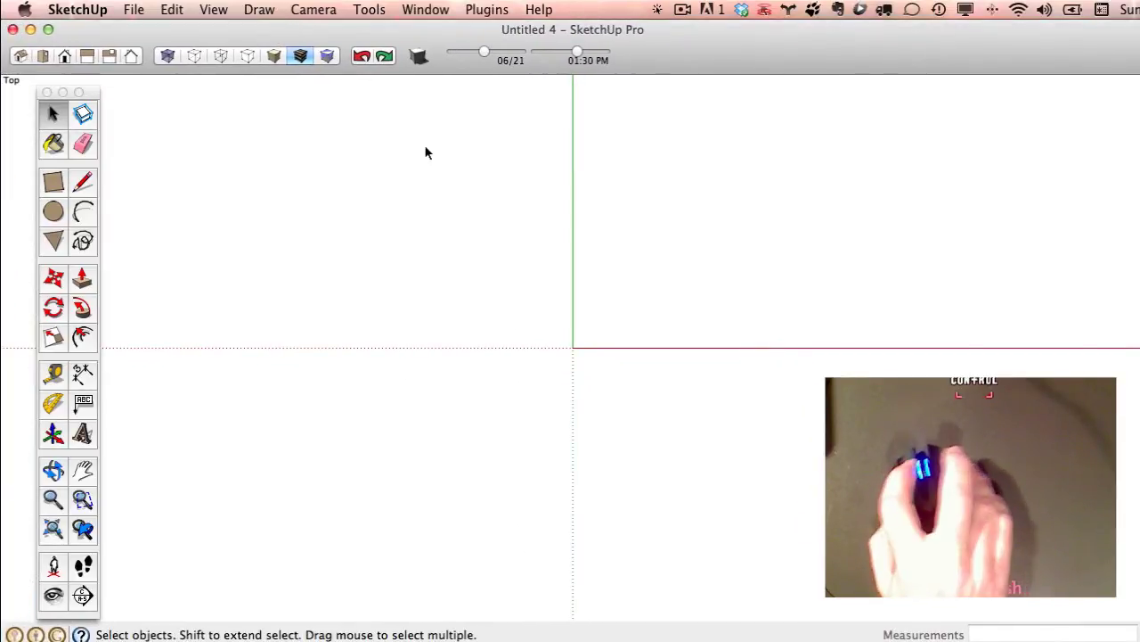
- Draw a closed E-like outline about 14' 9" wide and 17' 1" tall around the origin with axis-aligned lines, with two arms projecting on one side
left_click(79, 183)
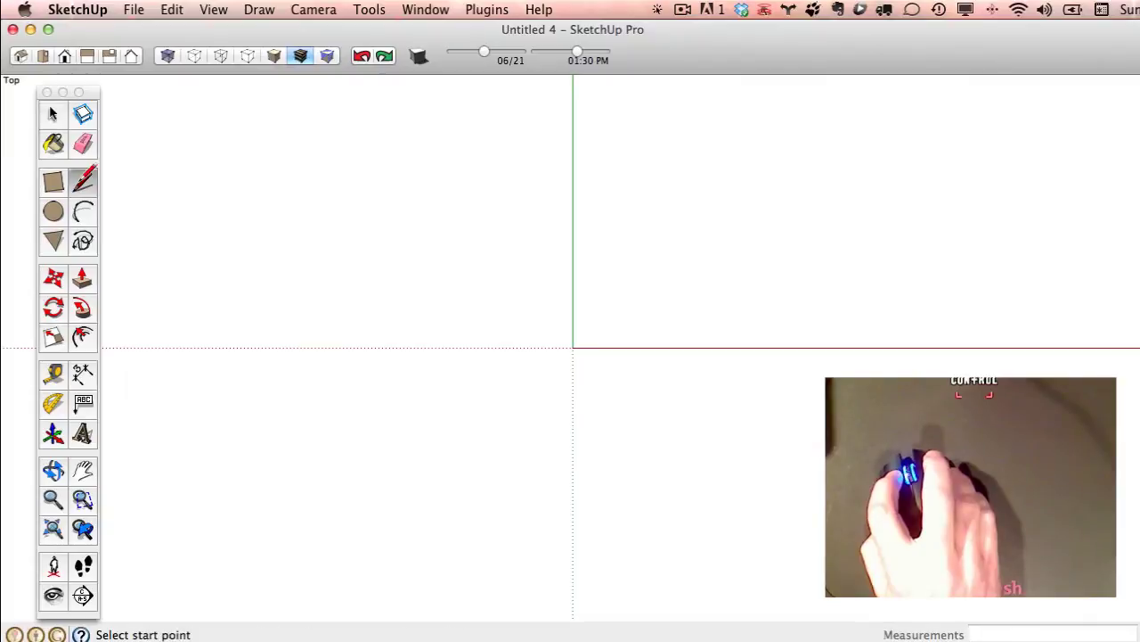
left_click(413, 164)
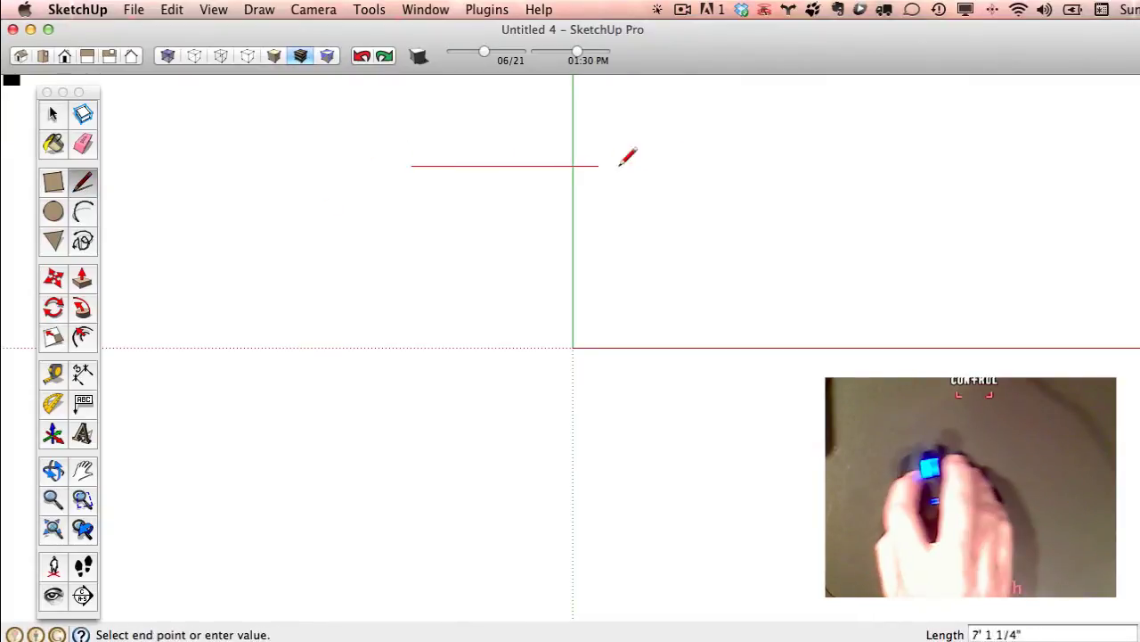
left_click(769, 166)
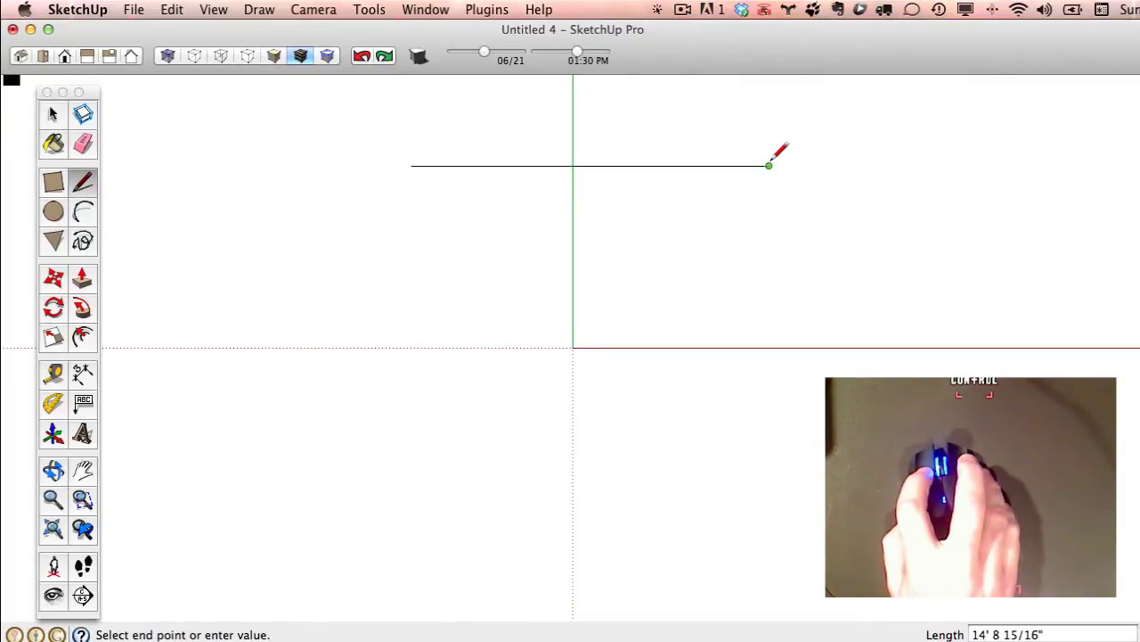
left_click(769, 259)
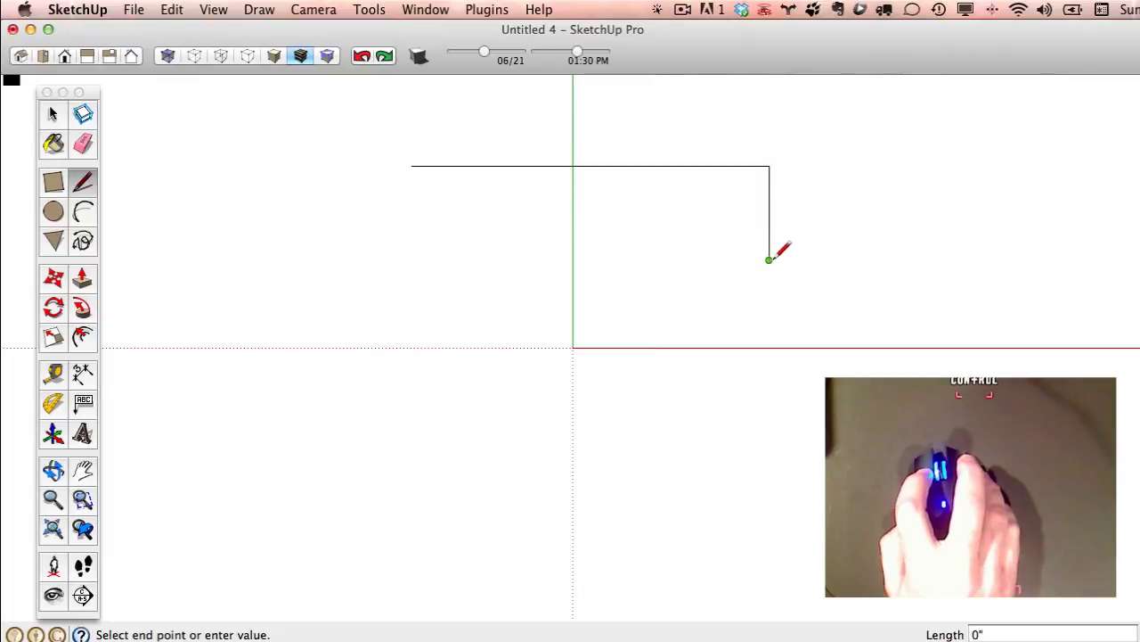
left_click(653, 260)
left_click(653, 401)
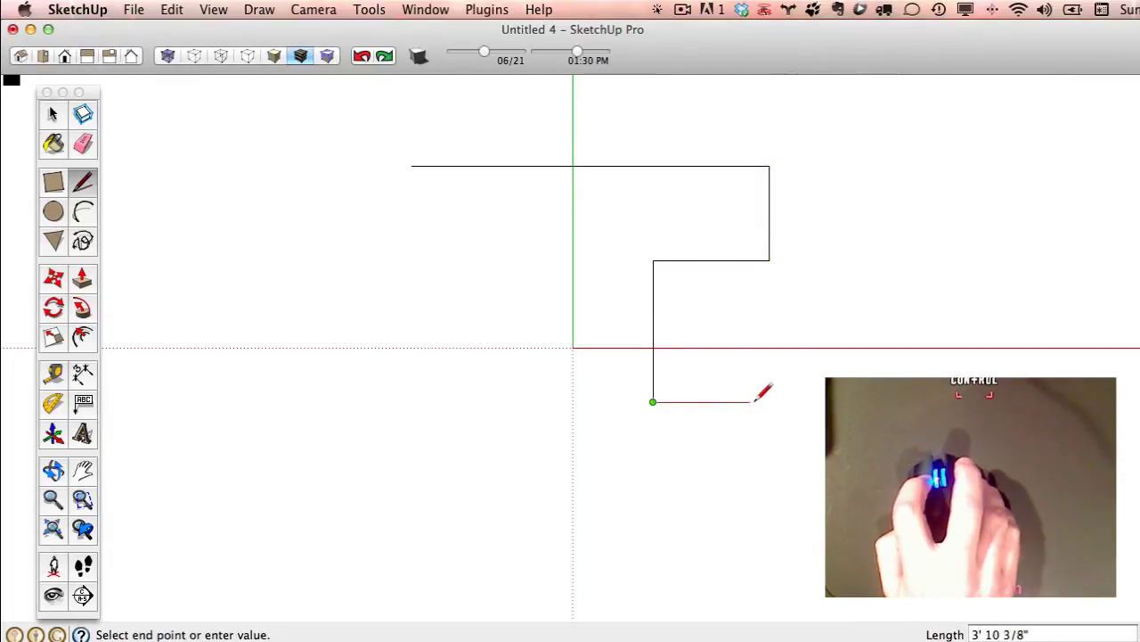
left_click(768, 401)
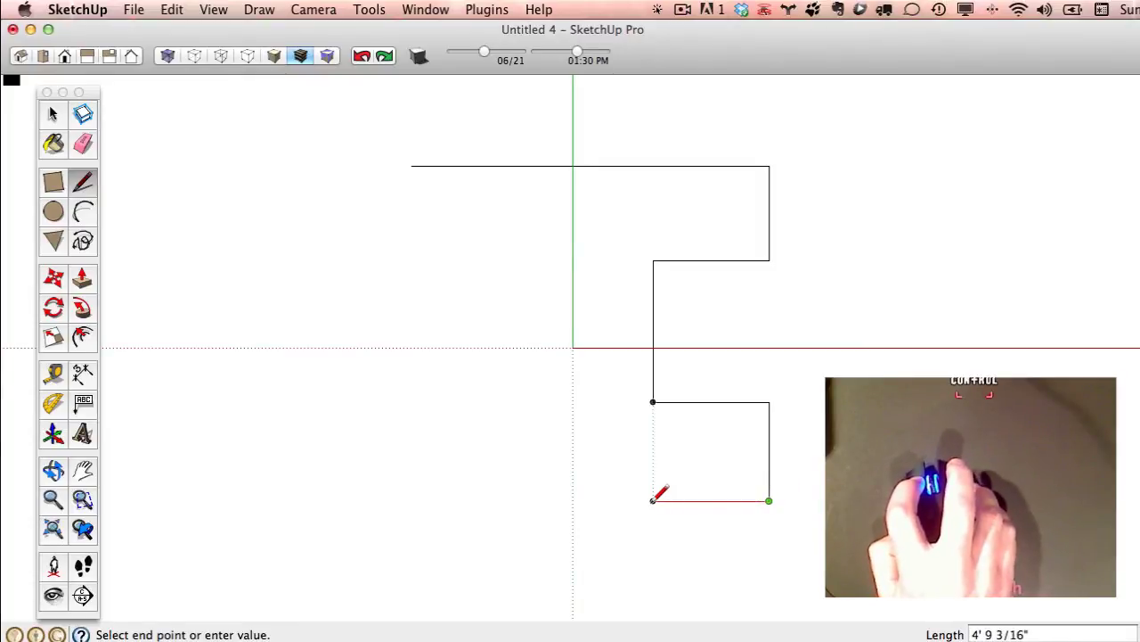
left_click(653, 500)
left_click(653, 581)
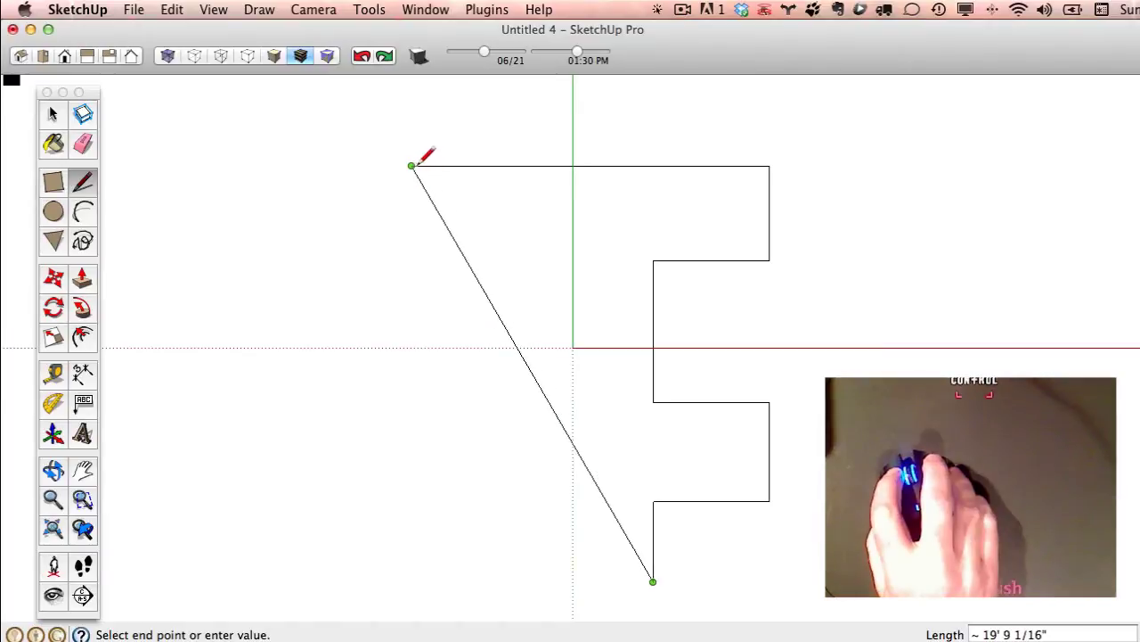
left_click(411, 580)
left_click(412, 166)
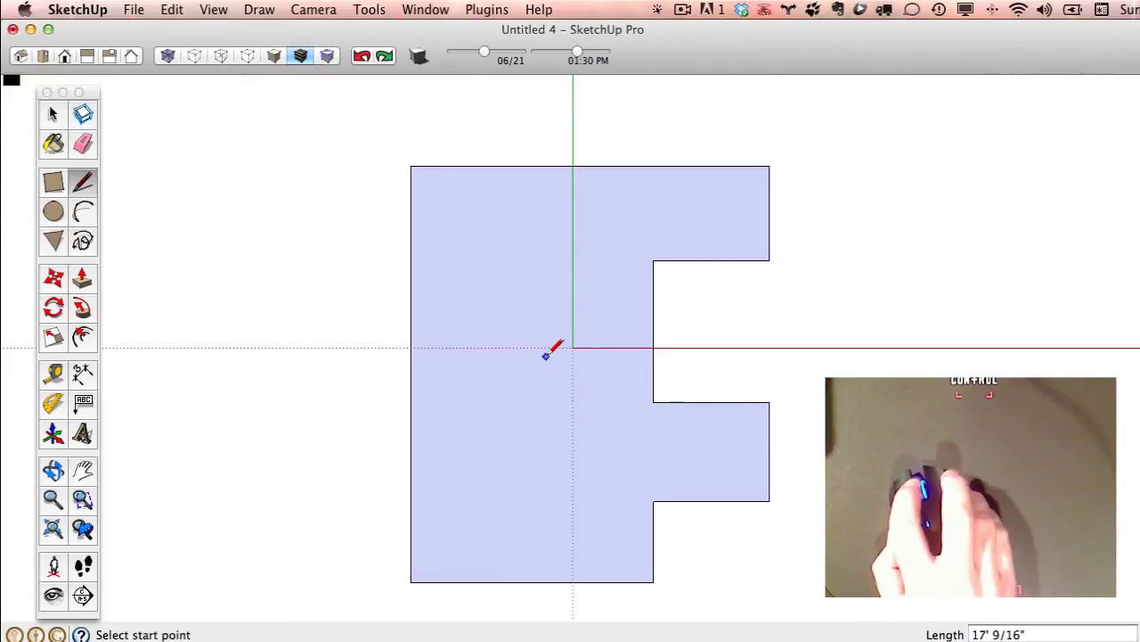
- Examine the finished shape by zooming in and out around the origin and its corners
scroll(546, 358, "down", 10)
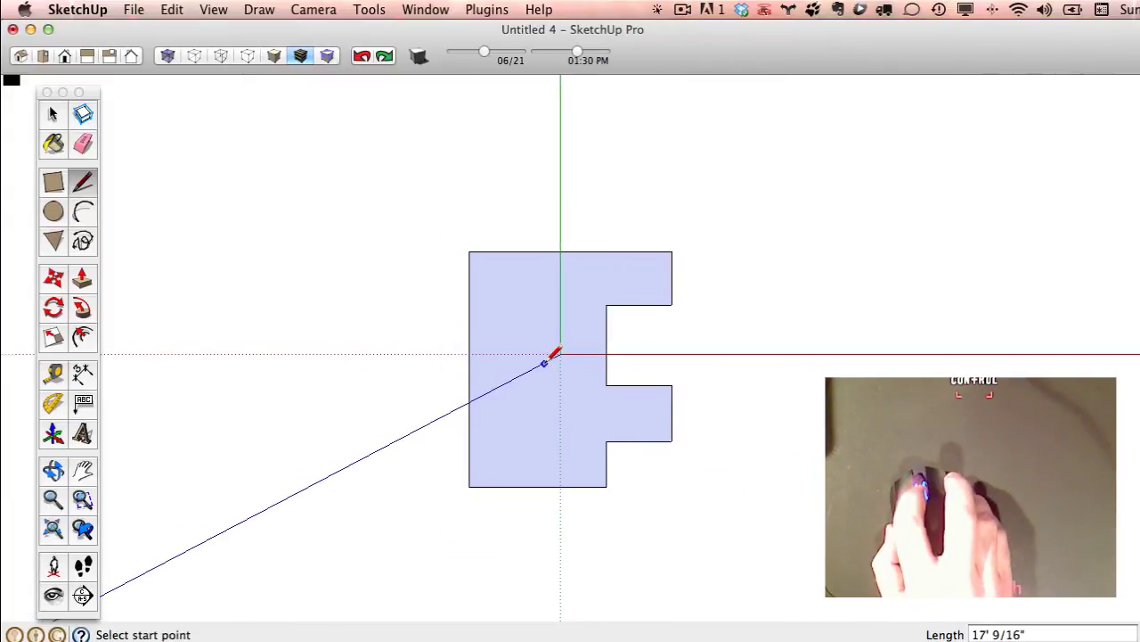
scroll(545, 359, "down", 3)
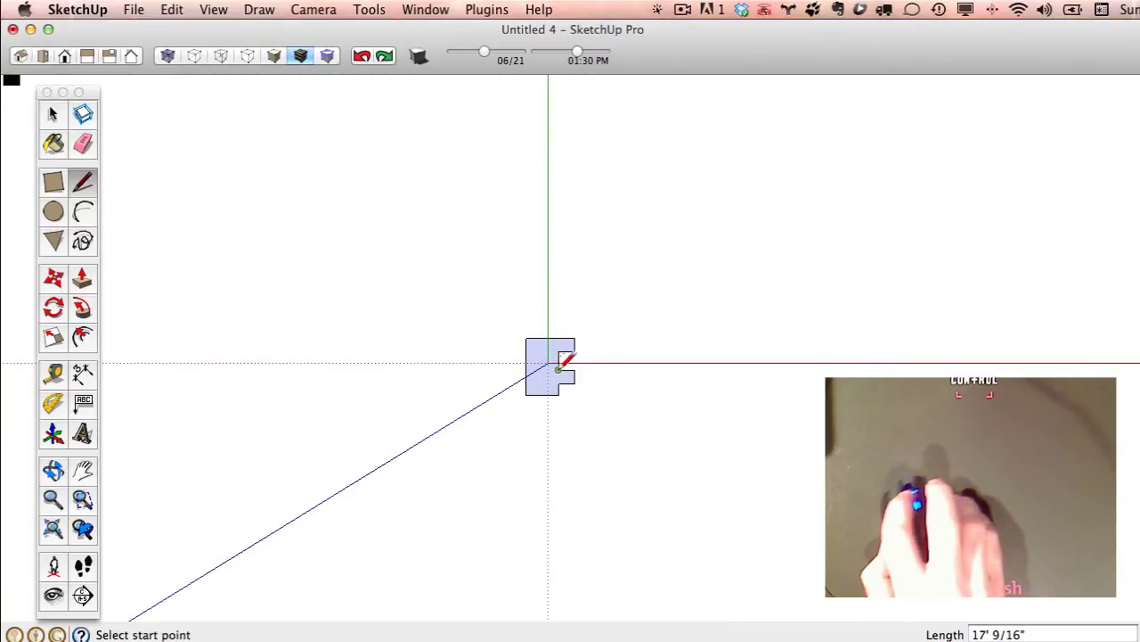
scroll(551, 361, "down", 3)
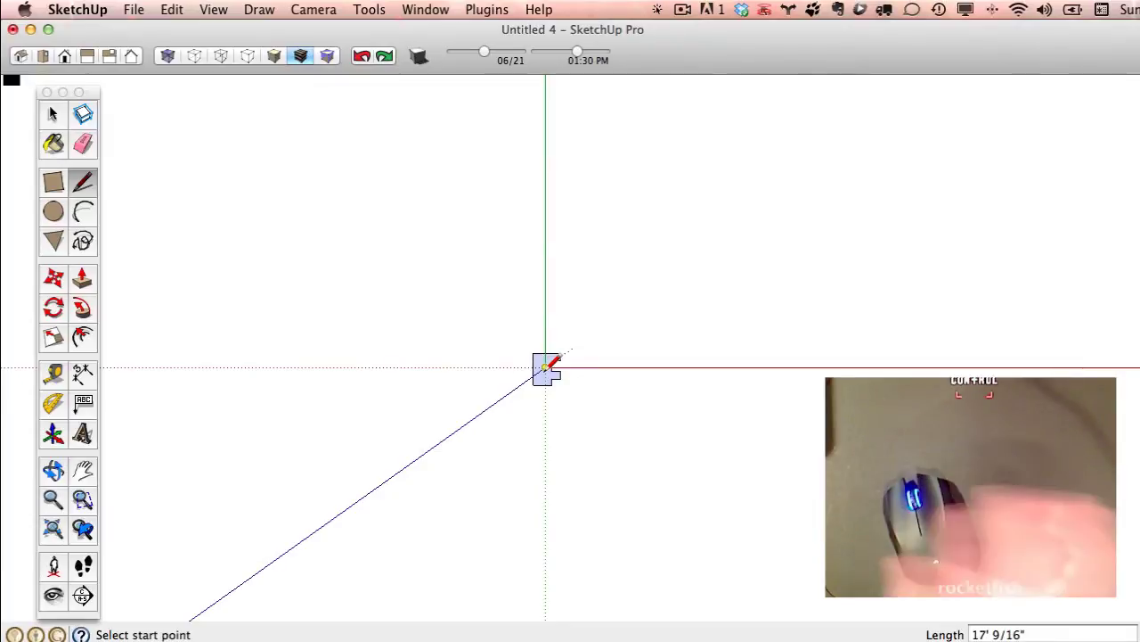
scroll(551, 361, "up", 12)
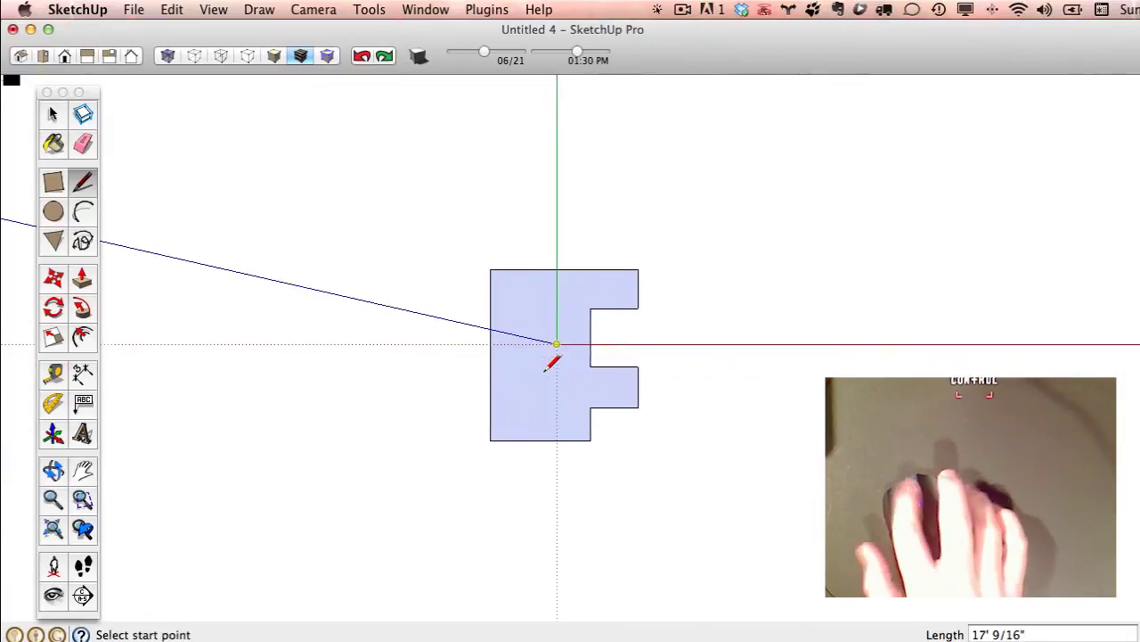
scroll(565, 342, "up", 4)
scroll(565, 339, "down", 7)
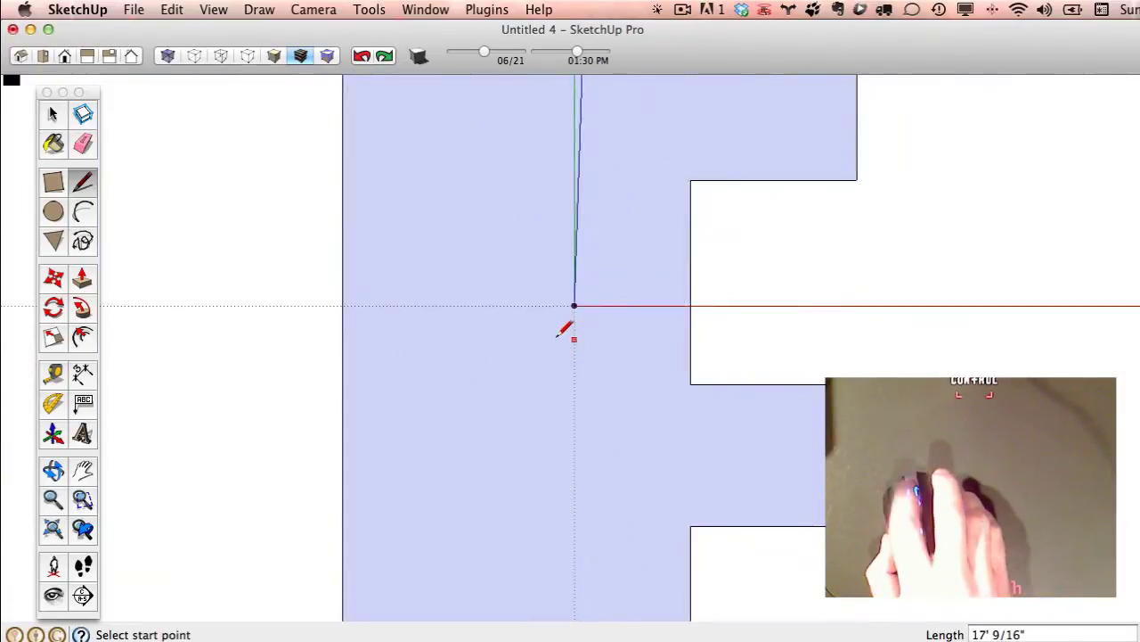
scroll(548, 303, "down", 2)
scroll(522, 275, "up", 8)
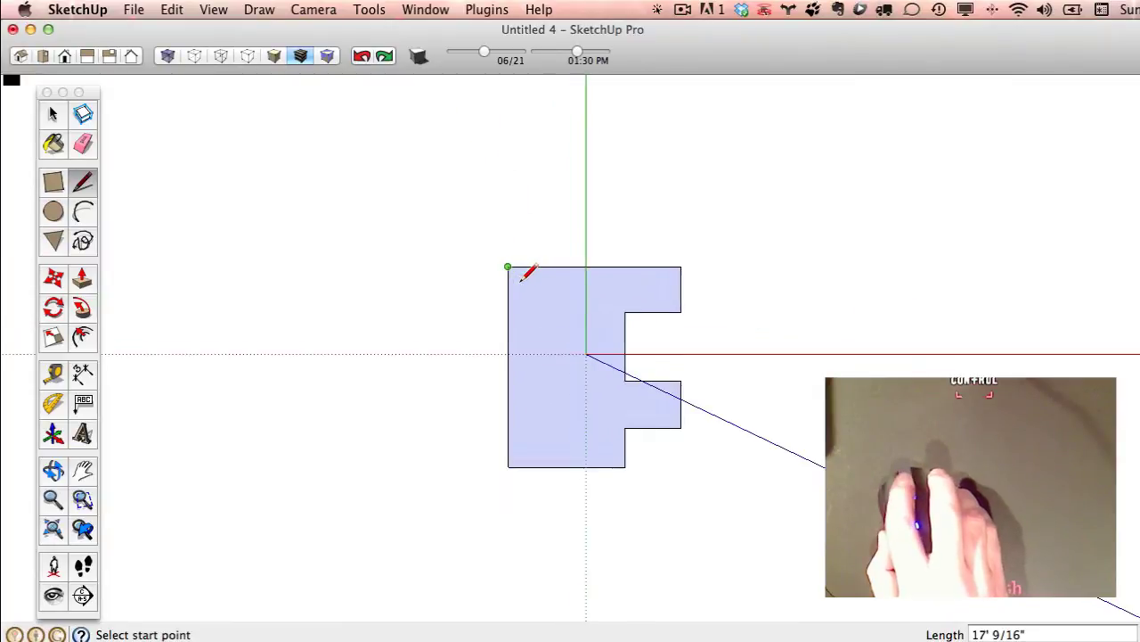
scroll(521, 278, "down", 10)
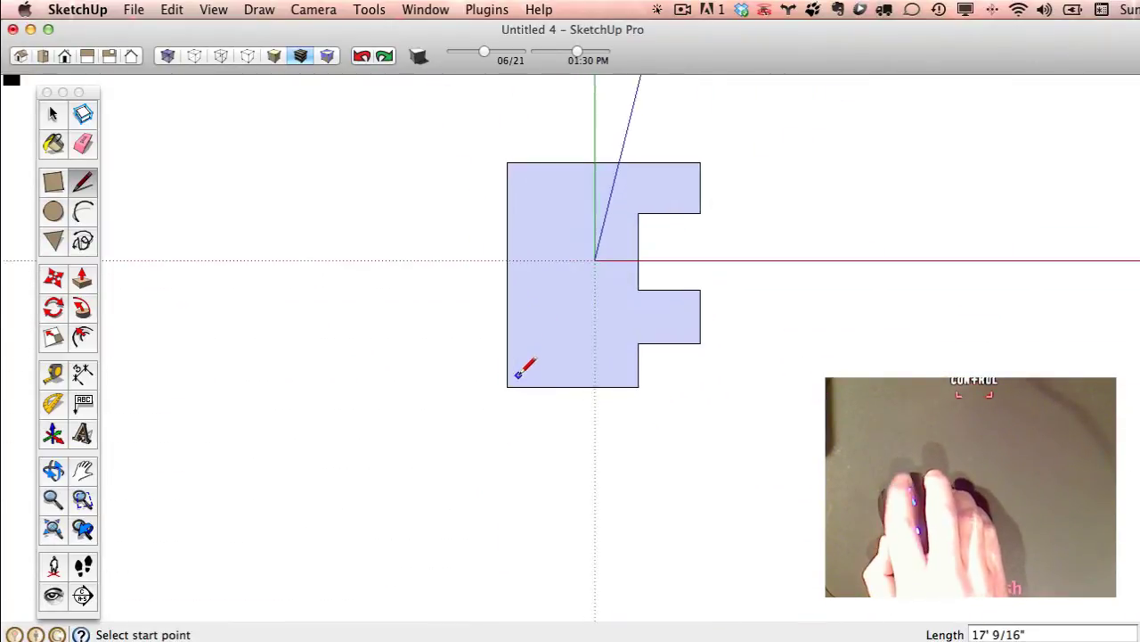
scroll(524, 369, "up", 5)
scroll(523, 369, "down", 7)
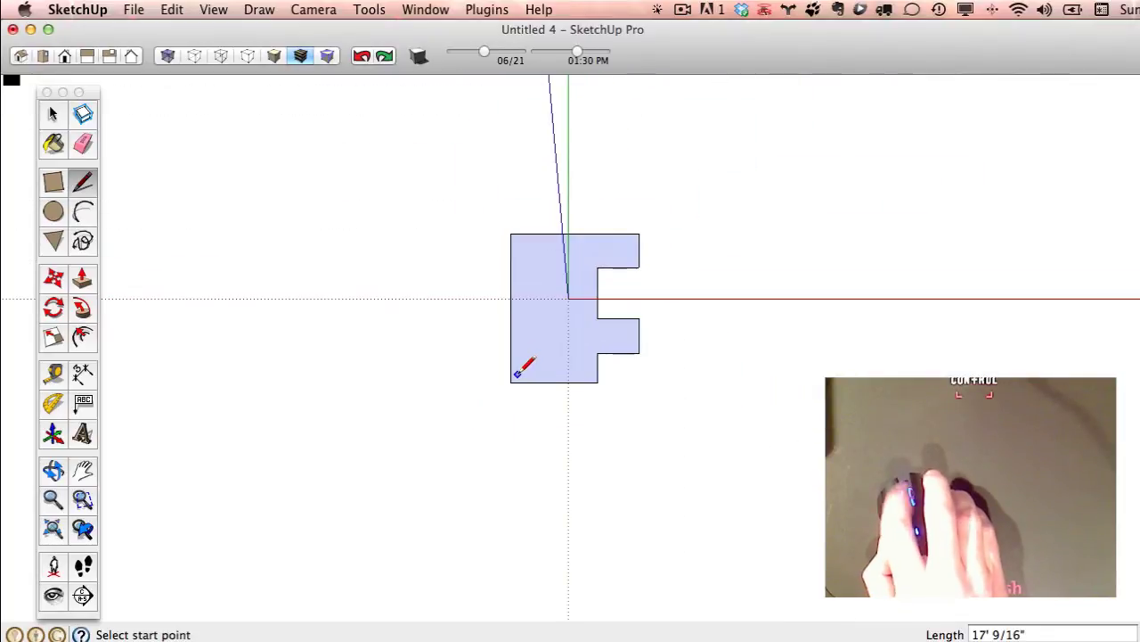
- Select the face of the two-armed shape
left_click(53, 113)
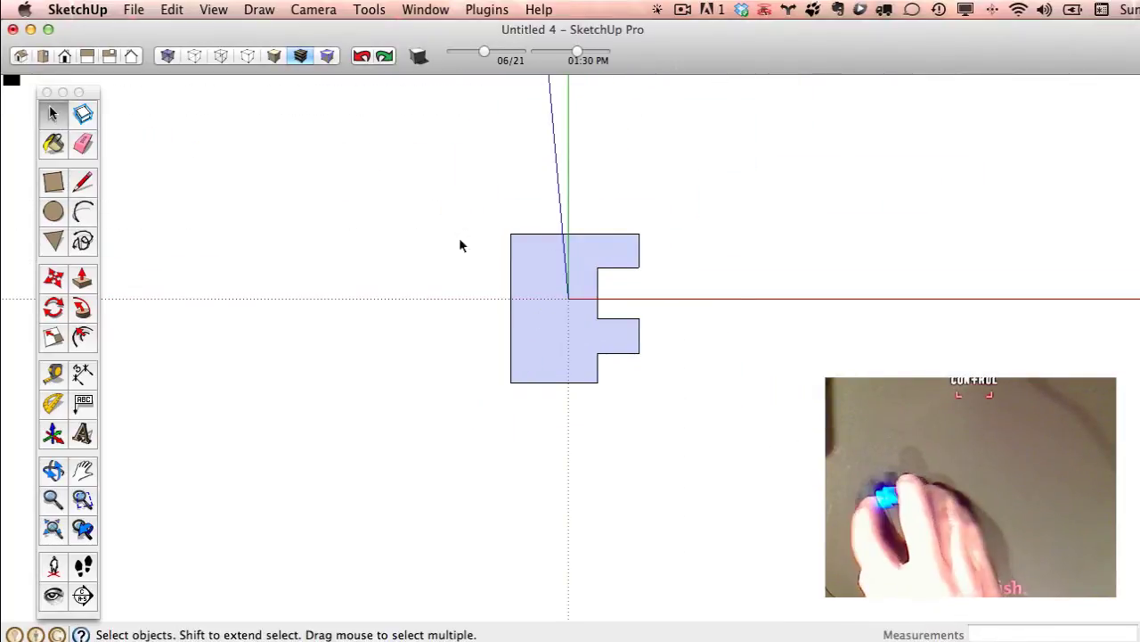
scroll(634, 240, "up", 6)
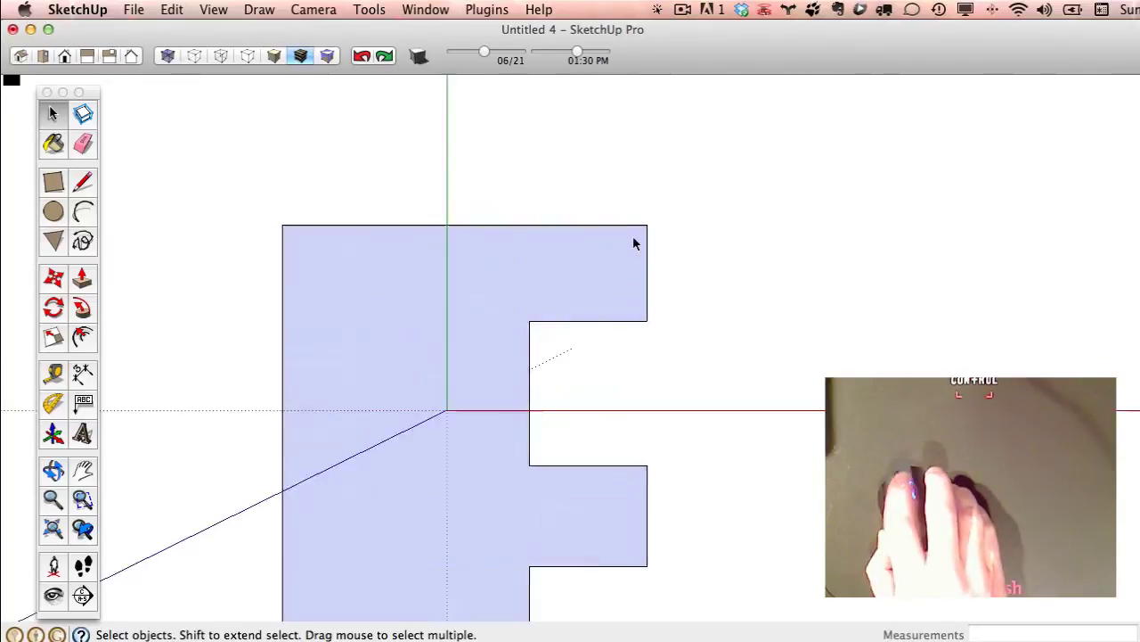
scroll(633, 244, "down", 8)
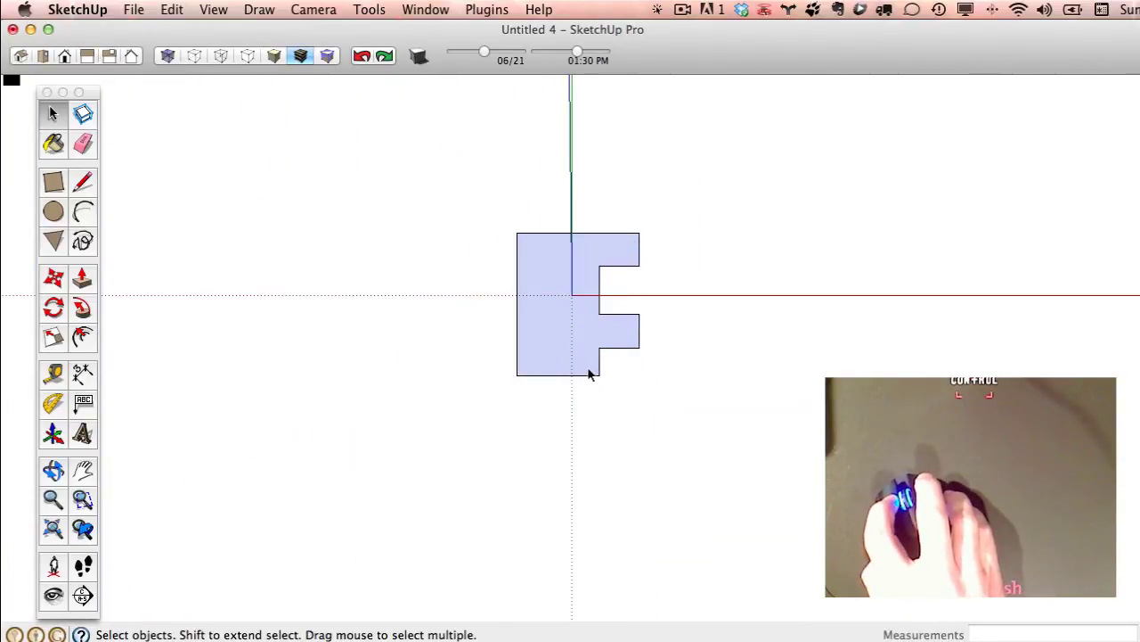
left_click(588, 370)
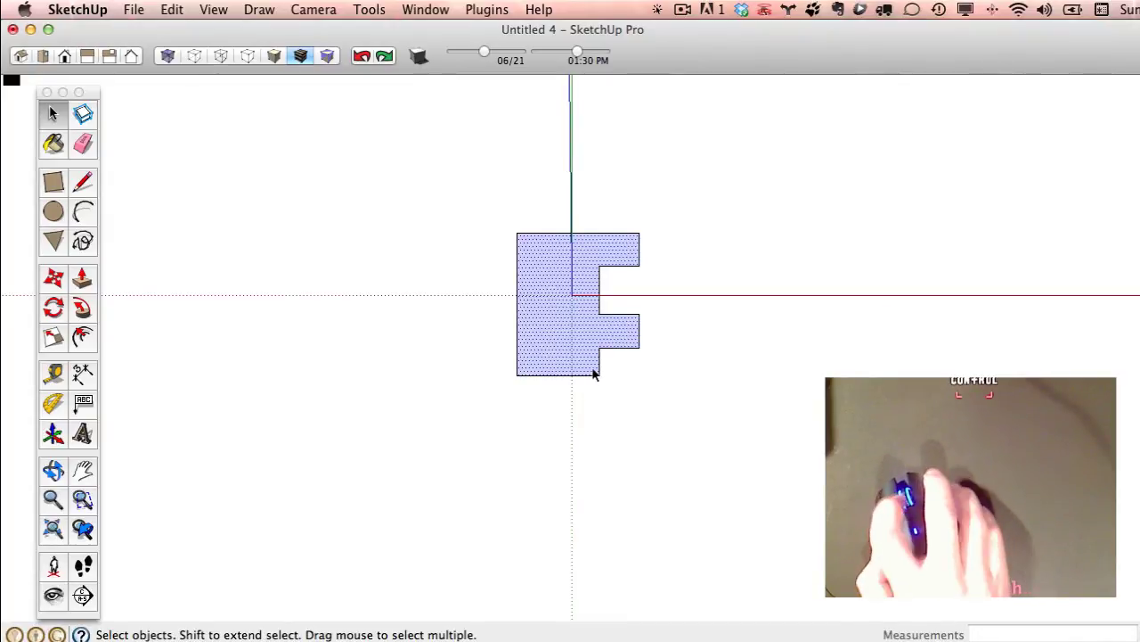
- Zoom in and out beside the shape's lower inner corner until the shape leaves the view
scroll(621, 390, "up", 3)
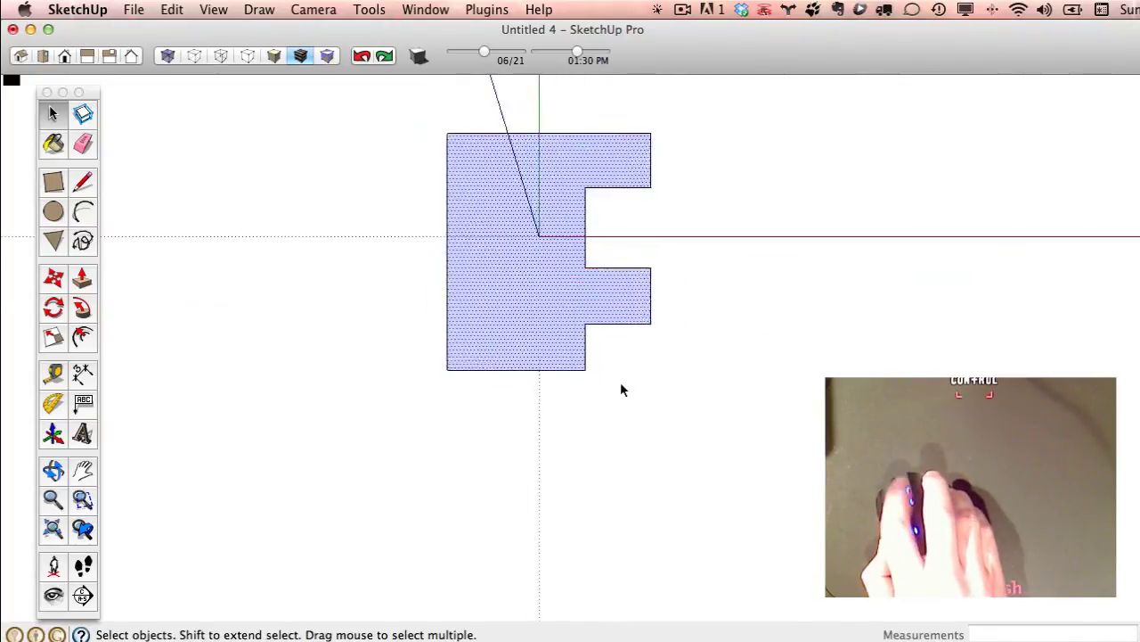
scroll(621, 389, "up", 1)
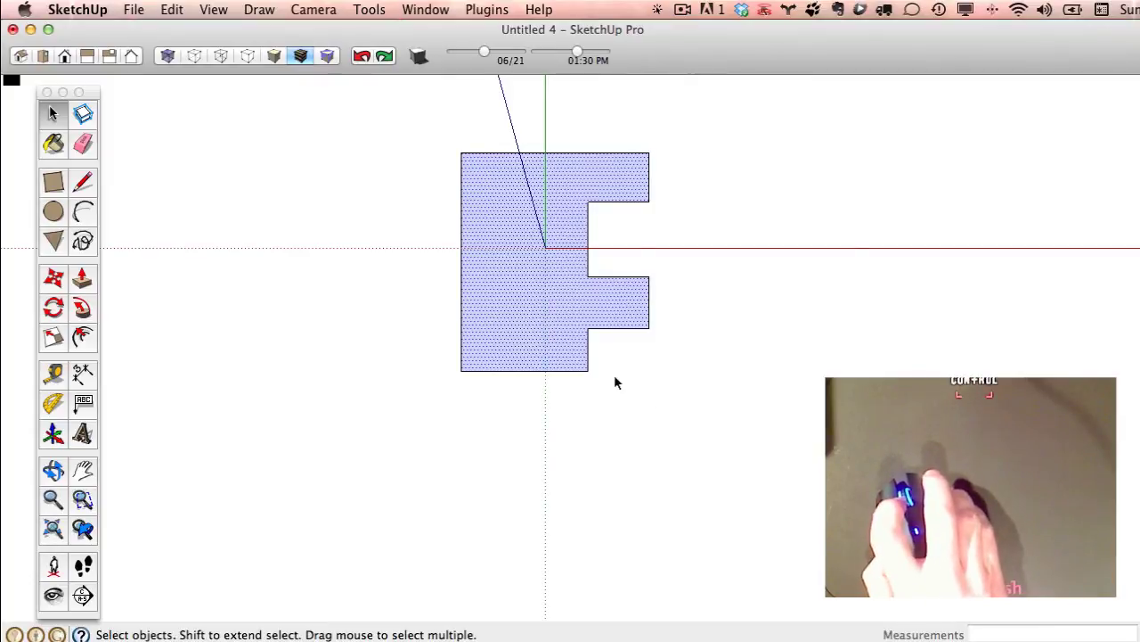
scroll(619, 385, "up", 4)
scroll(614, 385, "down", 8)
scroll(615, 388, "up", 2)
scroll(614, 388, "up", 5)
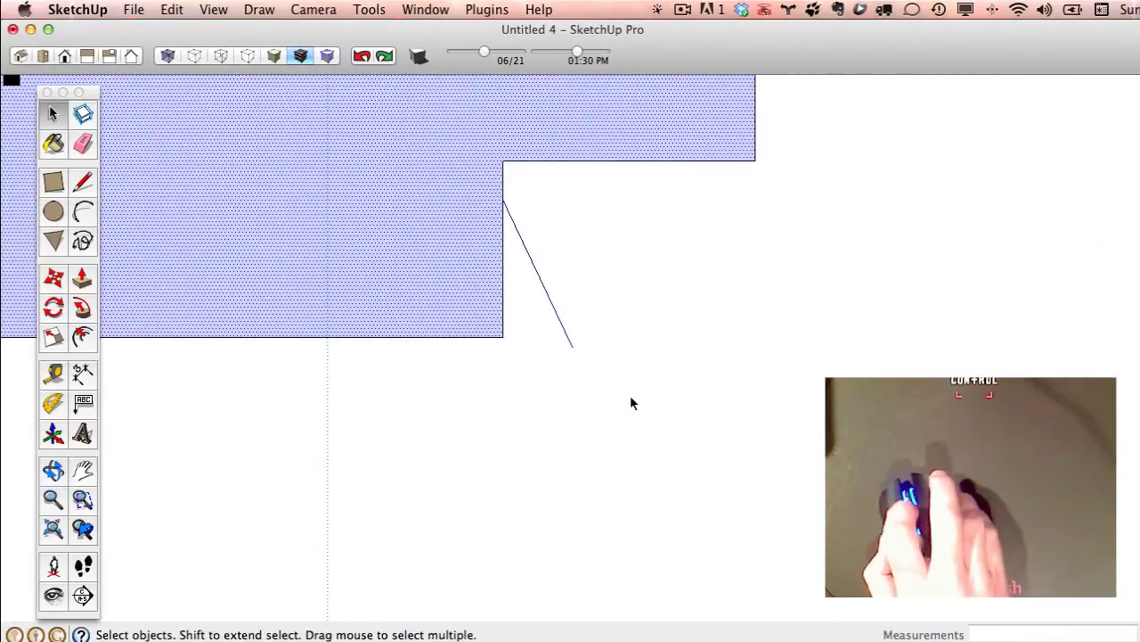
key("Delete")
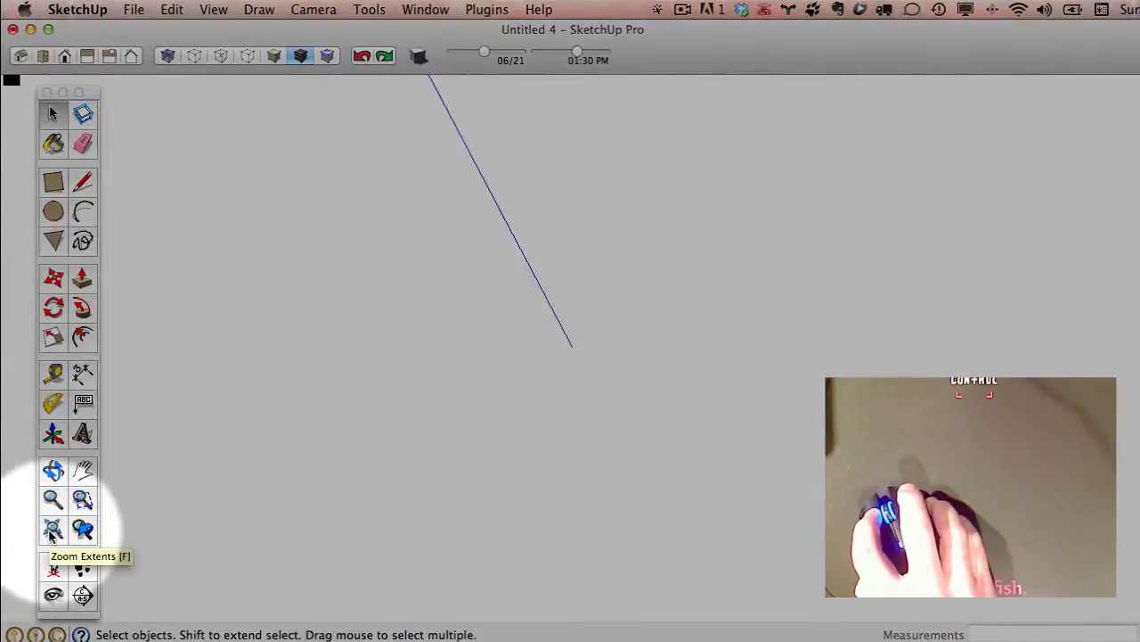
- Fit the whole shape in view with Zoom Extents, zoom away, and fit it once more before zooming out
left_click(52, 530)
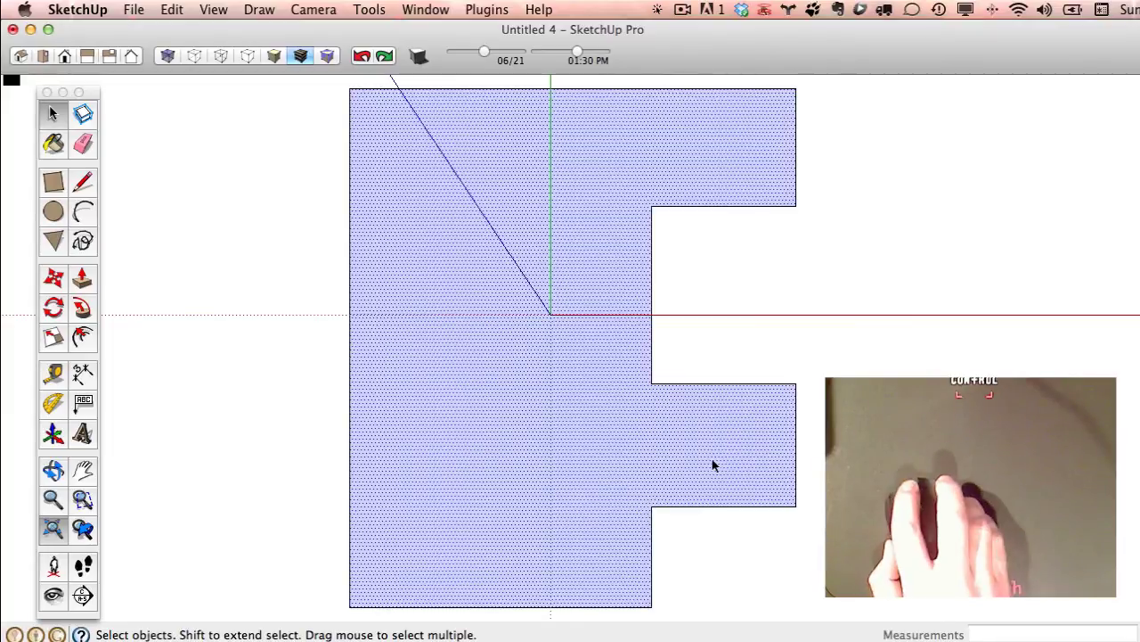
scroll(712, 464, "down", 5)
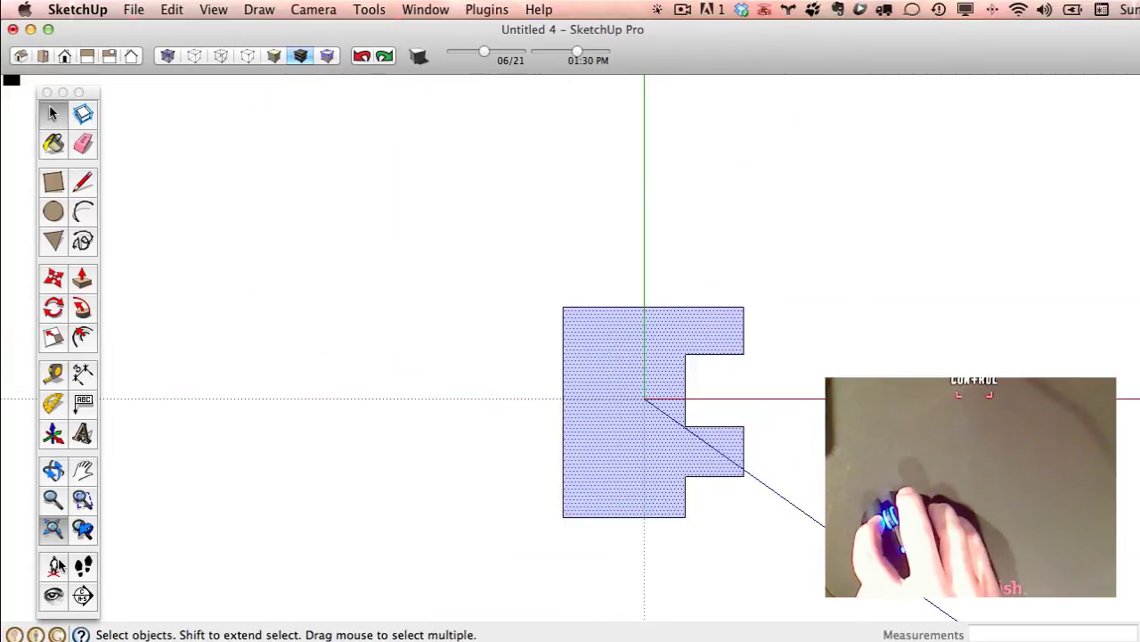
left_click(53, 529)
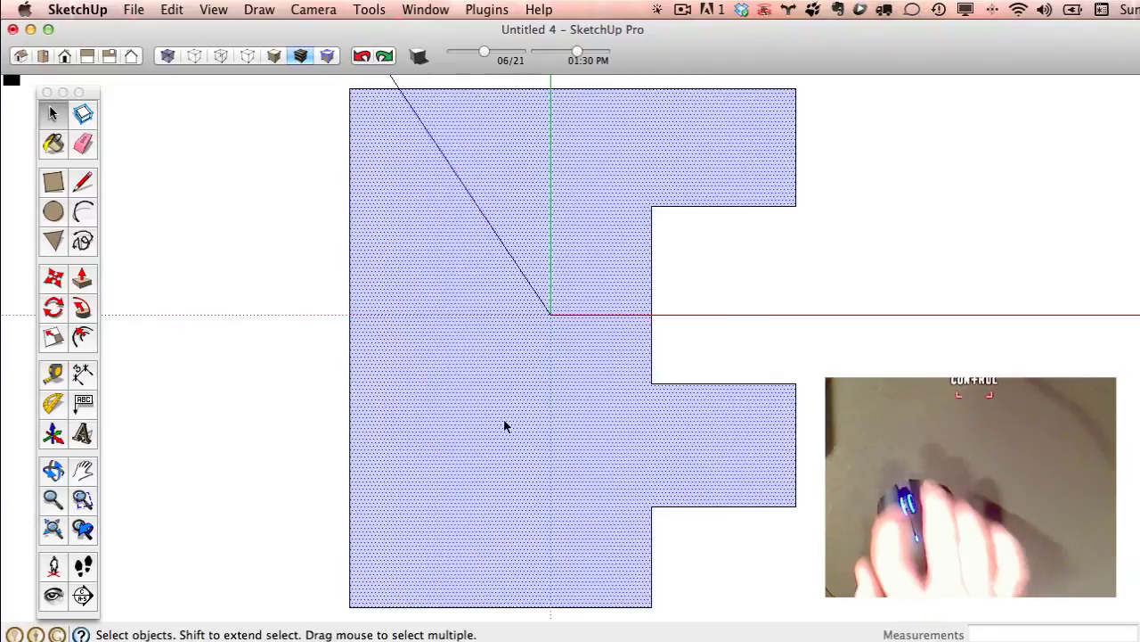
scroll(503, 426, "down", 8)
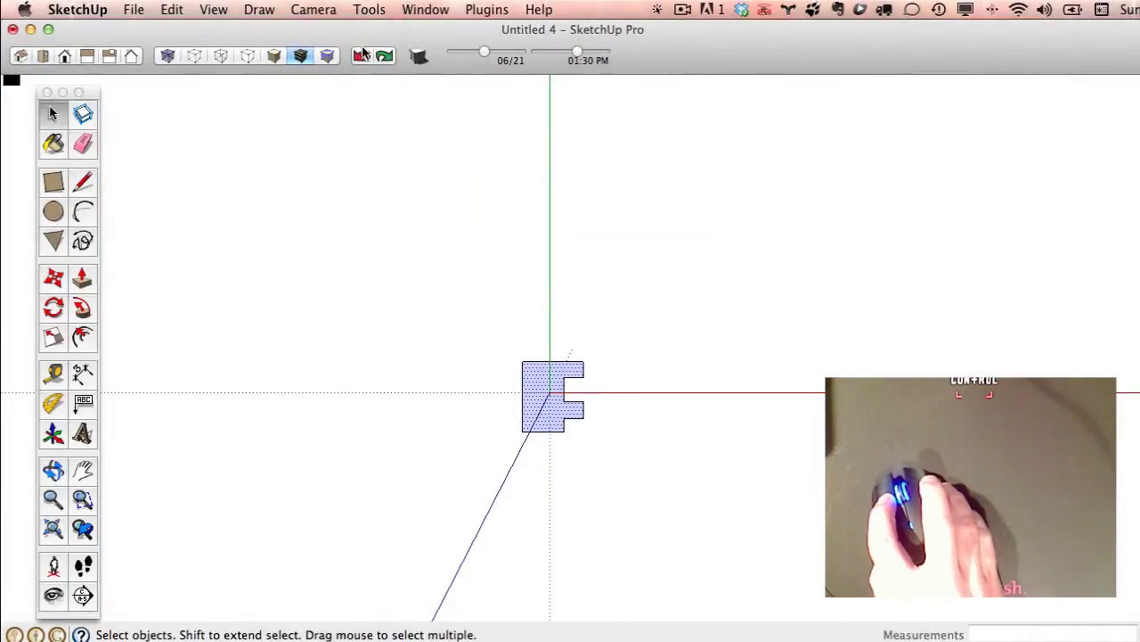
- Undo the line that closes the shape and redo it
left_click(363, 55)
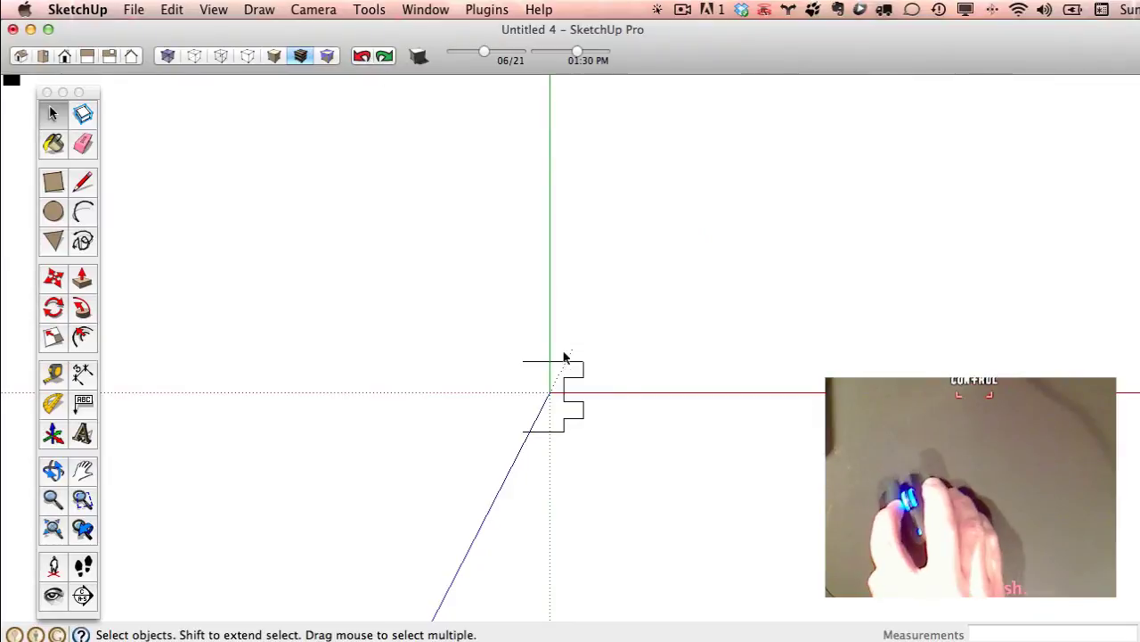
left_click(388, 59)
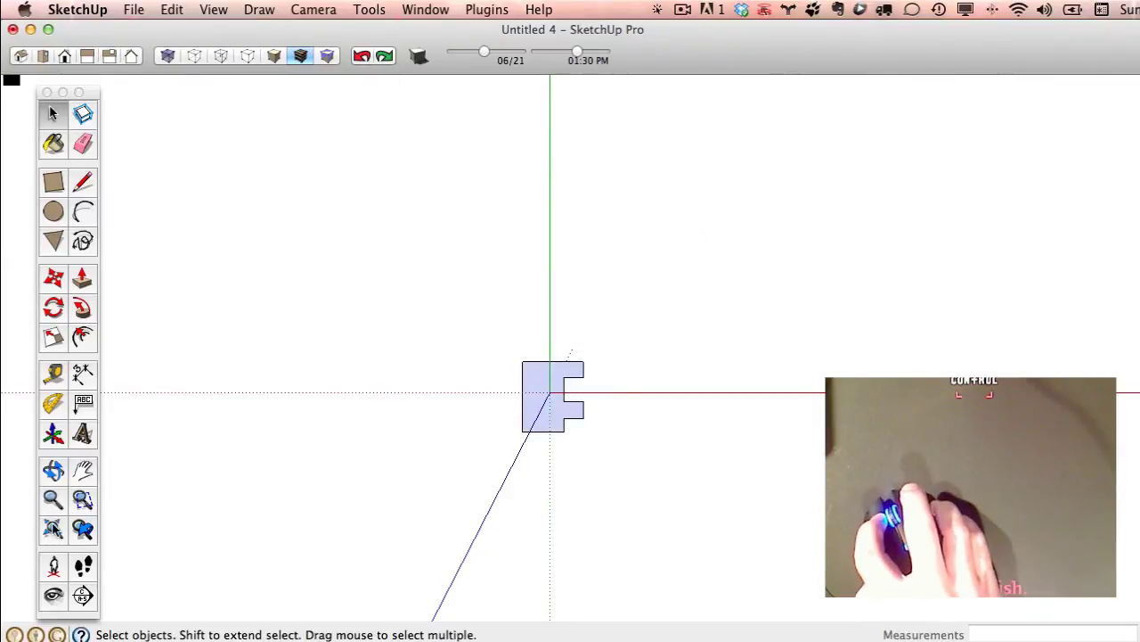
- Fit the shape with Zoom Extents, and zoom in and out near the base of its lower arm
left_click(52, 529)
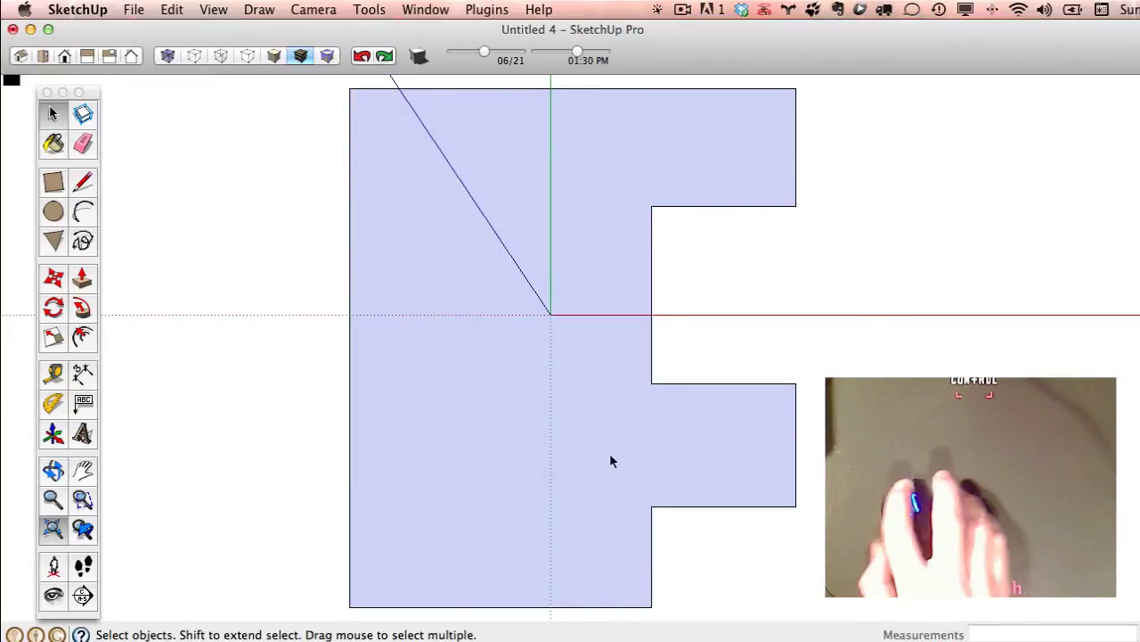
scroll(612, 456, "down", 5)
scroll(613, 459, "up", 3)
scroll(613, 458, "up", 4)
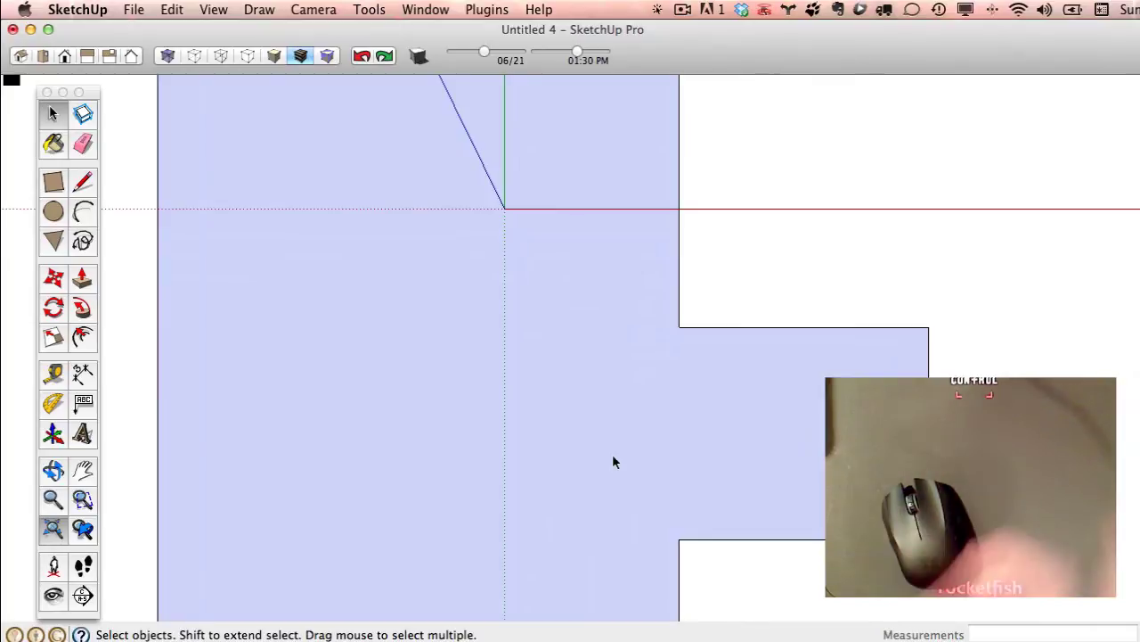
scroll(624, 384, "down", 1)
scroll(619, 352, "down", 3)
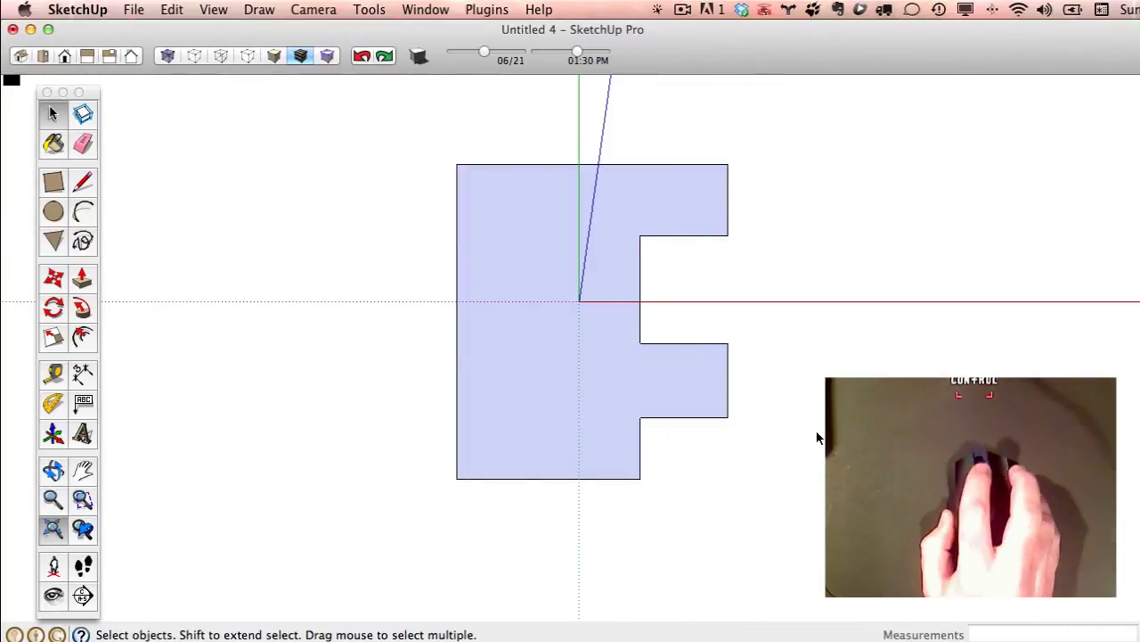
- Orbit from the plan view to an angled three-dimensional view of the flat shape
key("o")
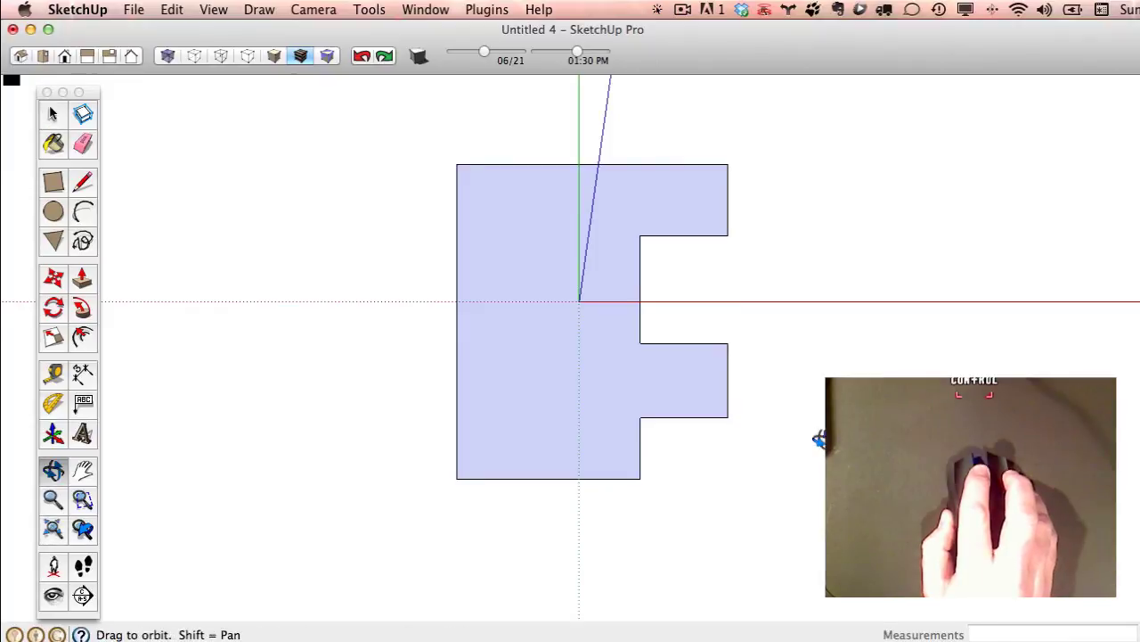
left_click_drag(818, 439, 613, 109)
middle_click_drag(613, 108, 678, 436)
middle_click_drag(812, 443, 623, 347)
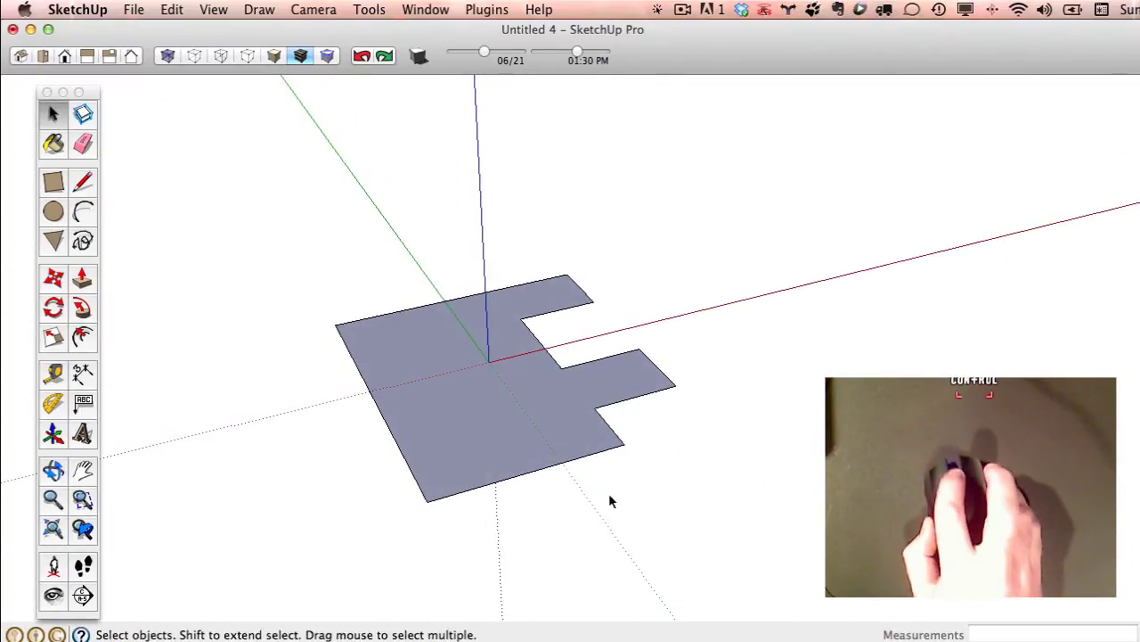
- Orbit the flat shape and fit it with Zoom Extents, then switch through Iso to the Top view and fit it again
middle_click_drag(611, 499, 655, 418)
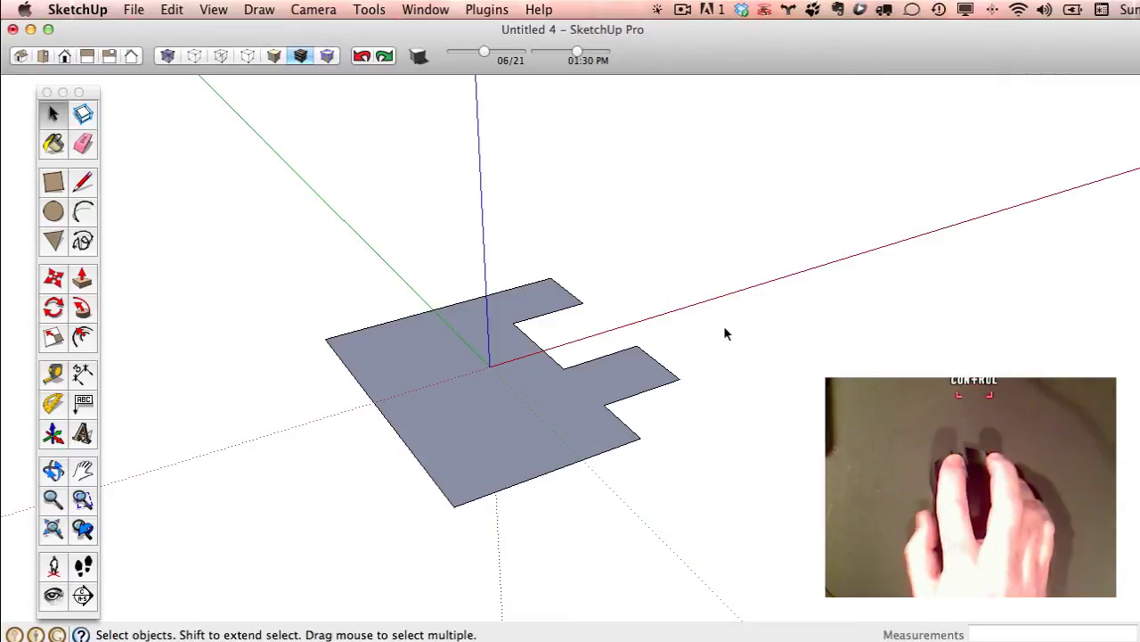
left_click(53, 531)
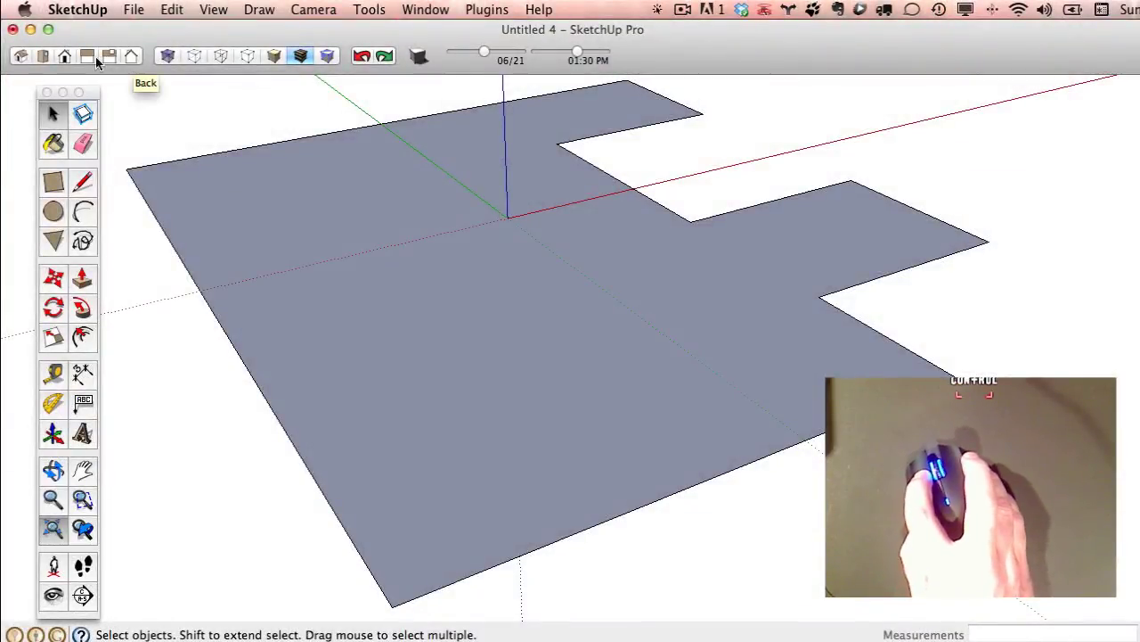
left_click(19, 58)
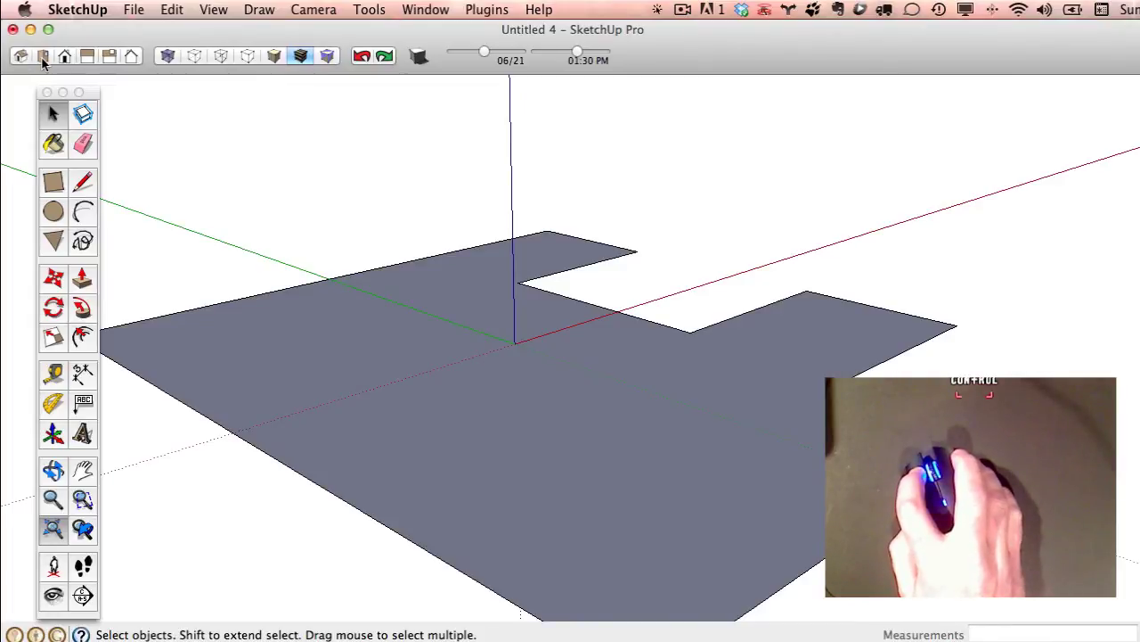
left_click(43, 57)
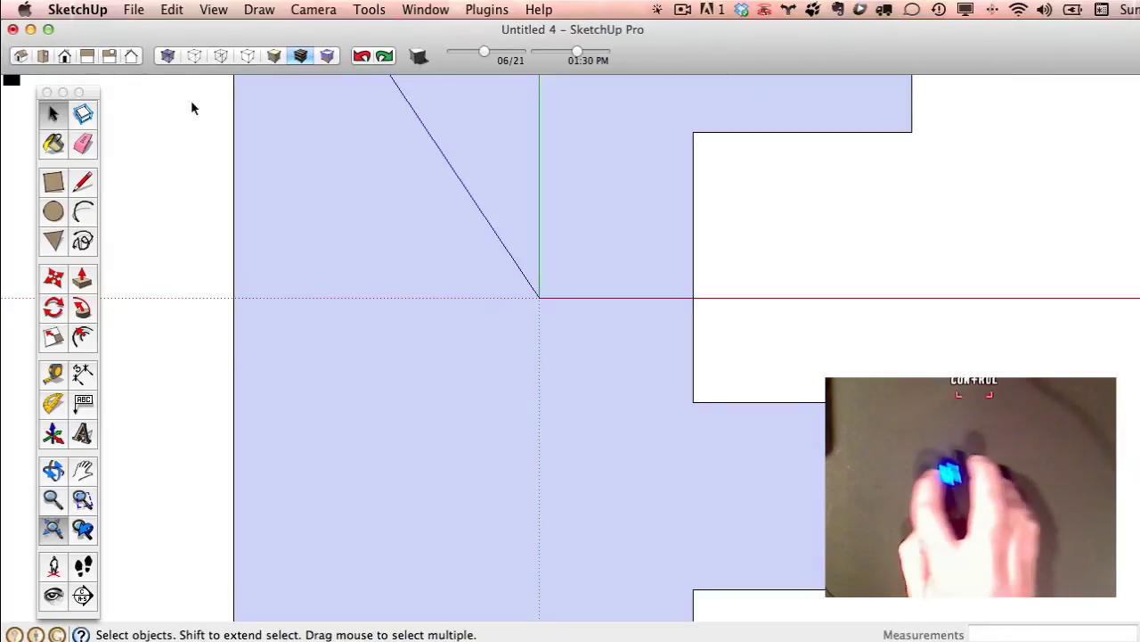
left_click(46, 533)
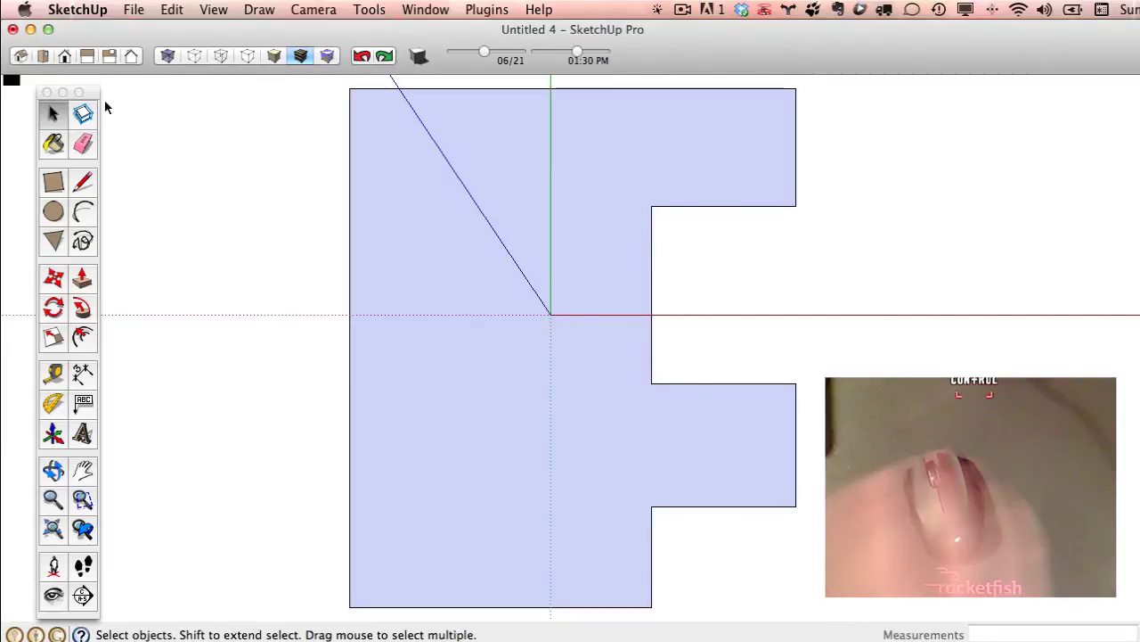
- Cycle through the Front, Right, Back and Left standard views and return to the Top view
left_click(65, 57)
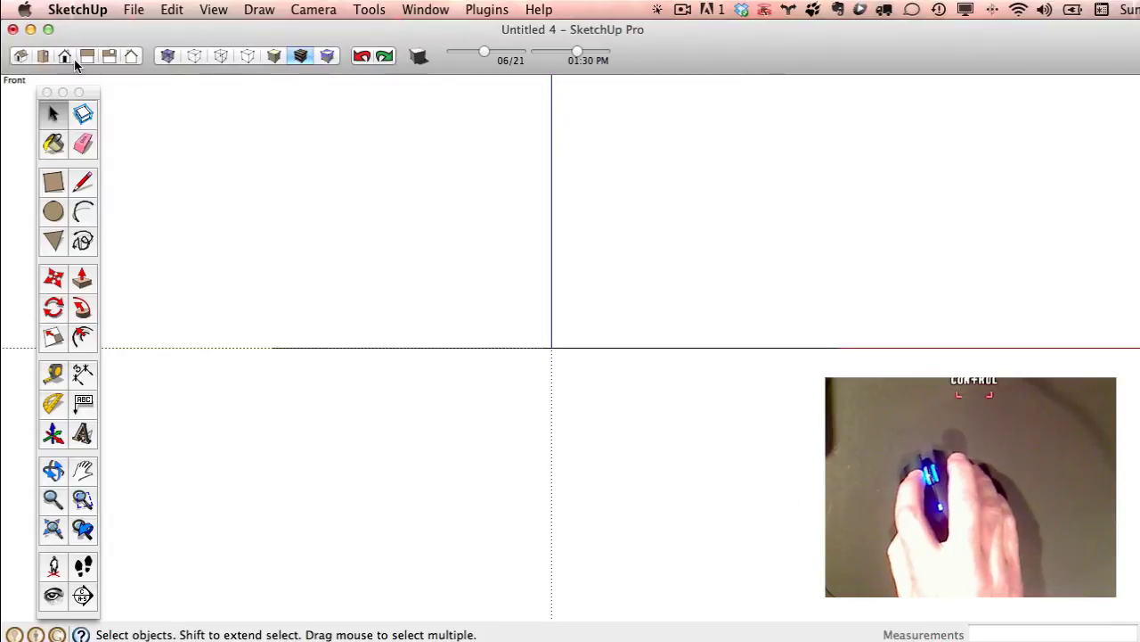
left_click(87, 57)
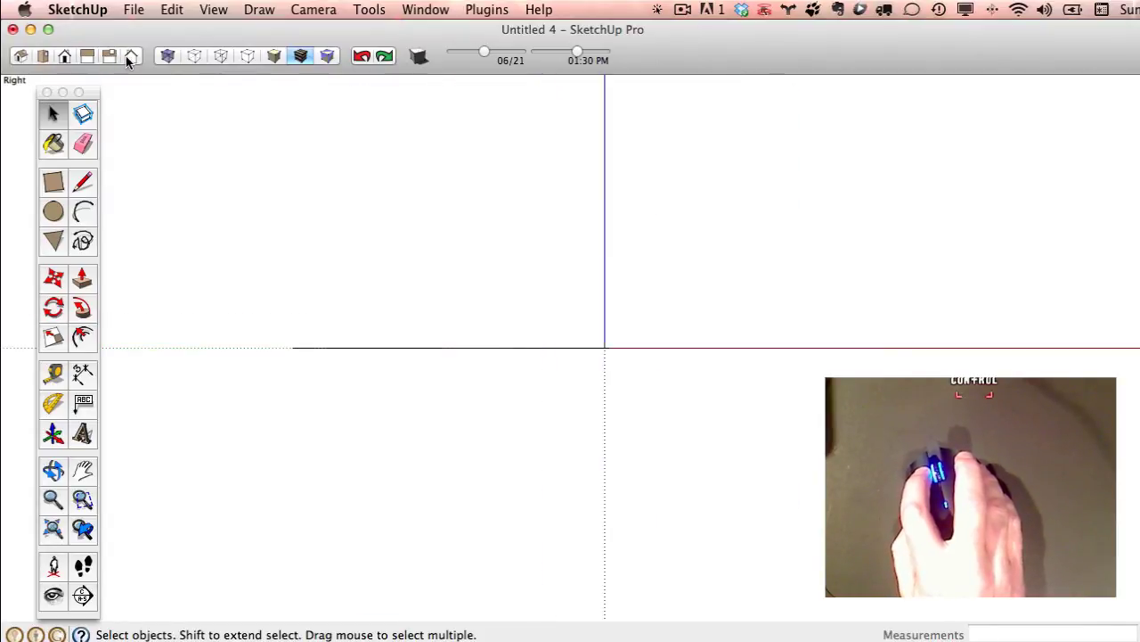
left_click(128, 57)
middle_click_drag(423, 255, 553, 382)
left_click(87, 56)
left_click(131, 56)
left_click(109, 56)
left_click(87, 56)
left_click(89, 56)
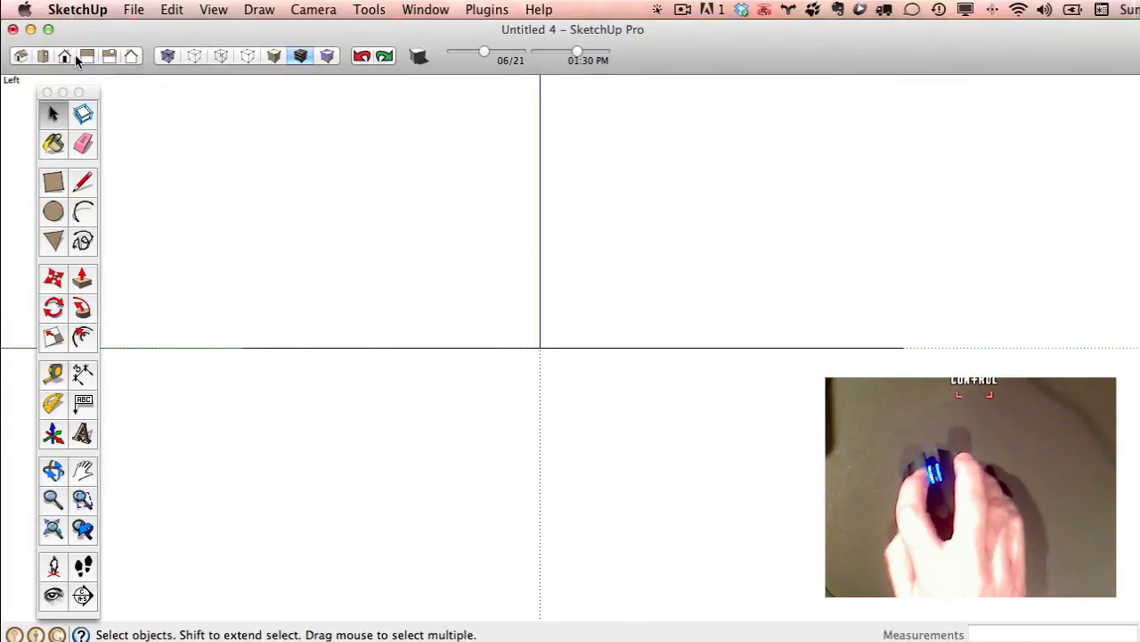
left_click(42, 57)
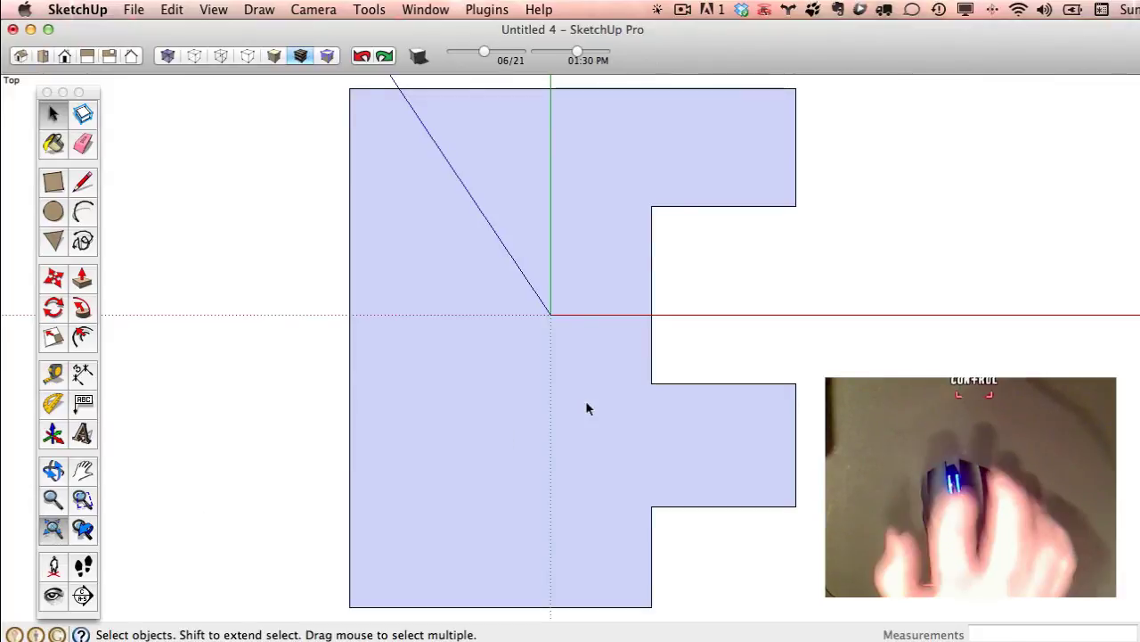
- Orbit away from the plan, restore the Top view with Zoom Extents, and switch to the Iso view
middle_click_drag(812, 312, 901, 332)
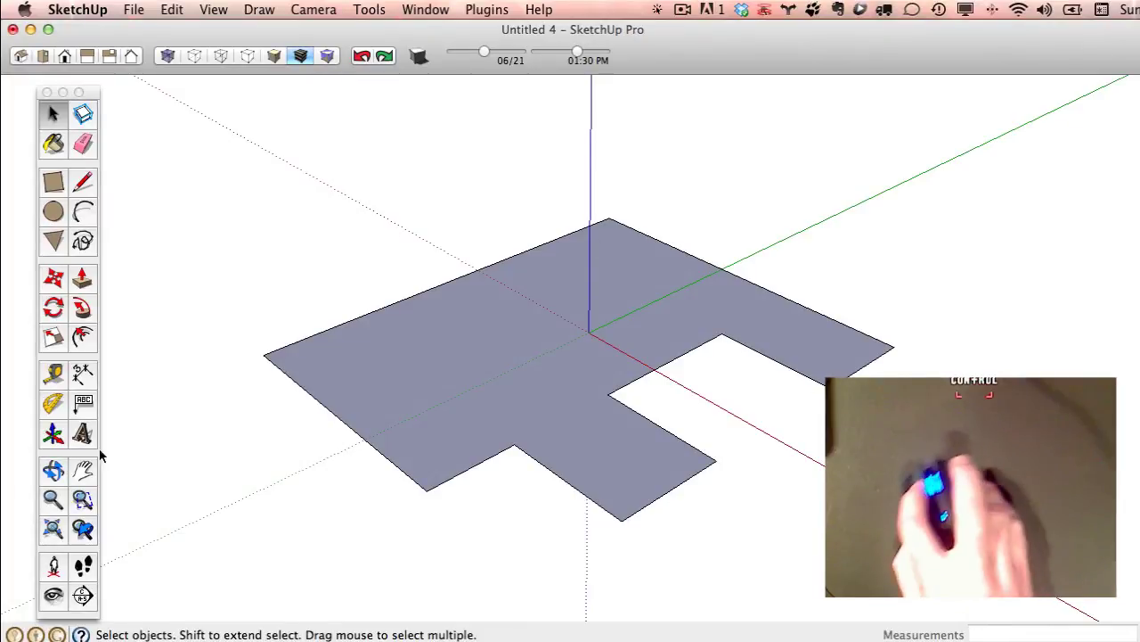
left_click(43, 56)
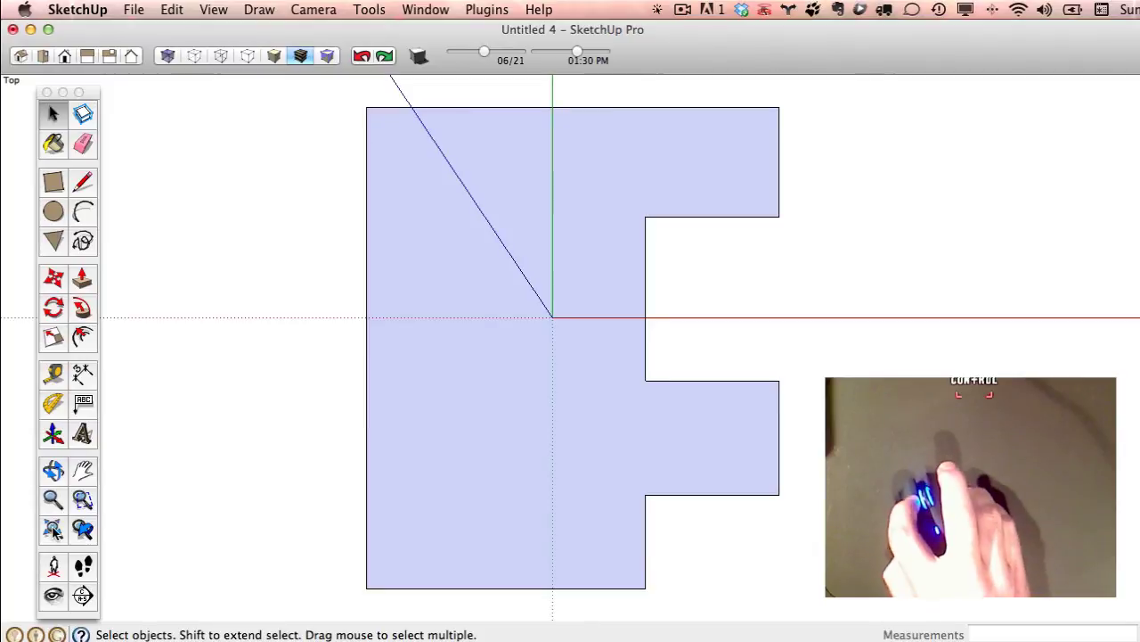
left_click(51, 530)
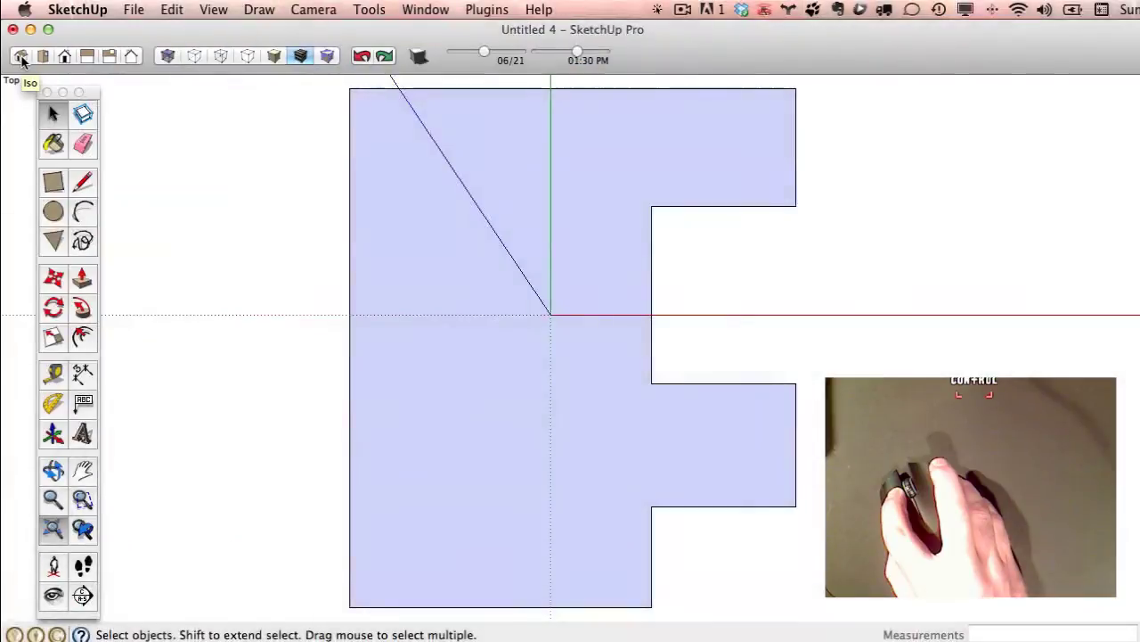
left_click(21, 56)
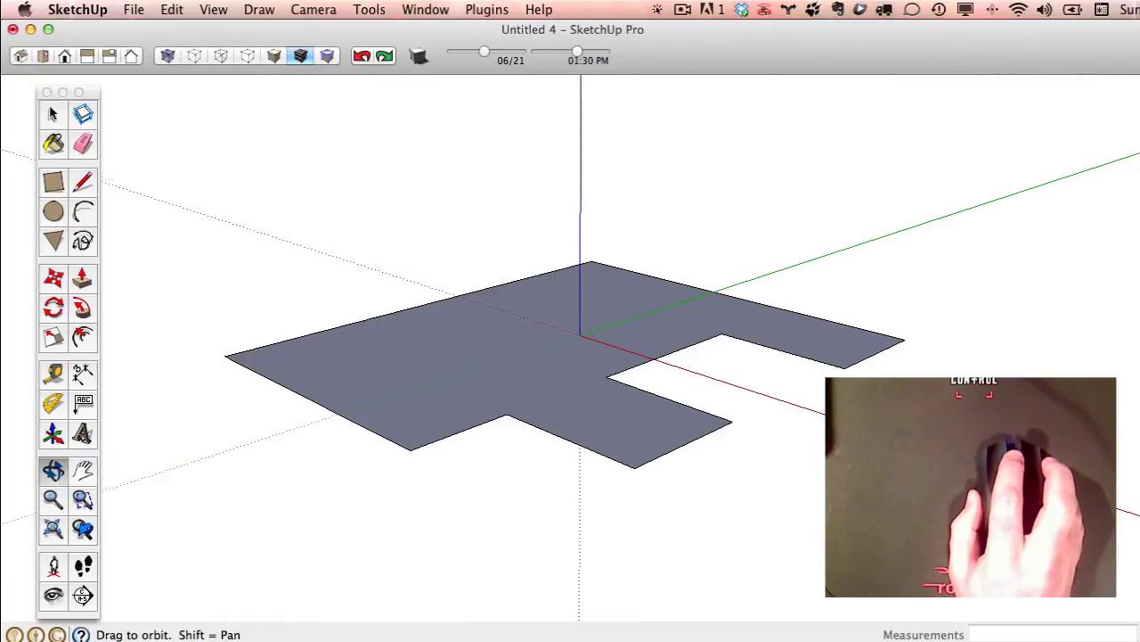
- Orbit around the flat shape to look at it from its opposite side
middle_click_drag(882, 534, 207, 572)
middle_click_drag(882, 552, 482, 539)
middle_click_drag(772, 522, 655, 513)
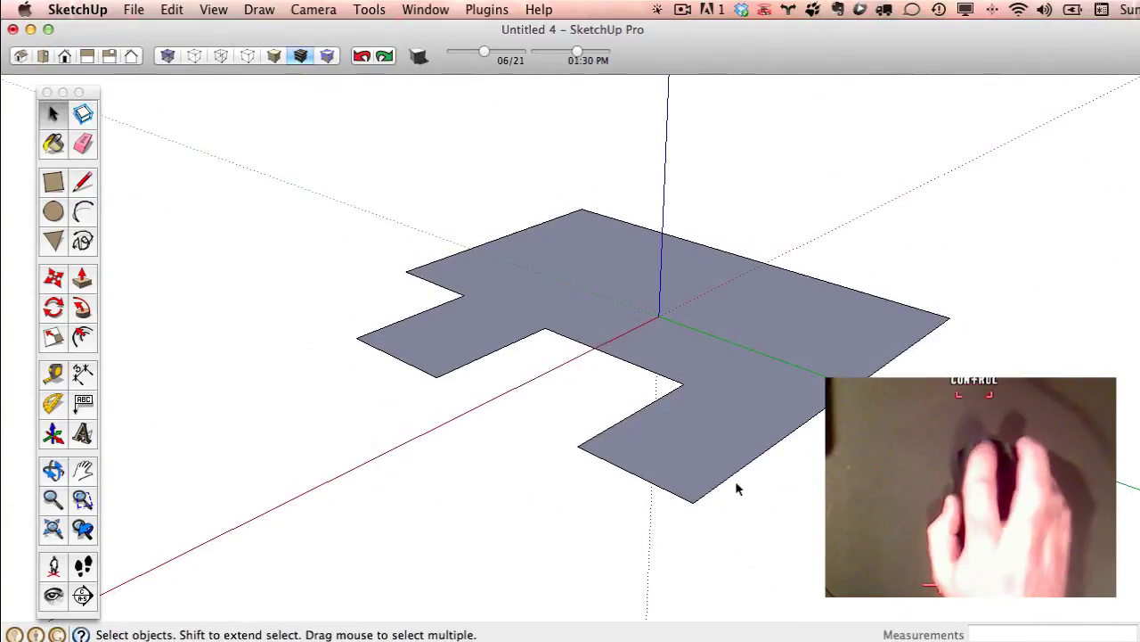
- Zoom in and out on different corners and arms of the shape, including its far corner
scroll(684, 484, "up", 4)
scroll(684, 482, "down", 6)
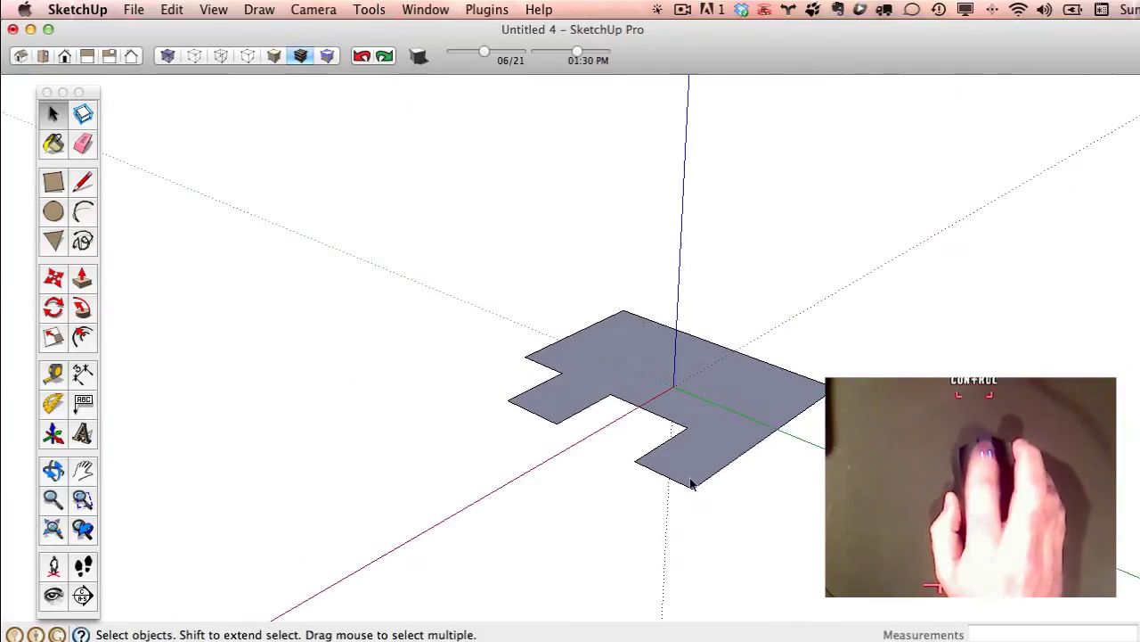
scroll(561, 374, "up", 8)
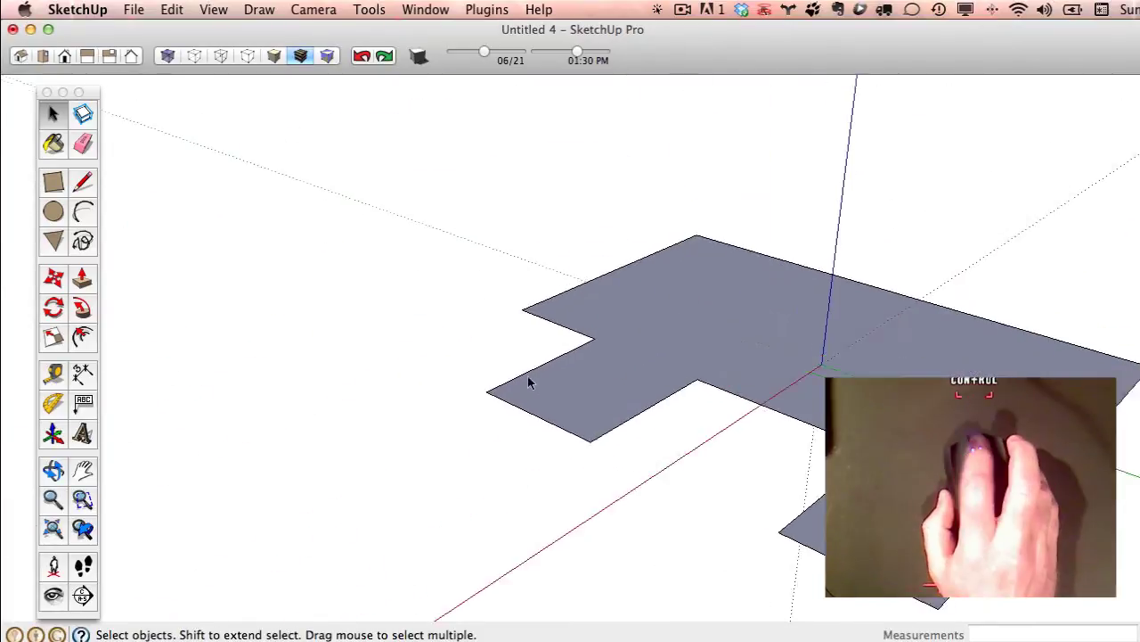
scroll(453, 415, "down", 8)
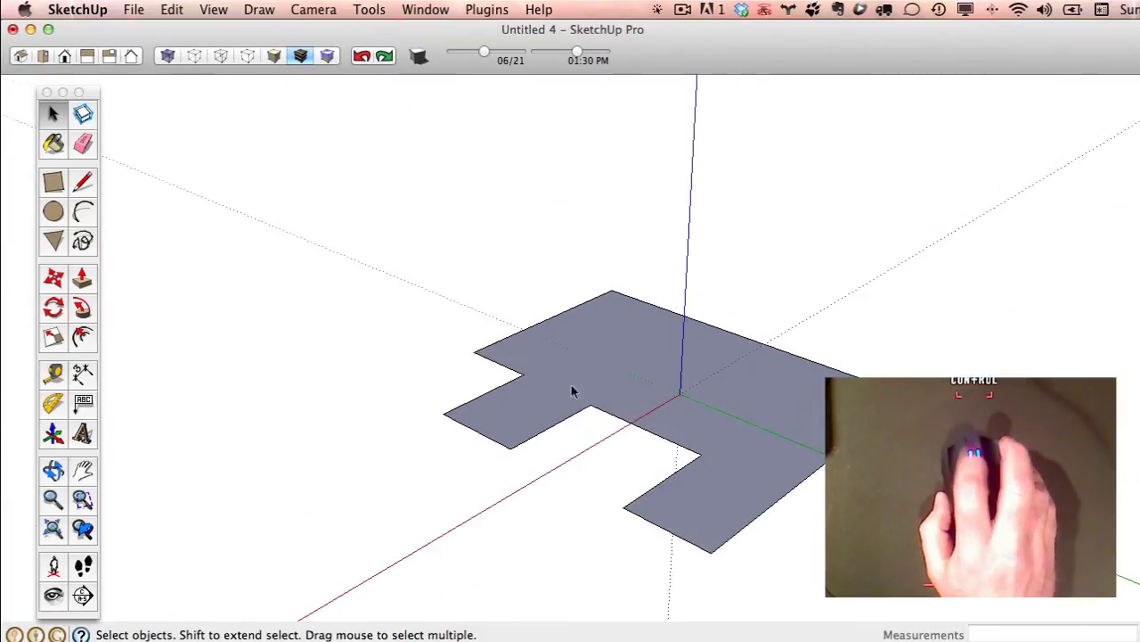
scroll(608, 303, "up", 5)
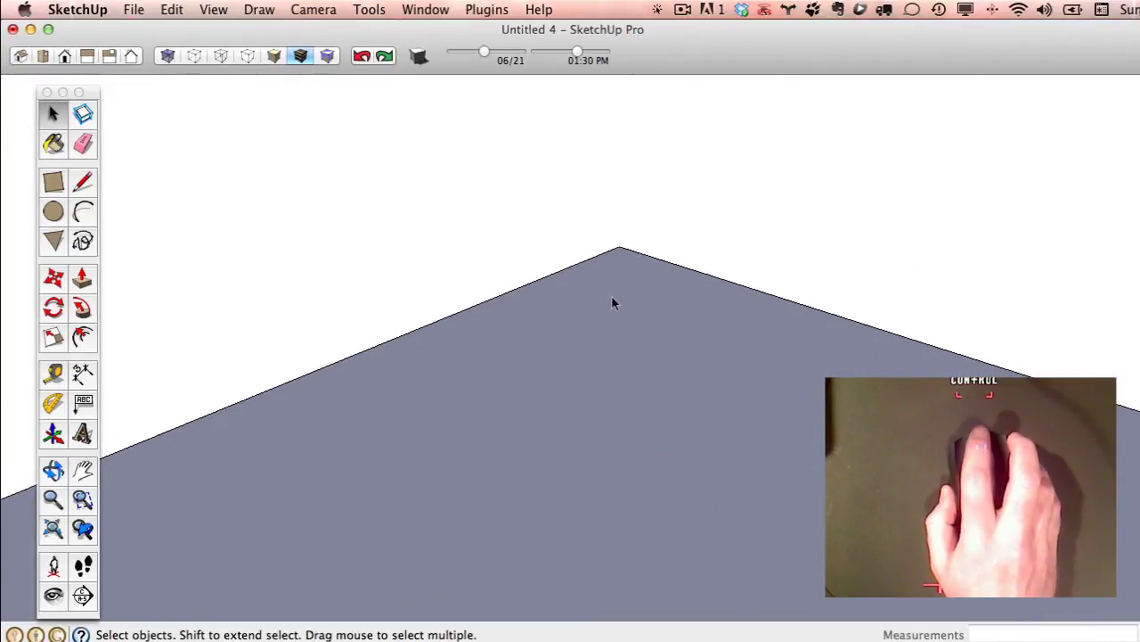
scroll(614, 308, "down", 6)
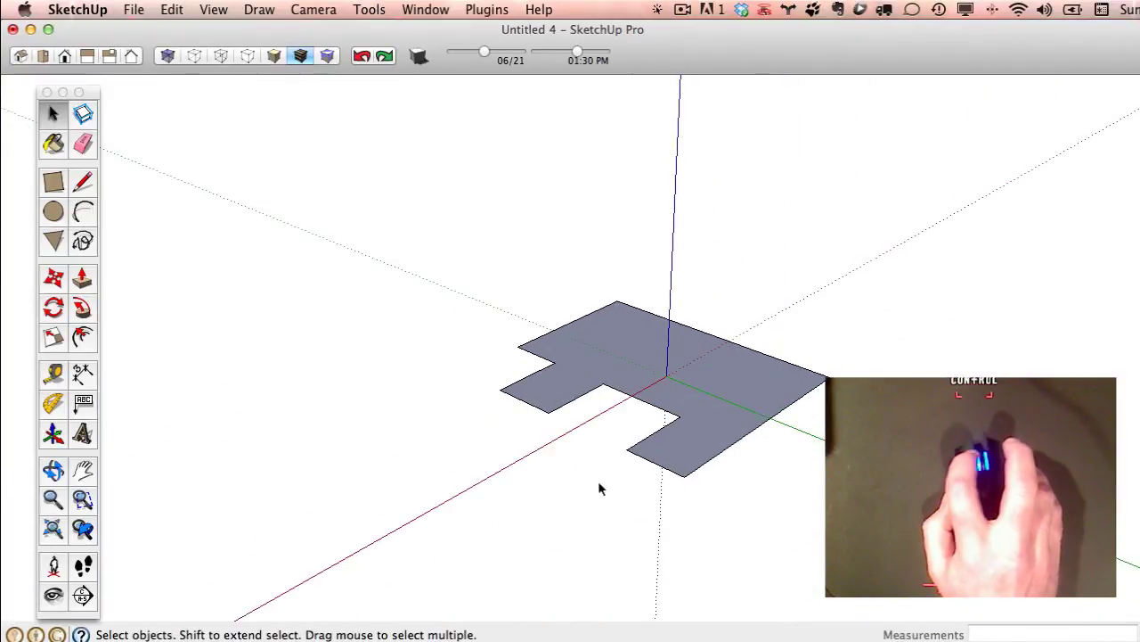
scroll(581, 474, "up", 8)
scroll(578, 469, "down", 10)
scroll(576, 456, "up", 8)
scroll(579, 436, "down", 8)
scroll(824, 332, "up", 4)
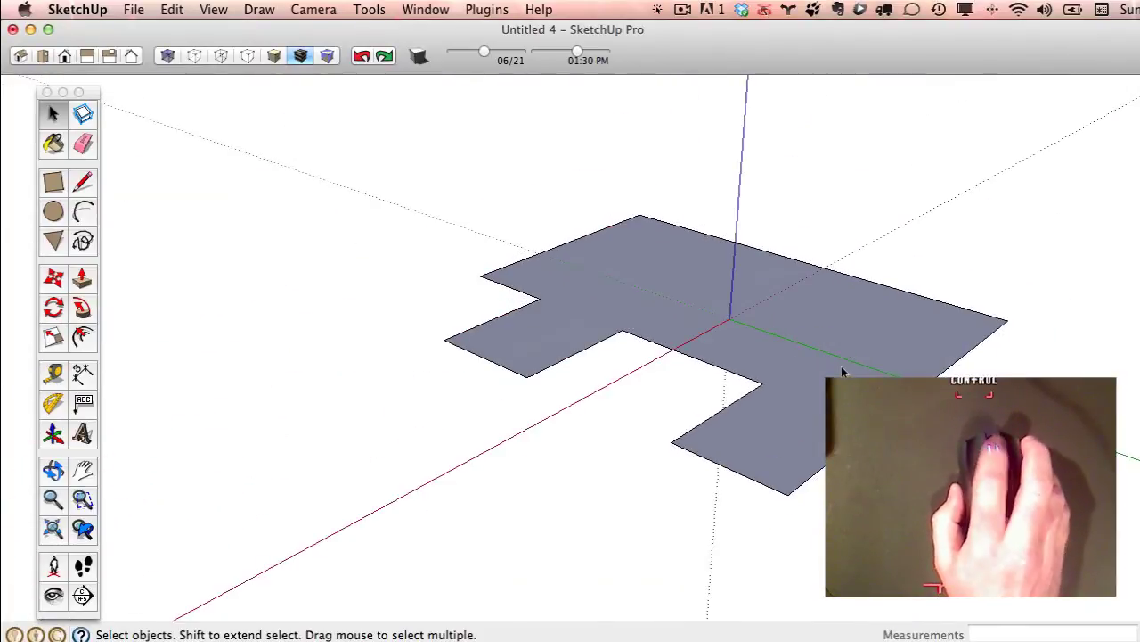
- Orbit around the shape to view it from several angles, and zoom out slightly
middle_click_drag(843, 371, 824, 392)
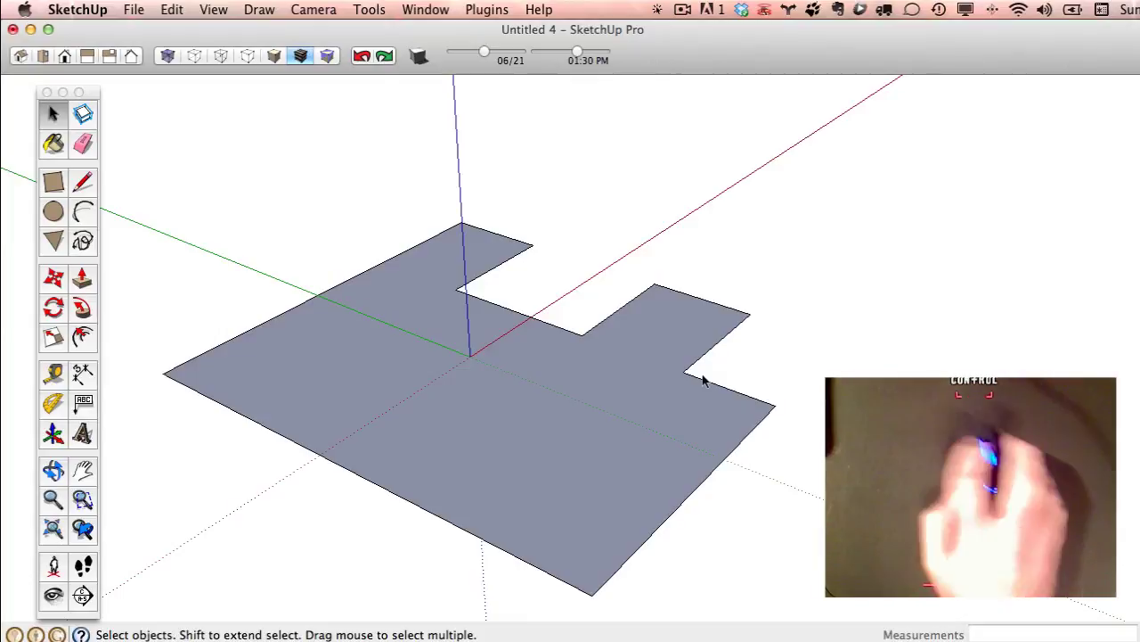
middle_click_drag(515, 384, 357, 412)
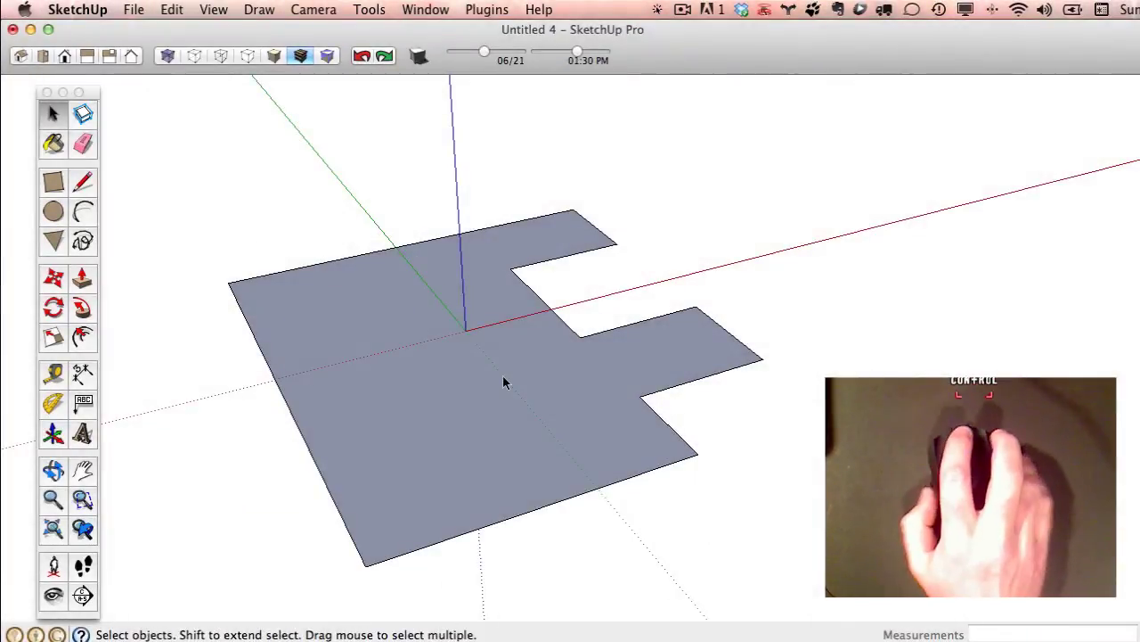
middle_click_drag(503, 379, 739, 357)
scroll(829, 330, "down", 2)
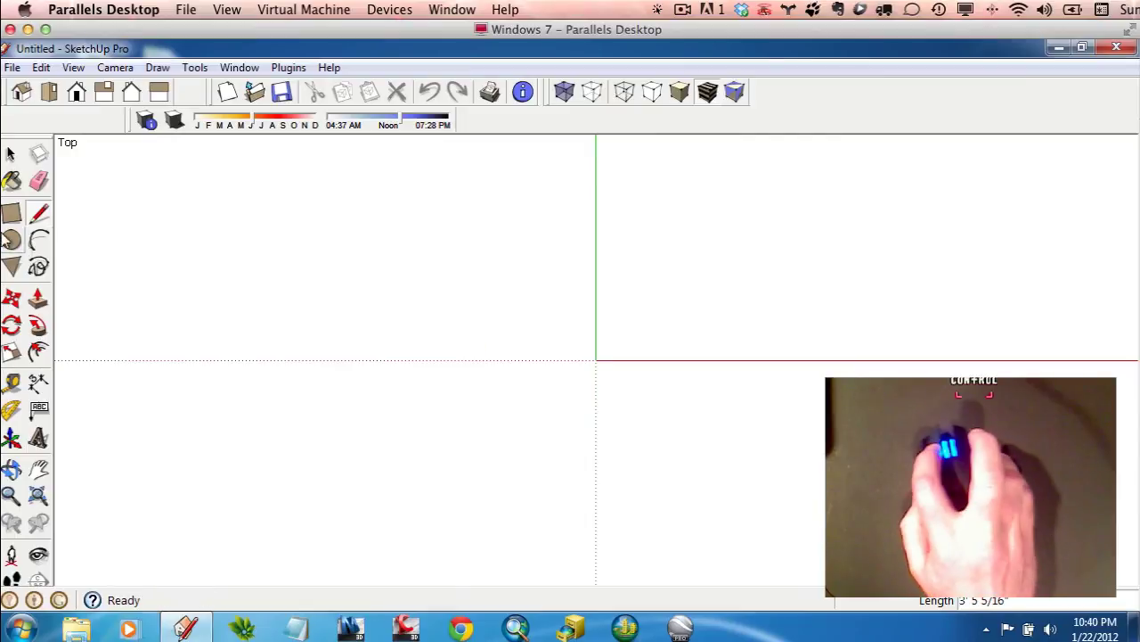
- Draw a rectangle enclosing the origin in the Windows version of SketchUp, orbit around it, and switch back to the Mac version
key("r")
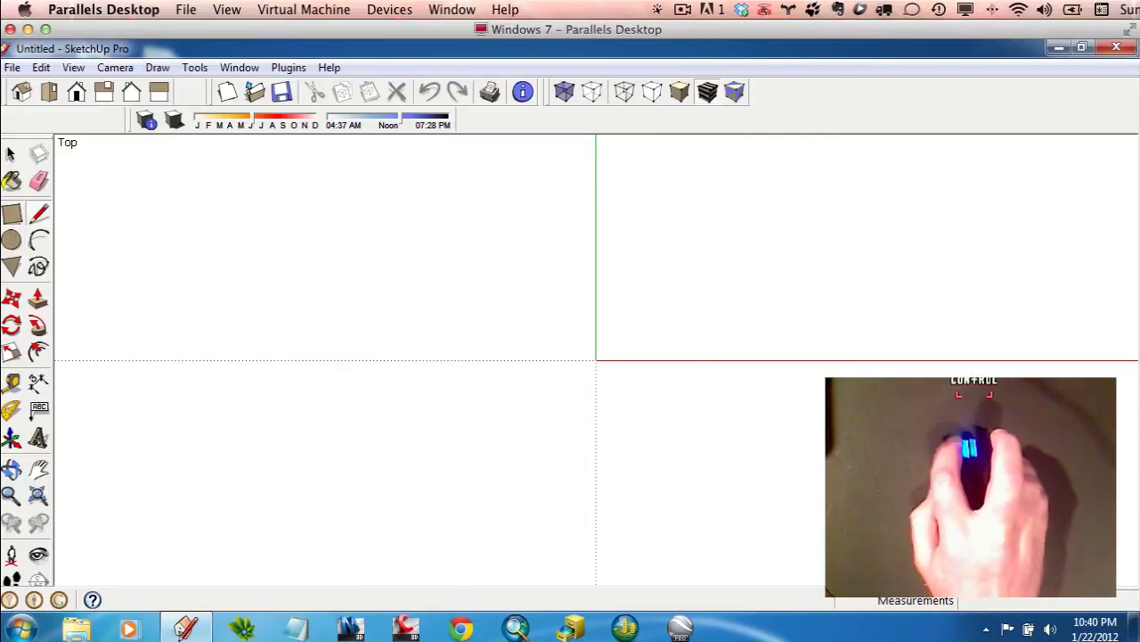
left_click(380, 283)
left_click(759, 503)
mouse_move(509, 416)
middle_mouse_down()
mouse_move(735, 182)
mouse_move(562, 395)
mouse_move(638, 385)
mouse_move(547, 402)
mouse_move(552, 392)
middle_mouse_up()
key("super+Tab")
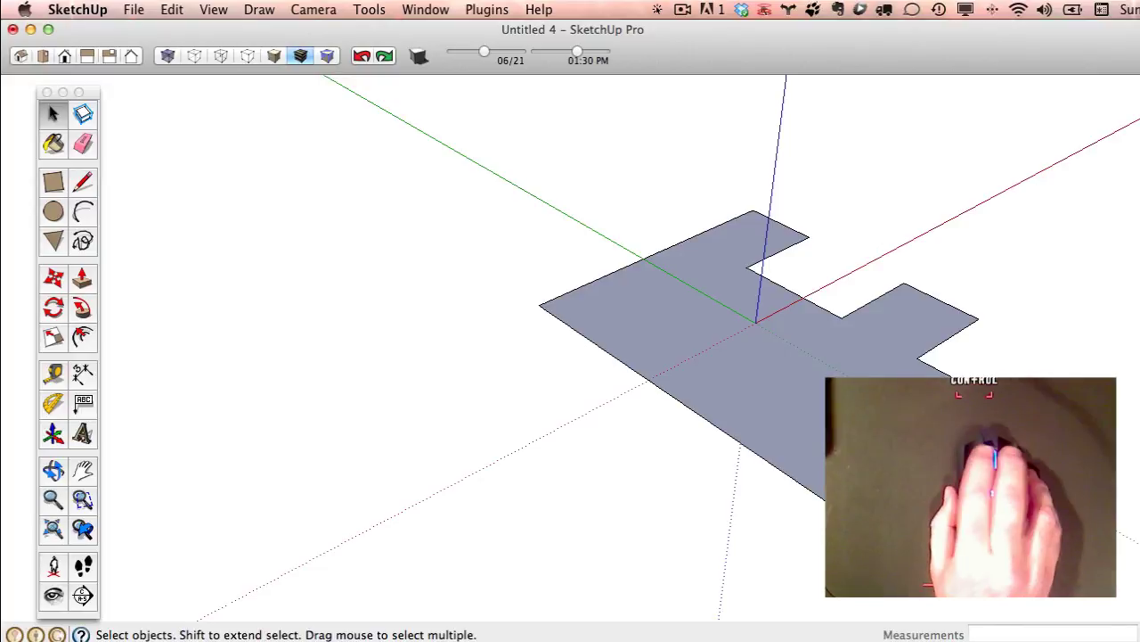
- Practise orbiting and panning the shape with the Orbit tool, ending with the whole shape centred in an angled view
key("o")
left_click_drag(571, 356, 550, 359)
left_click_drag(784, 324, 820, 365, "shift")
key("space")
key("o")
middle_click_drag(820, 365, 679, 357)
left_click_drag(679, 356, 541, 349)
mouse_move(542, 349)
middle_mouse_down("shift")
mouse_move(909, 367)
mouse_move(542, 336)
middle_mouse_up("shift")
scroll(474, 329, "down", 3)
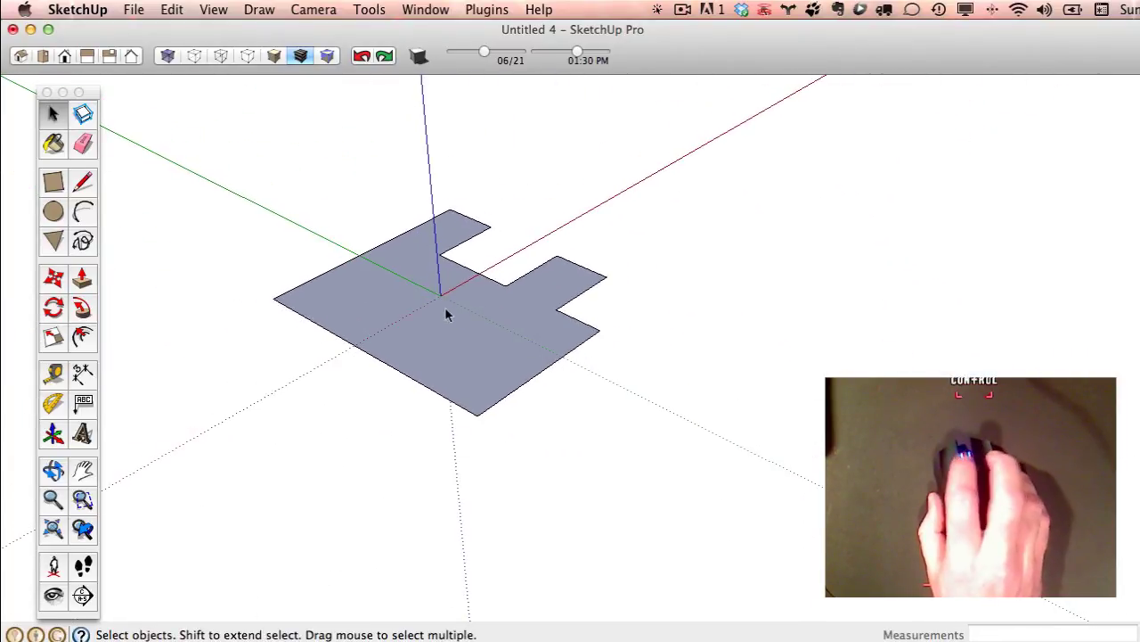
middle_click_drag(454, 300, 563, 329)
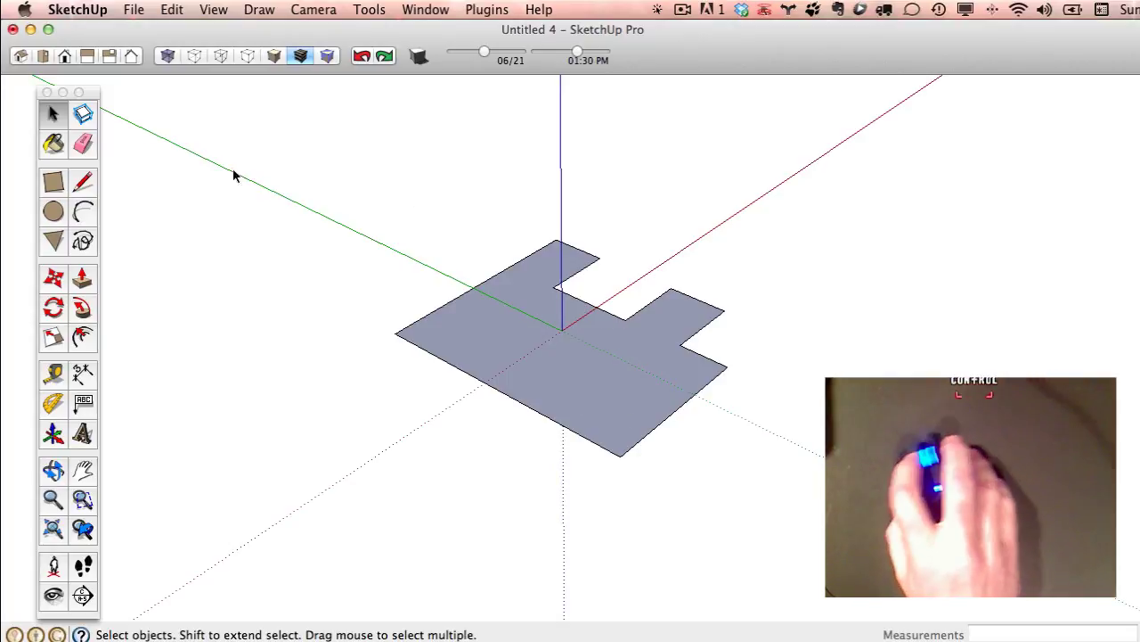
- Start the Line tool to draw in the angled three-dimensional view
left_click(82, 182)
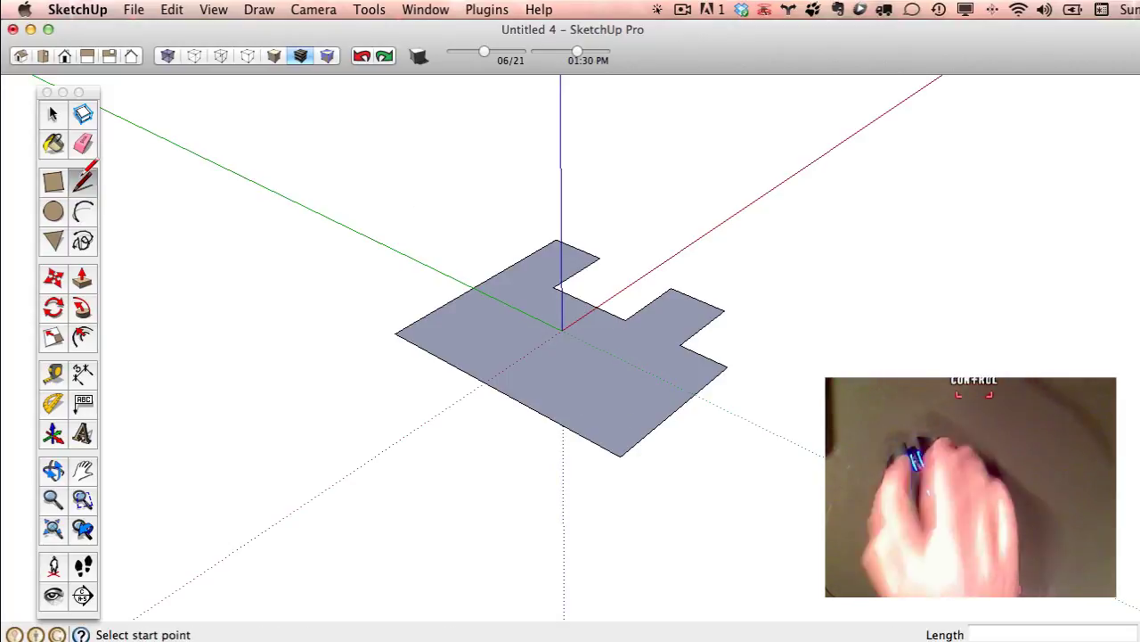